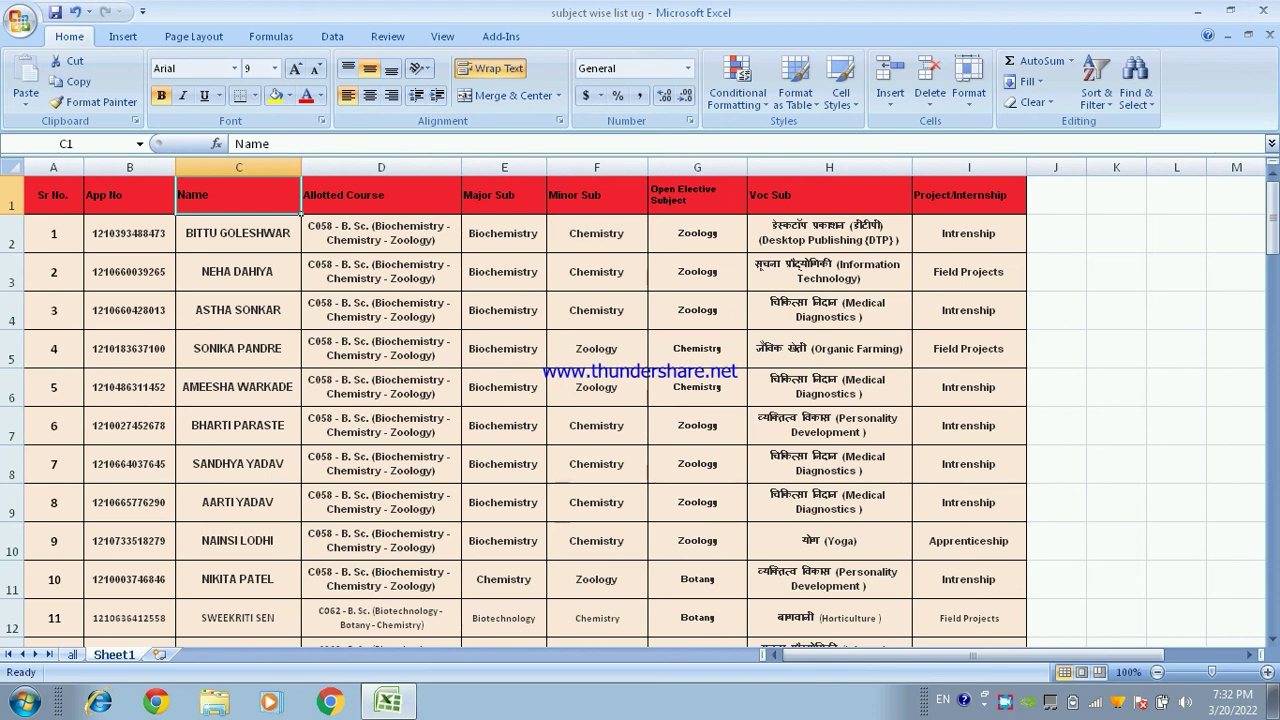
Step: Select the first student's name cell and scroll through the list to review it
{"action": "left_click_drag", "start_coordinate": [238, 233], "coordinate": [238, 464]}
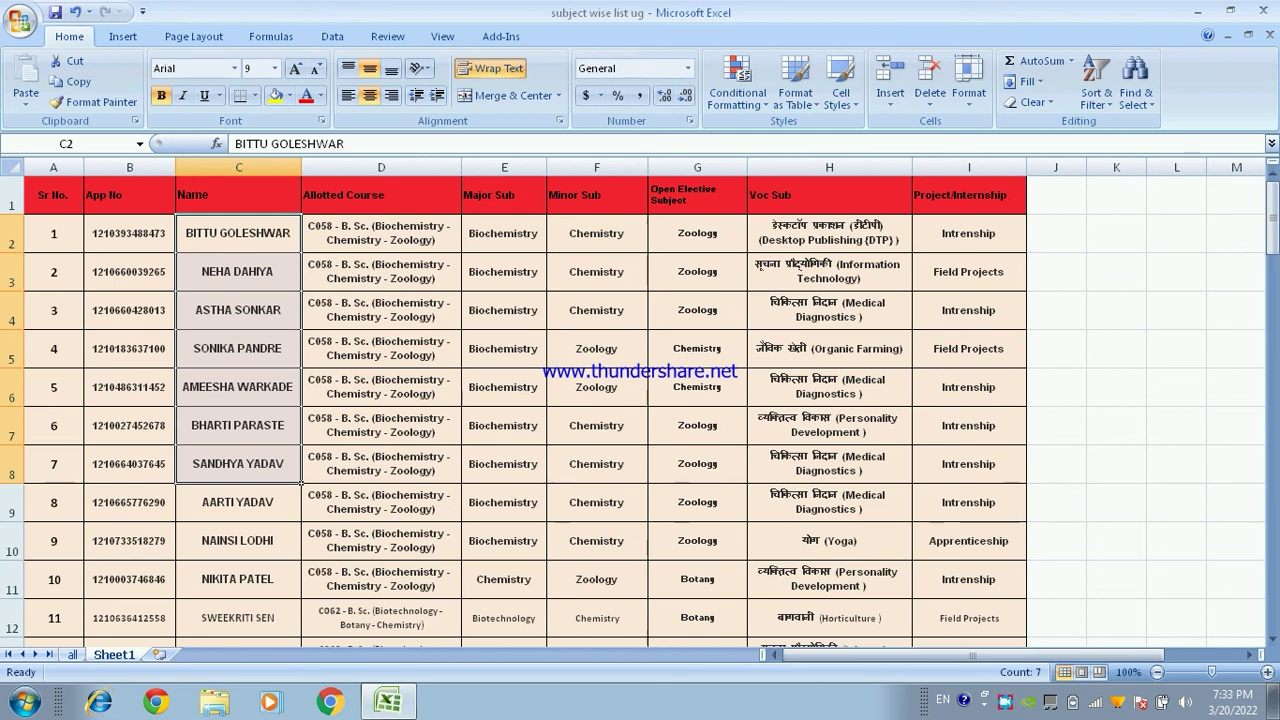
{"action": "left_click", "coordinate": [238, 233]}
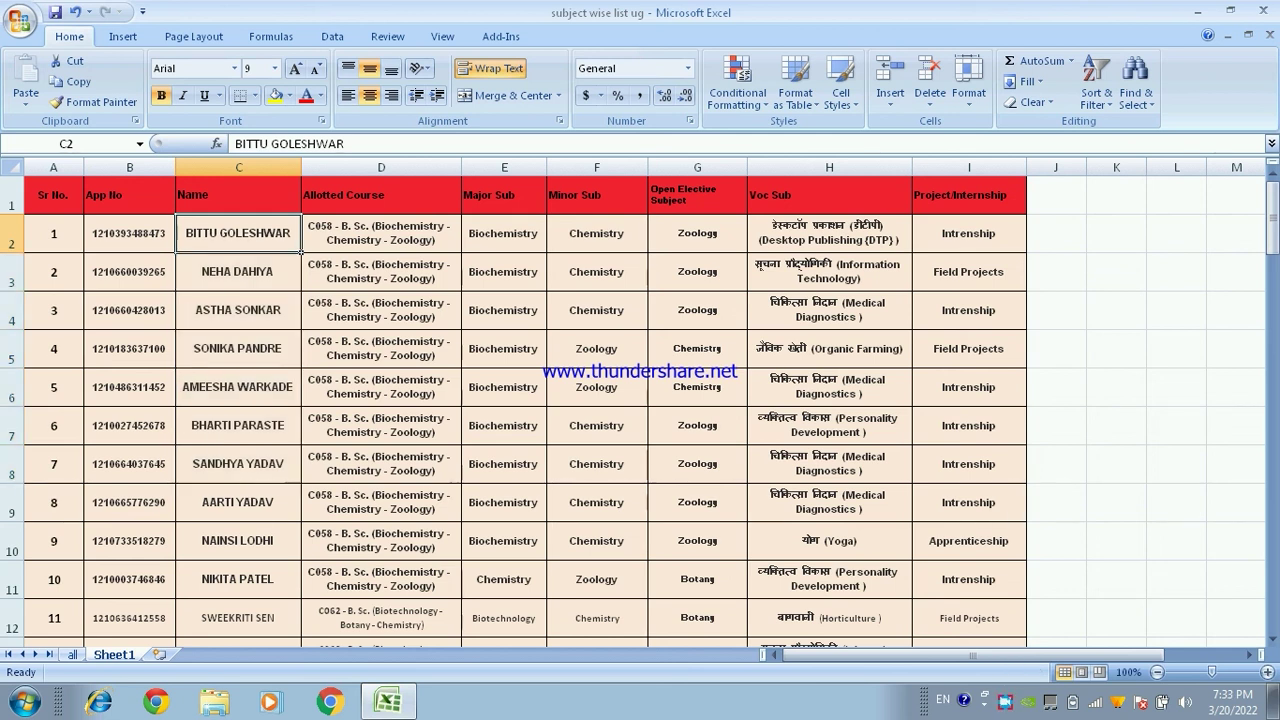
{"action": "scroll", "coordinate": [525, 400], "scroll_direction": "down", "scroll_amount": 2}
{"action": "scroll", "coordinate": [525, 400], "scroll_direction": "down", "scroll_amount": 4}
{"action": "scroll", "coordinate": [525, 400], "scroll_direction": "down", "scroll_amount": 4}
{"action": "scroll", "coordinate": [525, 400], "scroll_direction": "down", "scroll_amount": 4}
{"action": "scroll", "coordinate": [525, 400], "scroll_direction": "down", "scroll_amount": 5}
{"action": "scroll", "coordinate": [525, 400], "scroll_direction": "down", "scroll_amount": 9}
{"action": "scroll", "coordinate": [525, 400], "scroll_direction": "up", "scroll_amount": 1}
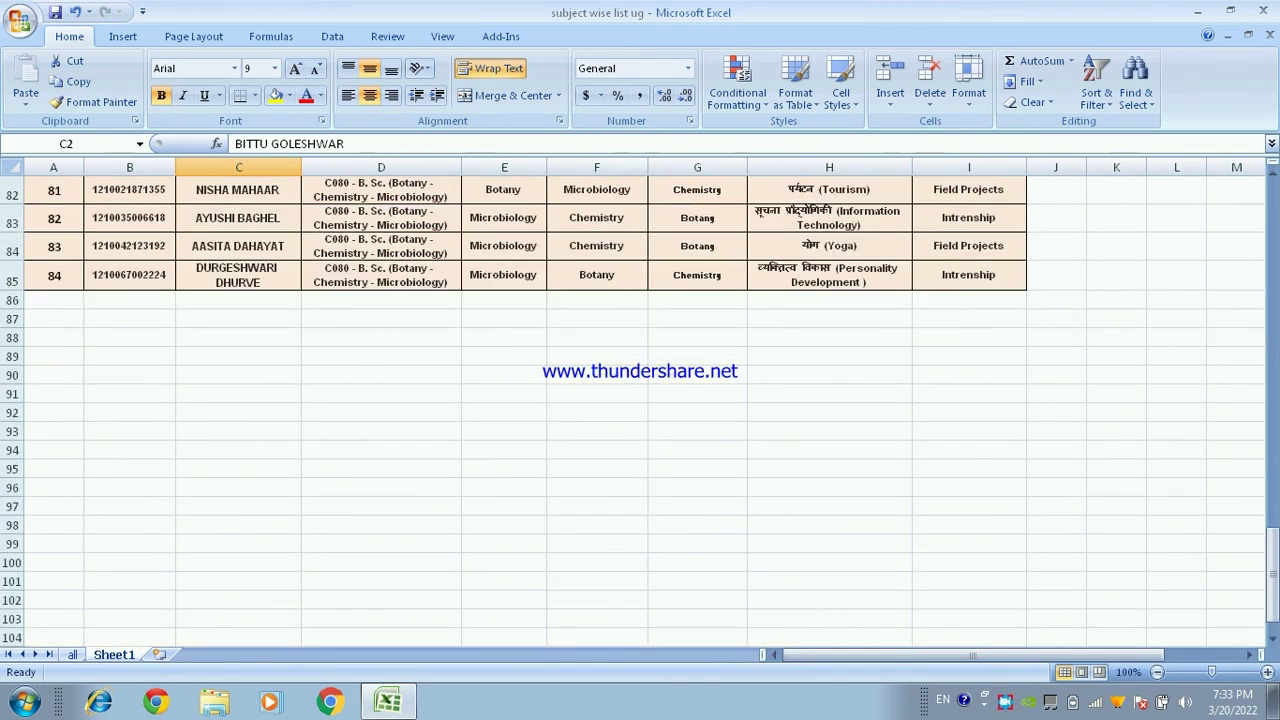
{"action": "scroll", "coordinate": [640, 410], "scroll_direction": "up", "scroll_amount": 5}
{"action": "scroll", "coordinate": [640, 410], "scroll_direction": "up", "scroll_amount": 9}
{"action": "scroll", "coordinate": [640, 410], "scroll_direction": "up", "scroll_amount": 5}
{"action": "scroll", "coordinate": [640, 410], "scroll_direction": "up", "scroll_amount": 8}
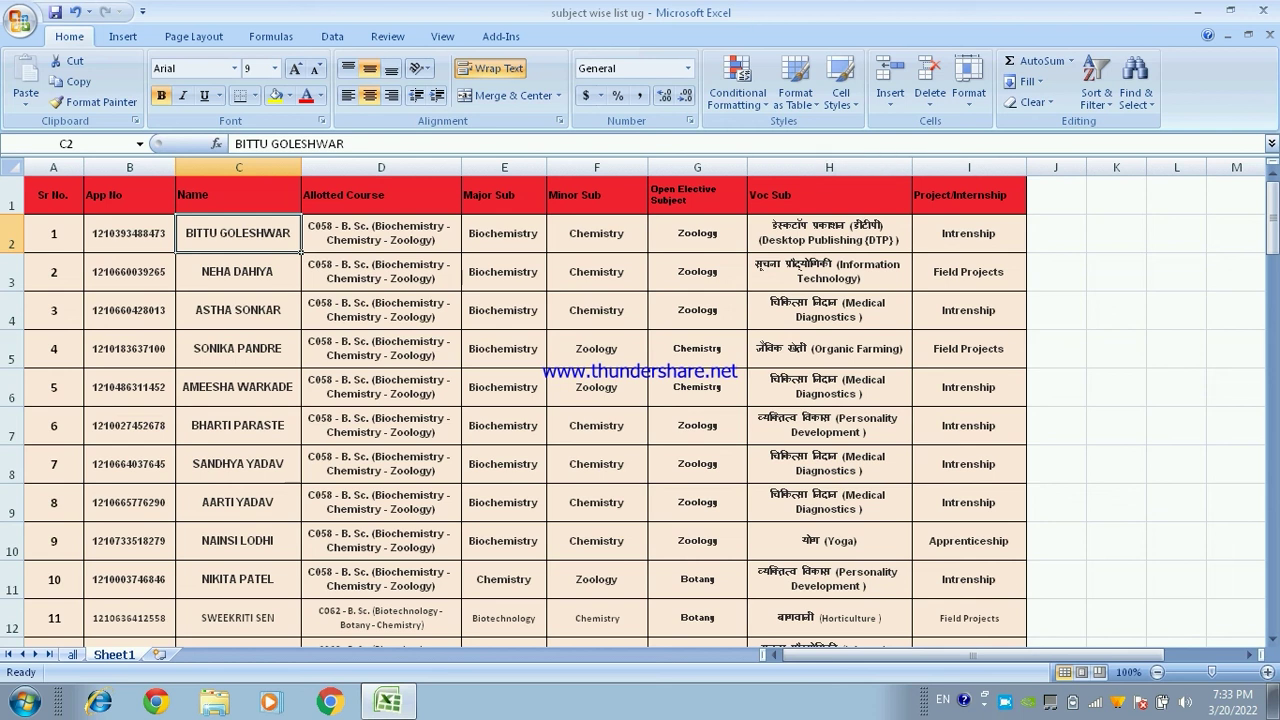
Step: Custom-sort the list by Name values, A to Z
{"action": "left_click", "coordinate": [1096, 85]}
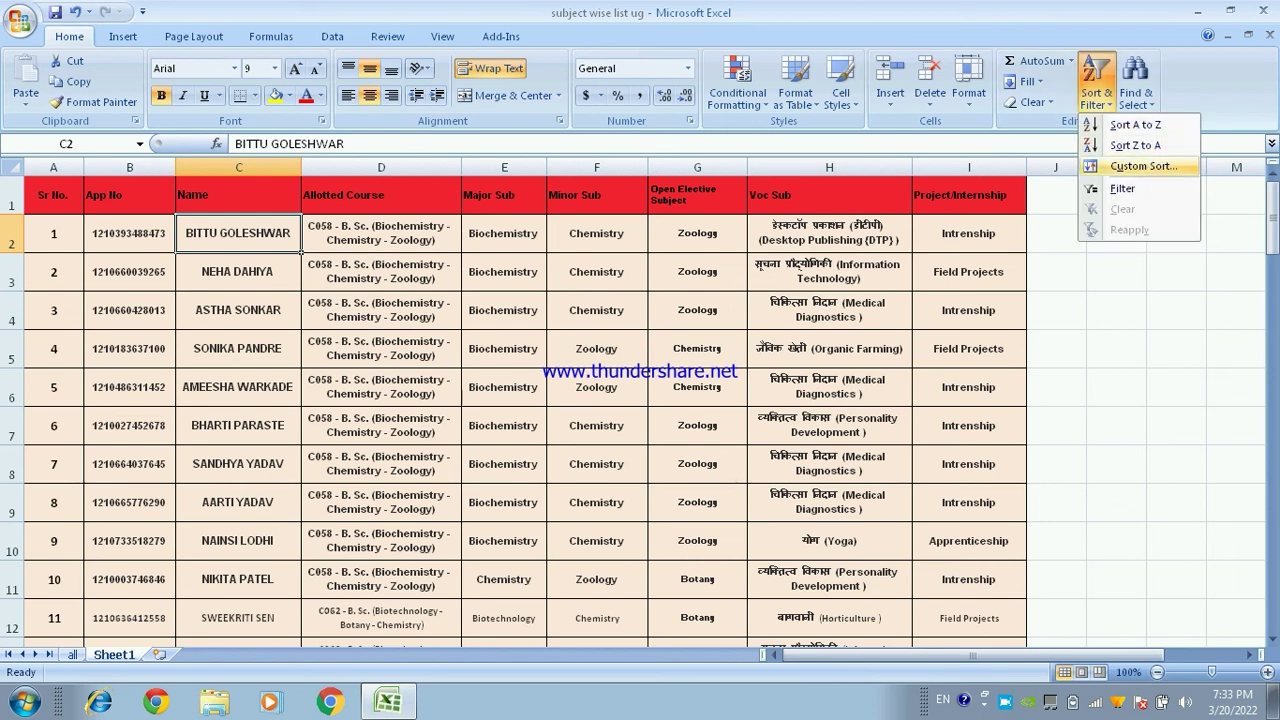
{"action": "left_click", "coordinate": [1140, 166]}
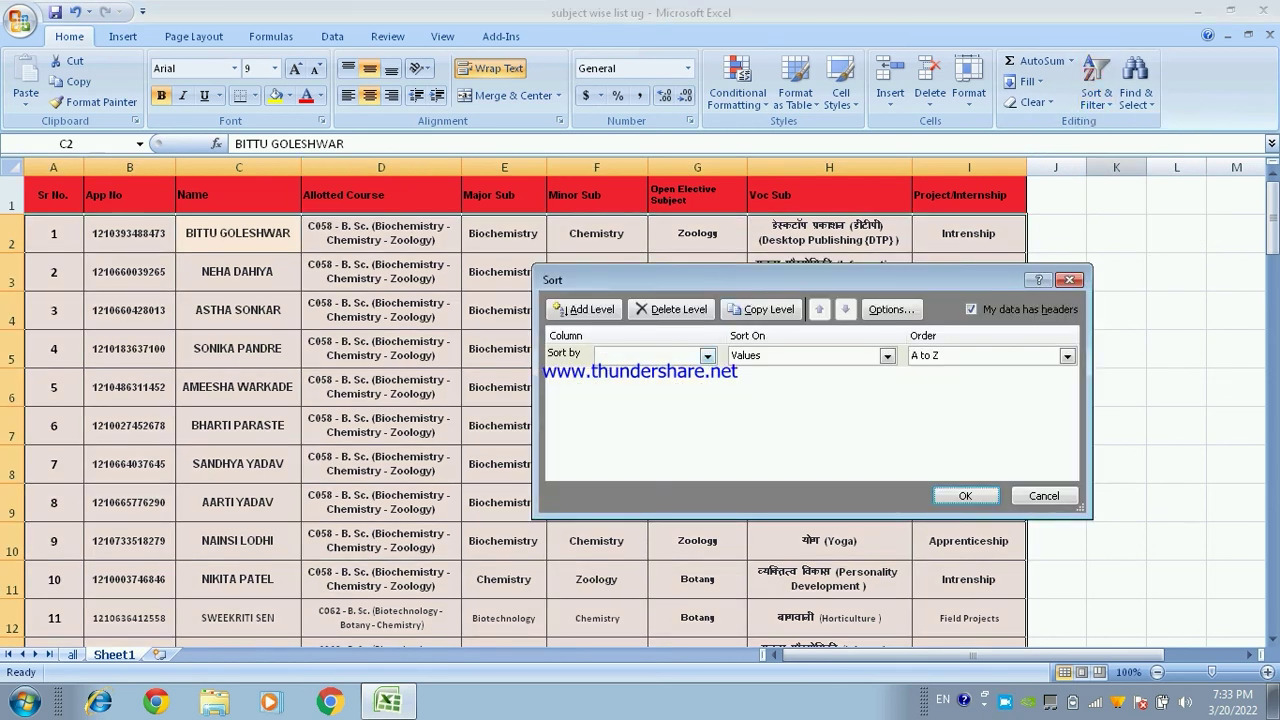
{"action": "left_click", "coordinate": [707, 356]}
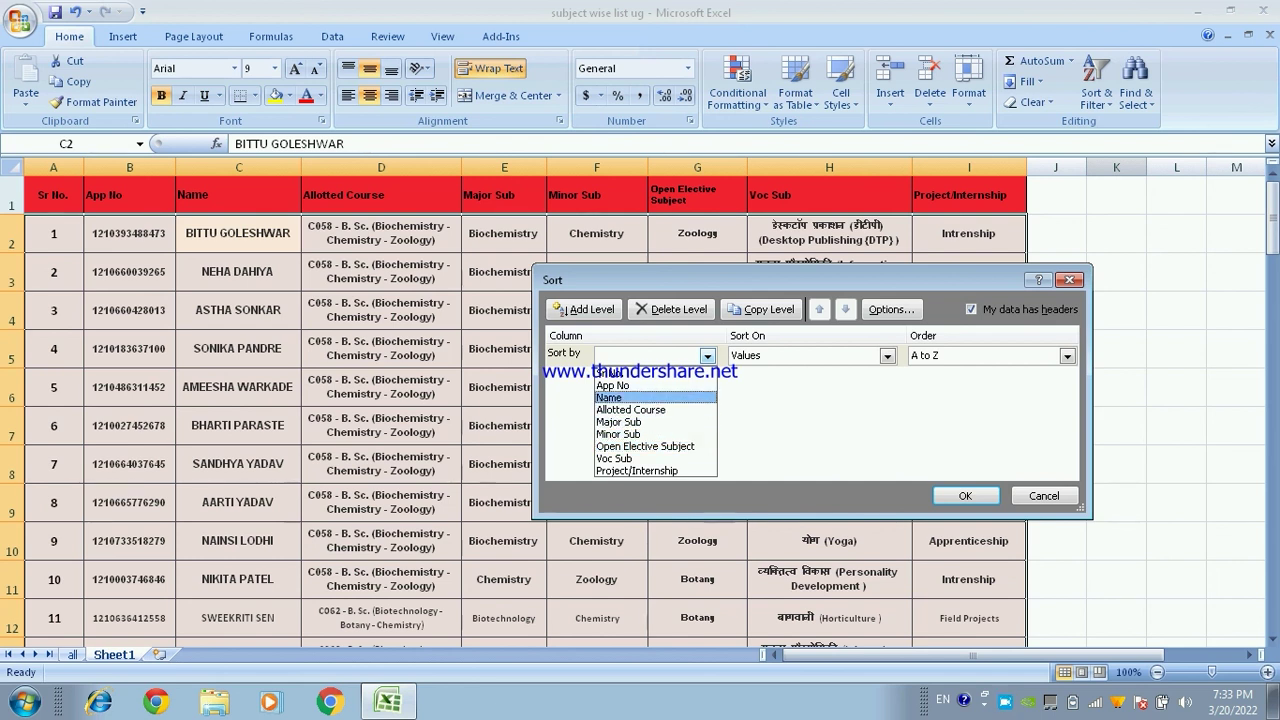
{"action": "left_click", "coordinate": [620, 397]}
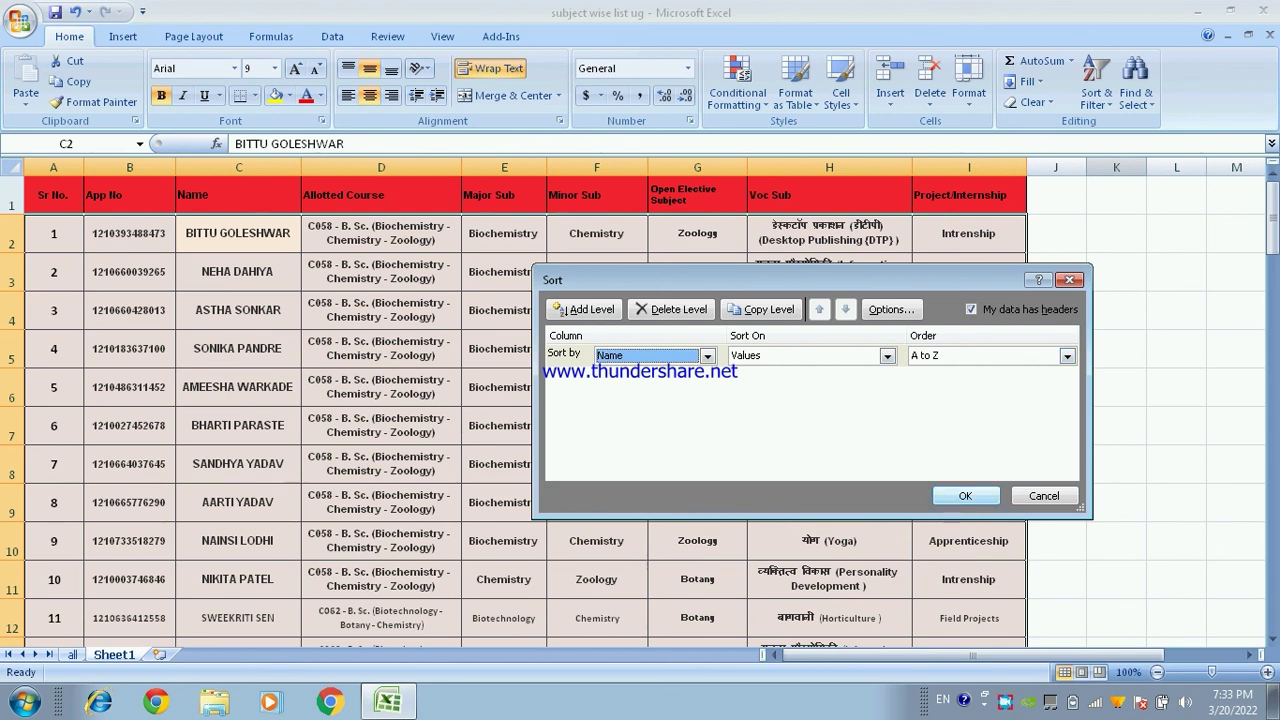
{"action": "left_click", "coordinate": [965, 496]}
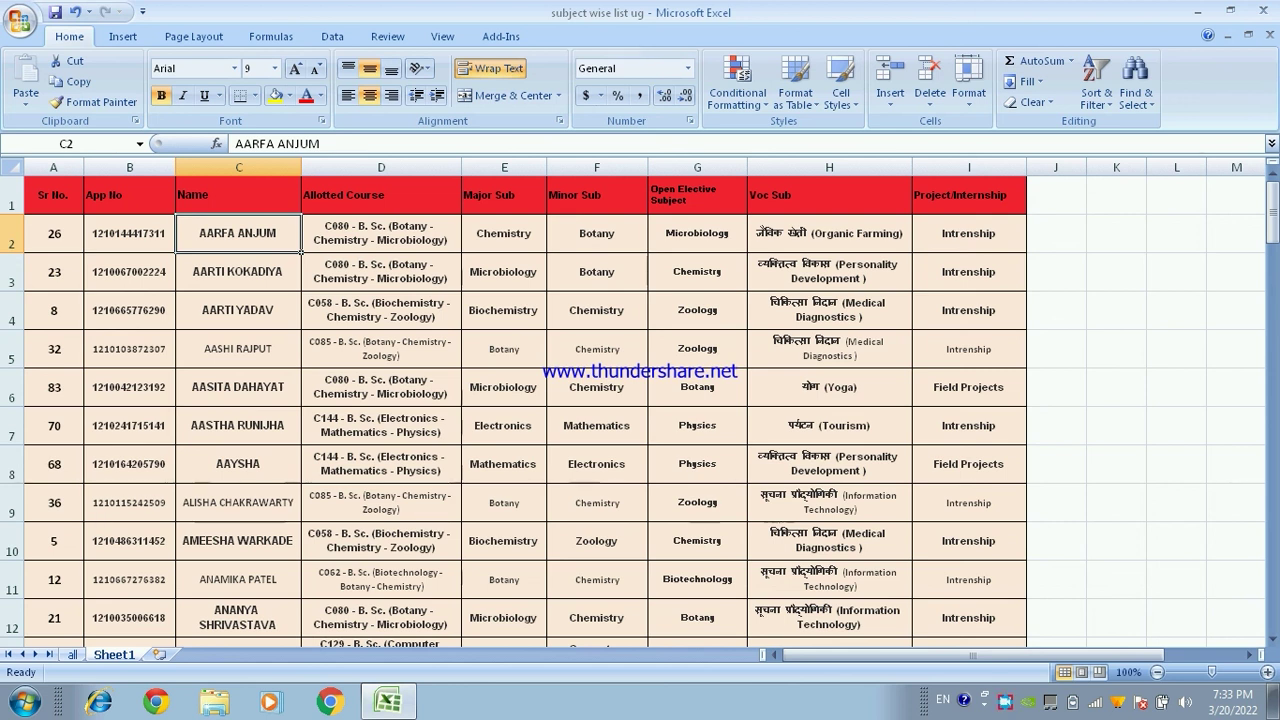
{"action": "key", "text": "Down"}
{"action": "key", "text": "Down"}
{"action": "key", "text": "Down"}
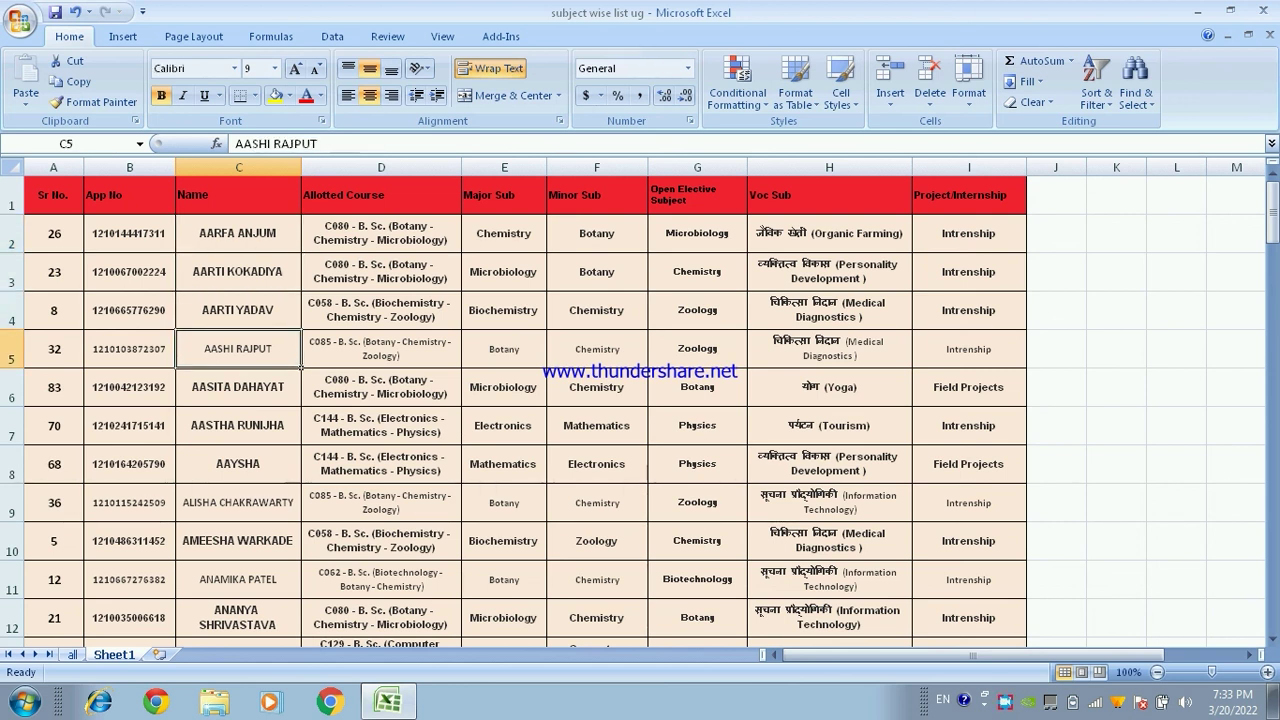
{"action": "left_click_drag", "start_coordinate": [238, 233], "coordinate": [238, 271]}
{"action": "left_click", "coordinate": [829, 233]}
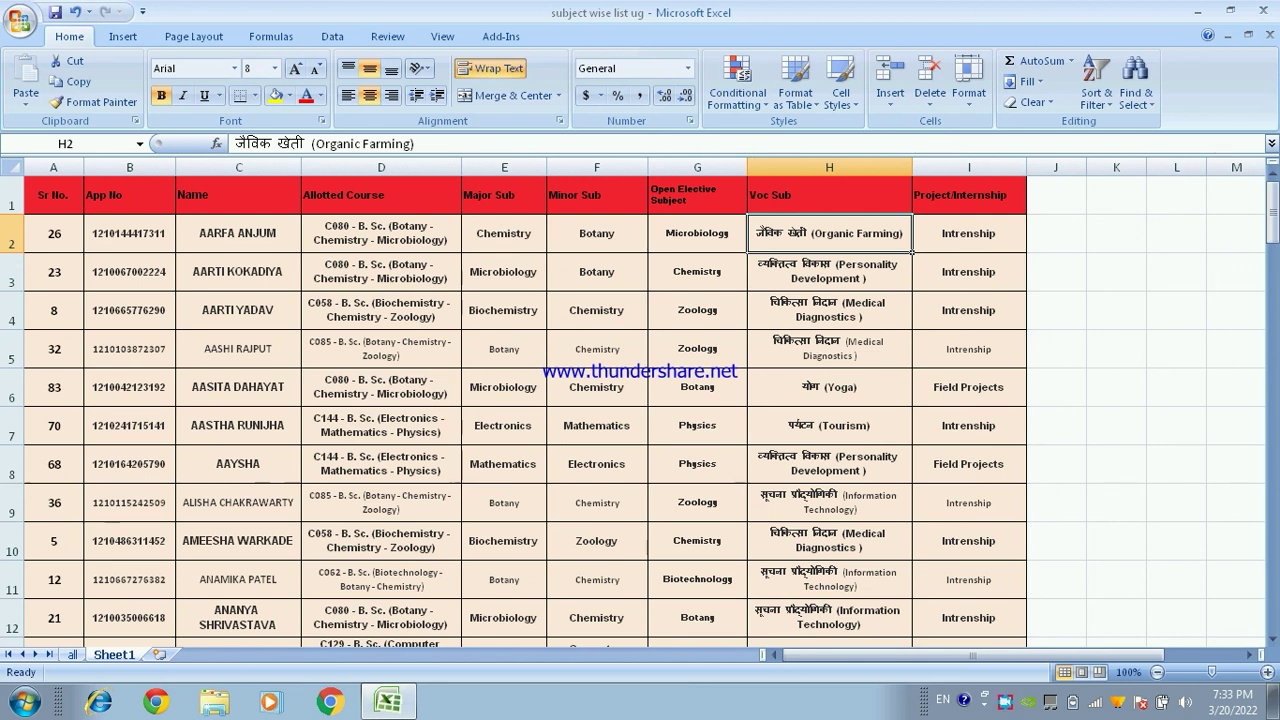
{"action": "key", "text": "Home"}
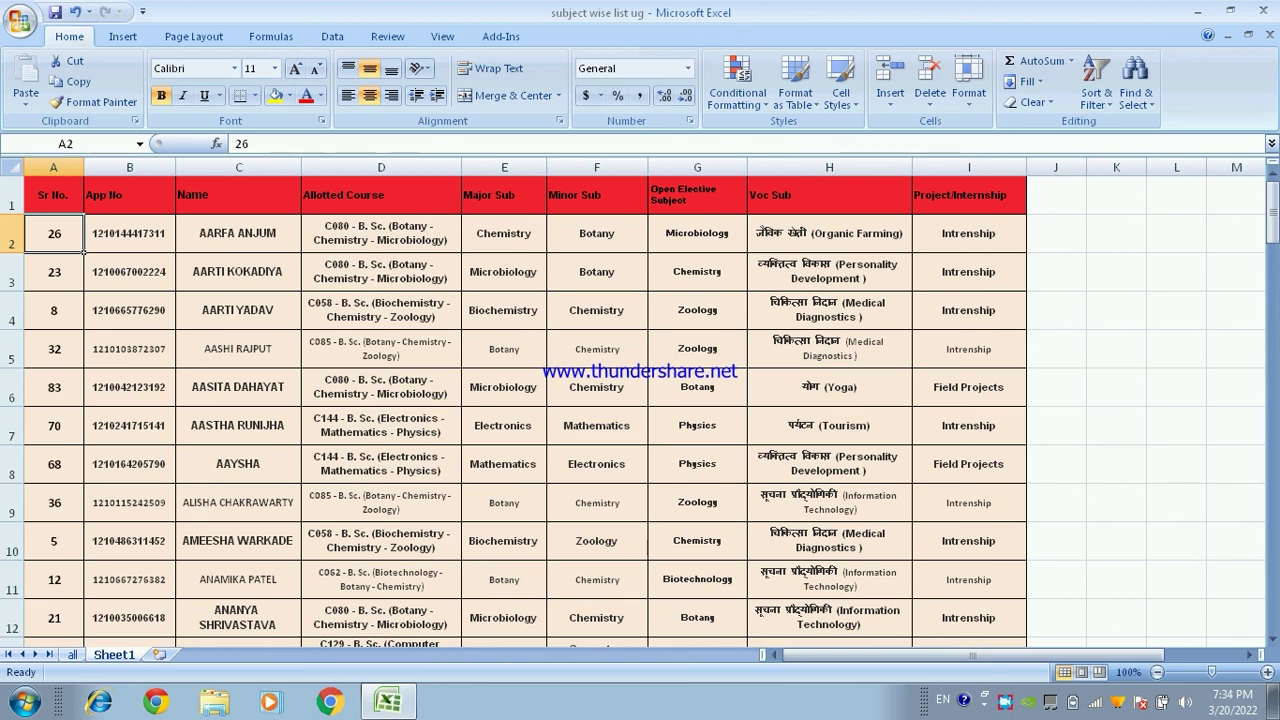
{"action": "left_click", "coordinate": [238, 233]}
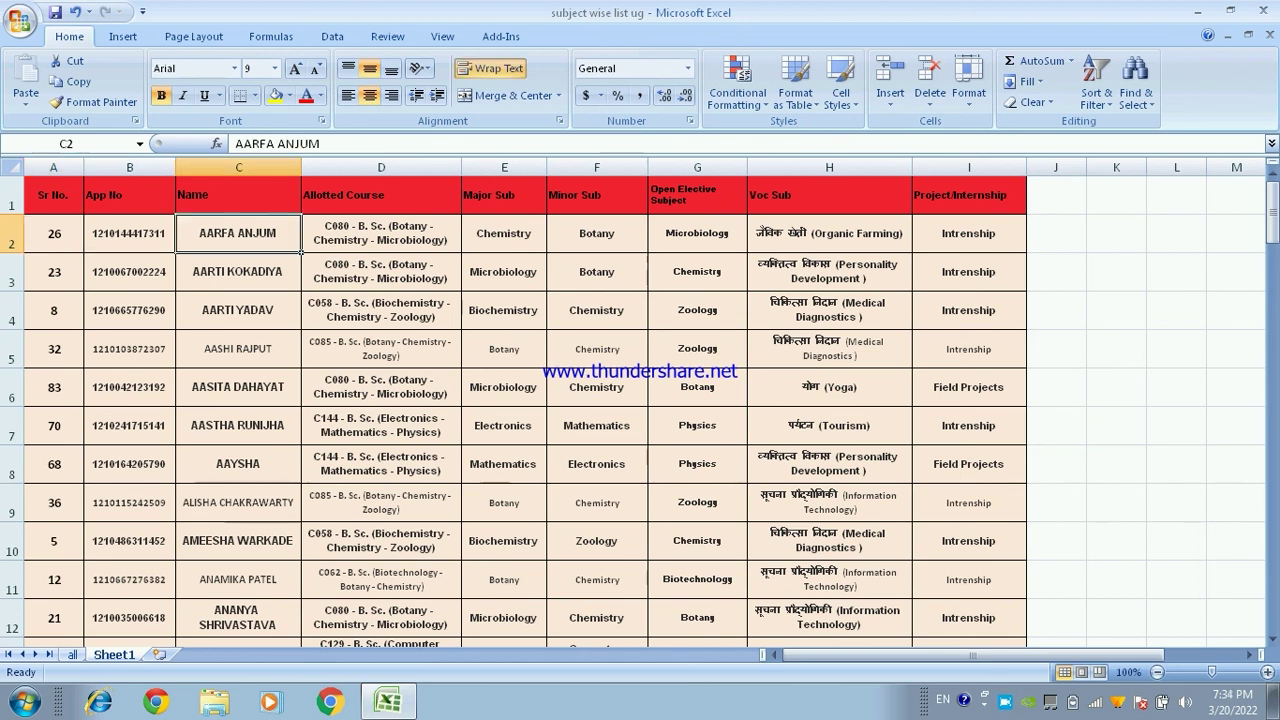
{"action": "left_click", "coordinate": [238, 271]}
{"action": "left_click", "coordinate": [238, 233]}
{"action": "left_click", "coordinate": [238, 271]}
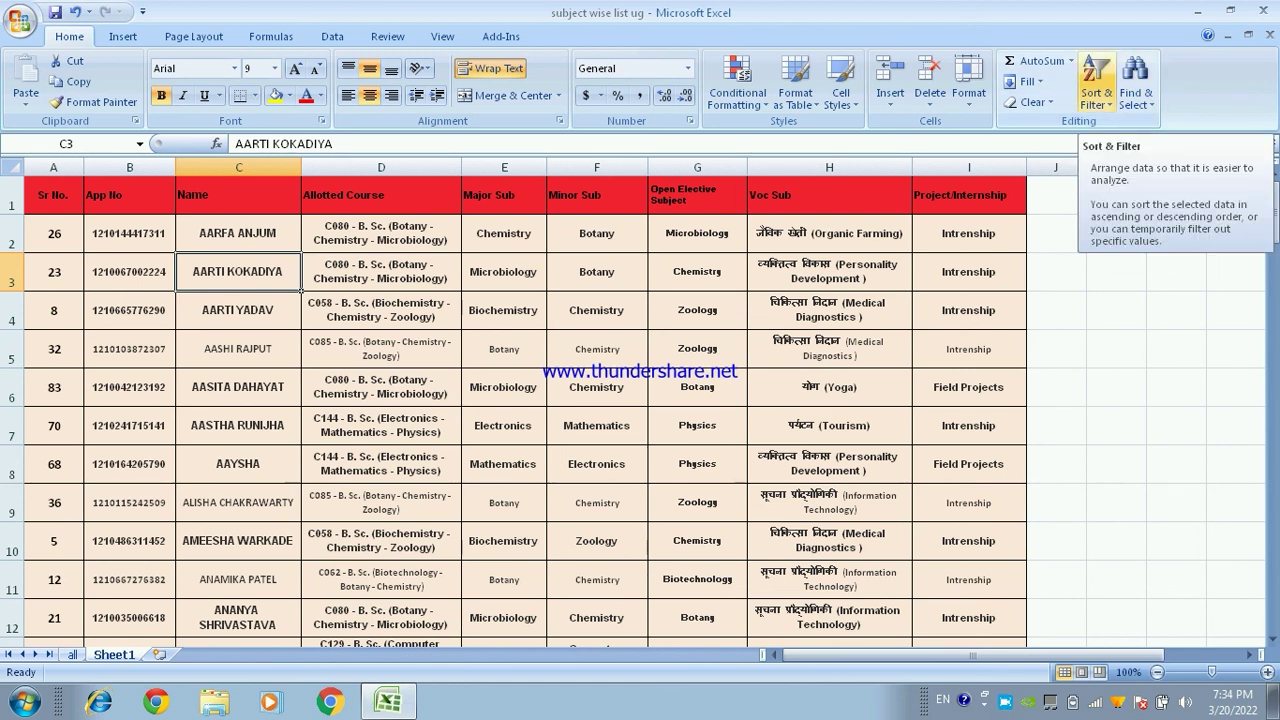
Step: In Custom Sort, keep the header row and set Name as the primary sort column
{"action": "left_click", "coordinate": [1096, 82]}
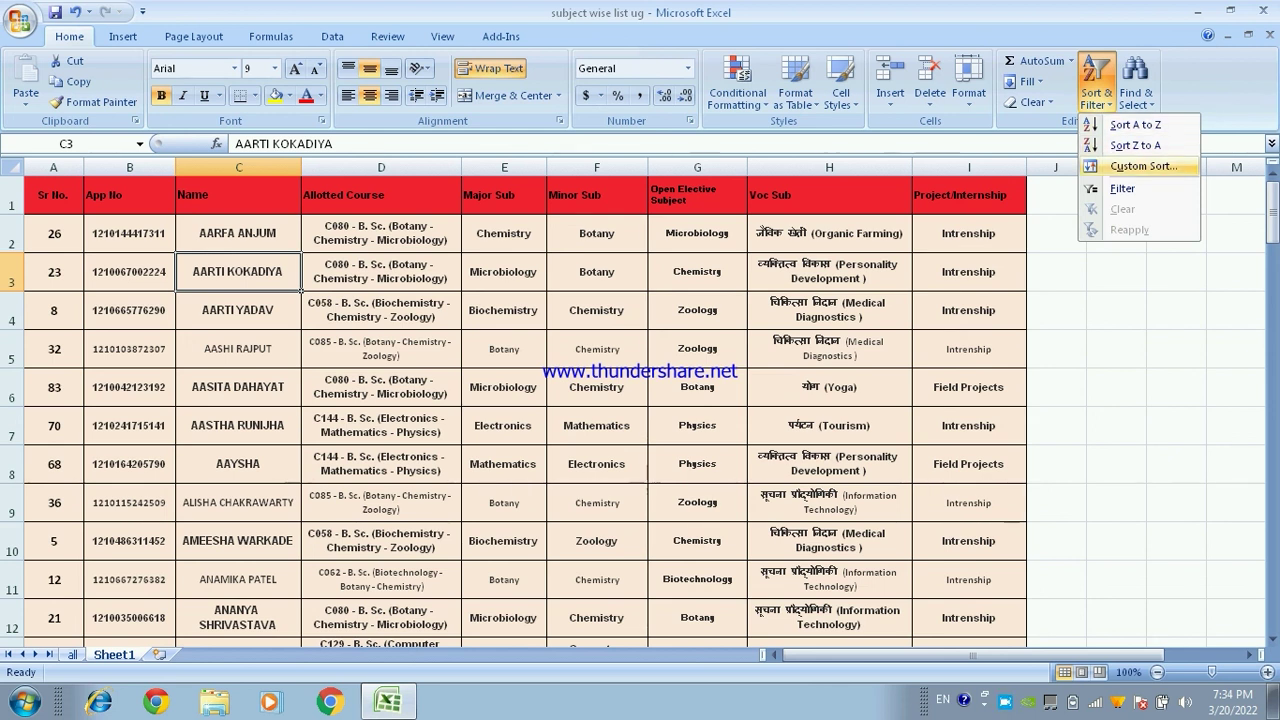
{"action": "left_click", "coordinate": [1140, 166]}
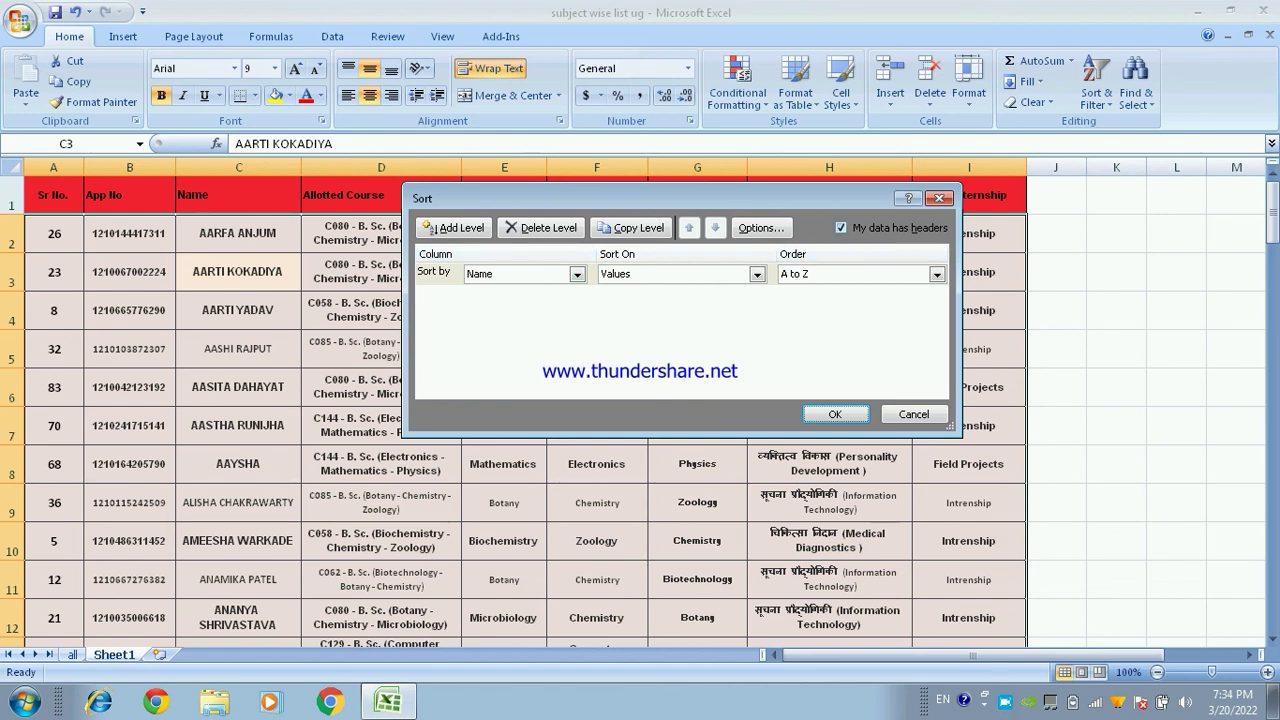
{"action": "left_click", "coordinate": [841, 228]}
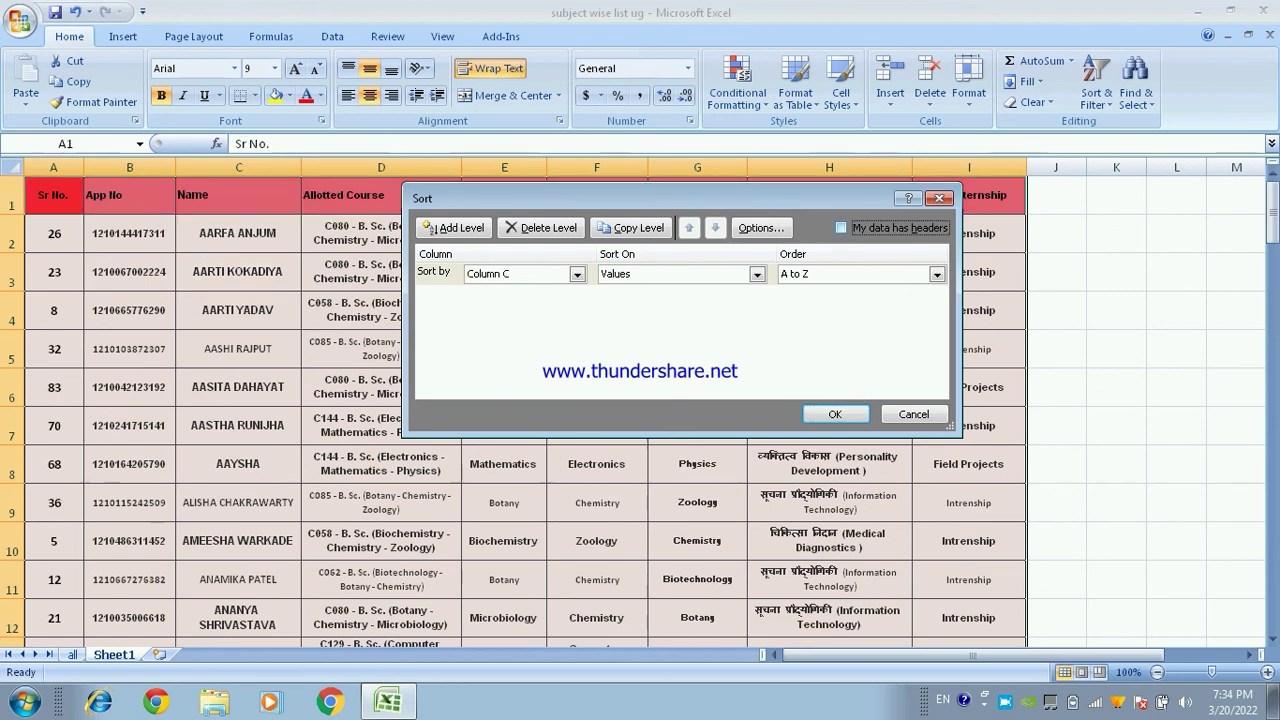
{"action": "left_click", "coordinate": [577, 274]}
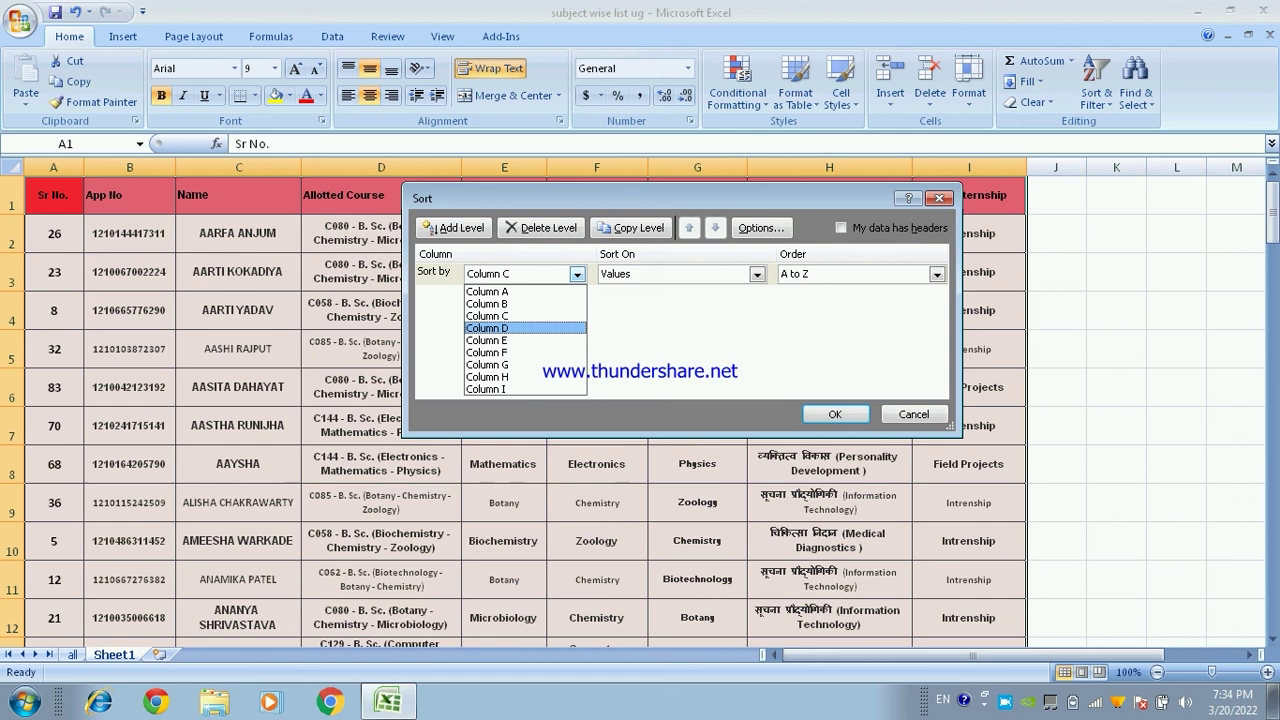
{"action": "left_click", "coordinate": [841, 228]}
{"action": "left_click", "coordinate": [841, 228]}
{"action": "left_click", "coordinate": [577, 274]}
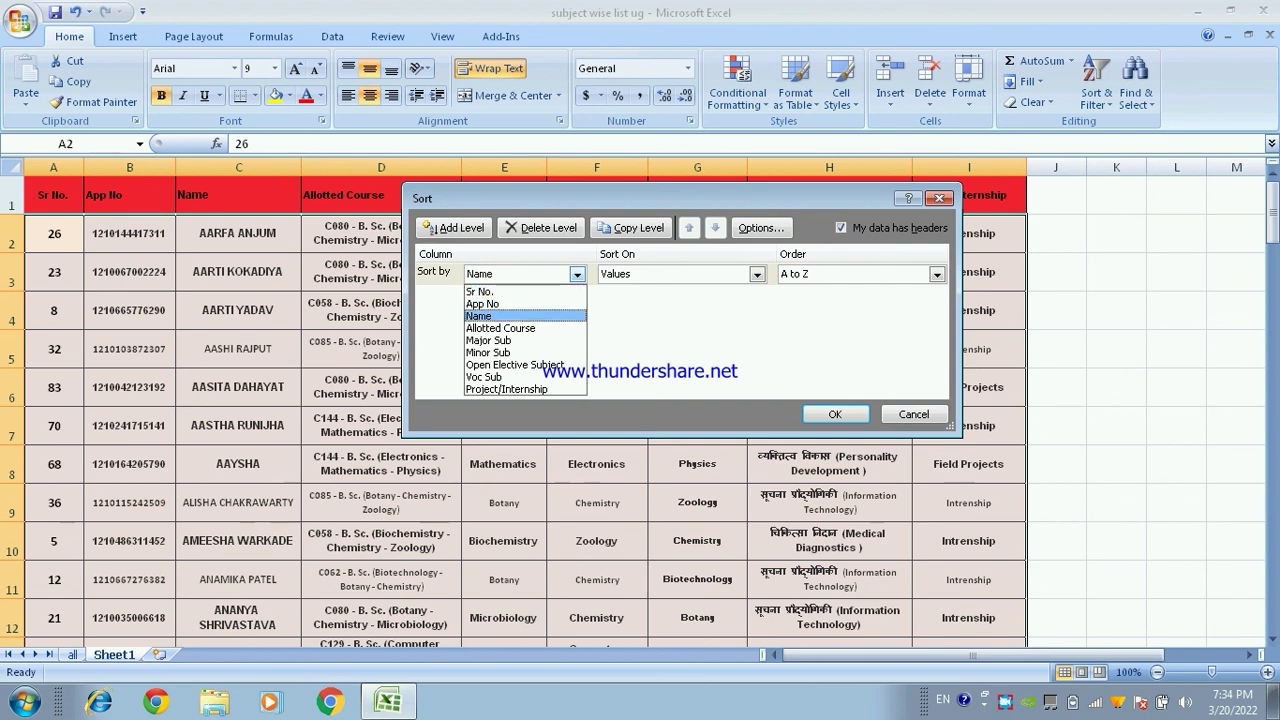
{"action": "left_click", "coordinate": [480, 316]}
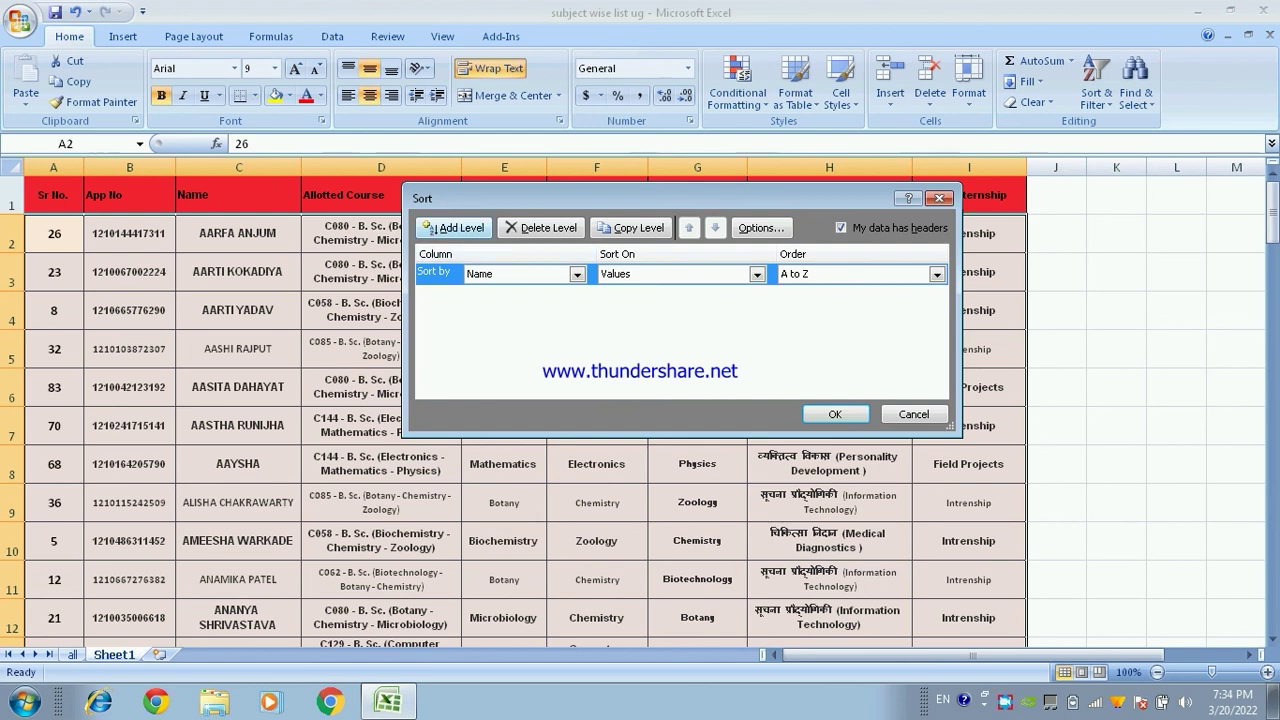
Step: Add a second sort level on Allotted Course, A to Z, and apply it
{"action": "left_click", "coordinate": [437, 228]}
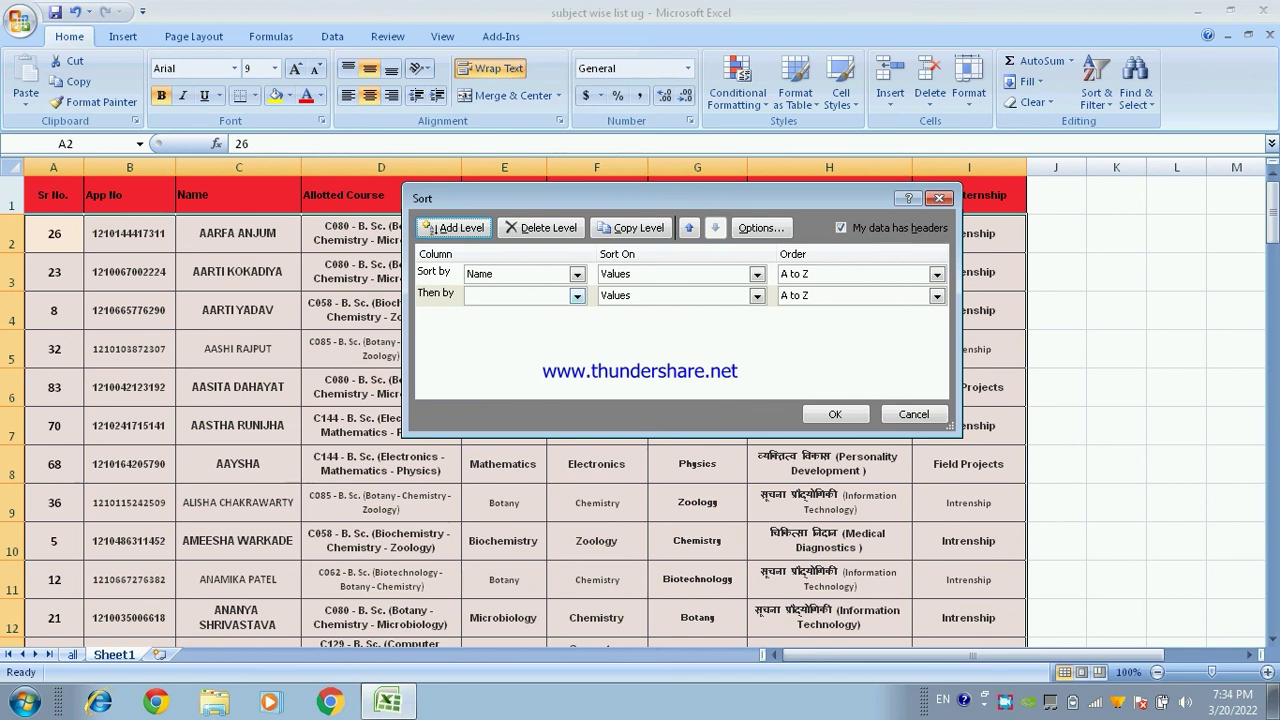
{"action": "left_click", "coordinate": [577, 296]}
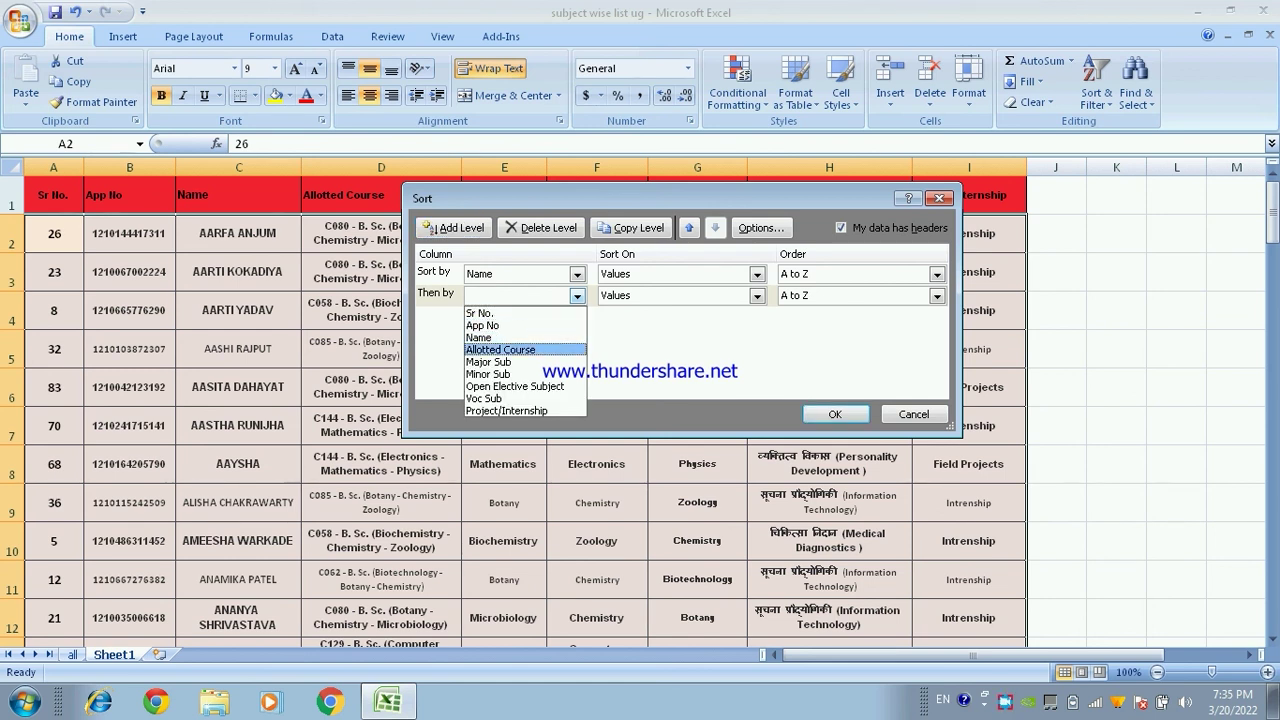
{"action": "key", "text": "Return"}
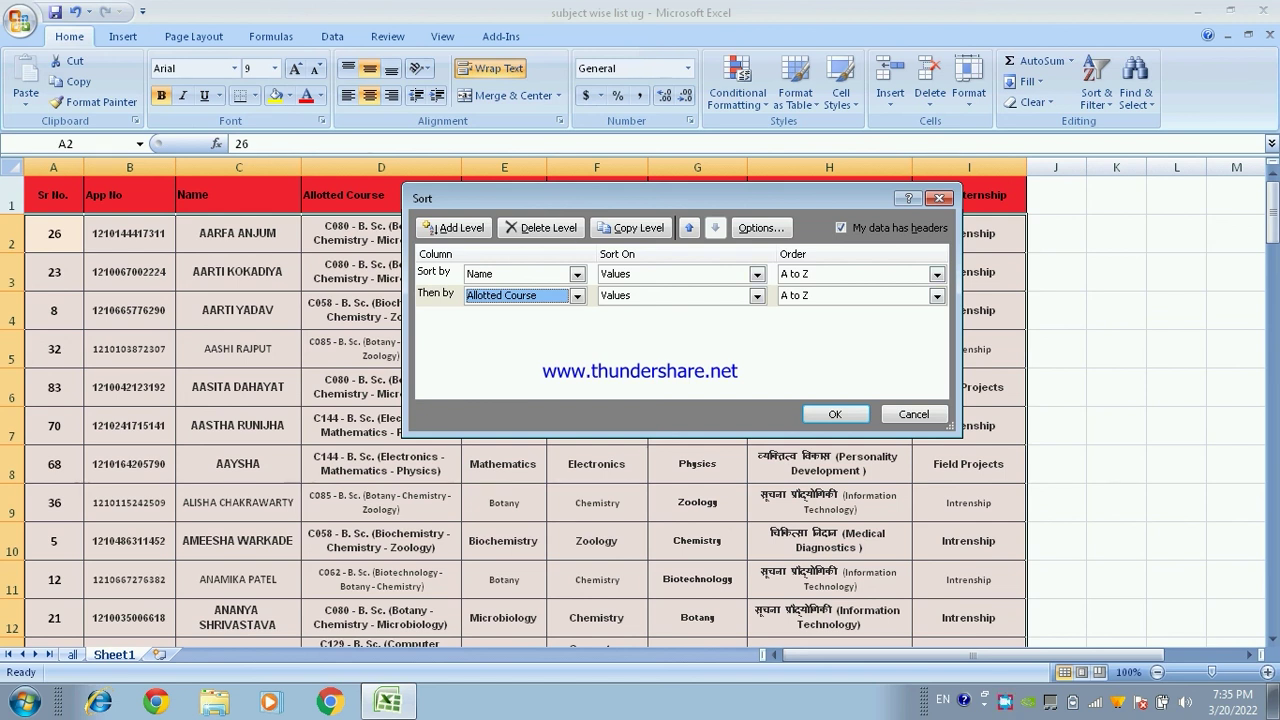
{"action": "left_click", "coordinate": [835, 414]}
{"action": "left_click", "coordinate": [238, 271]}
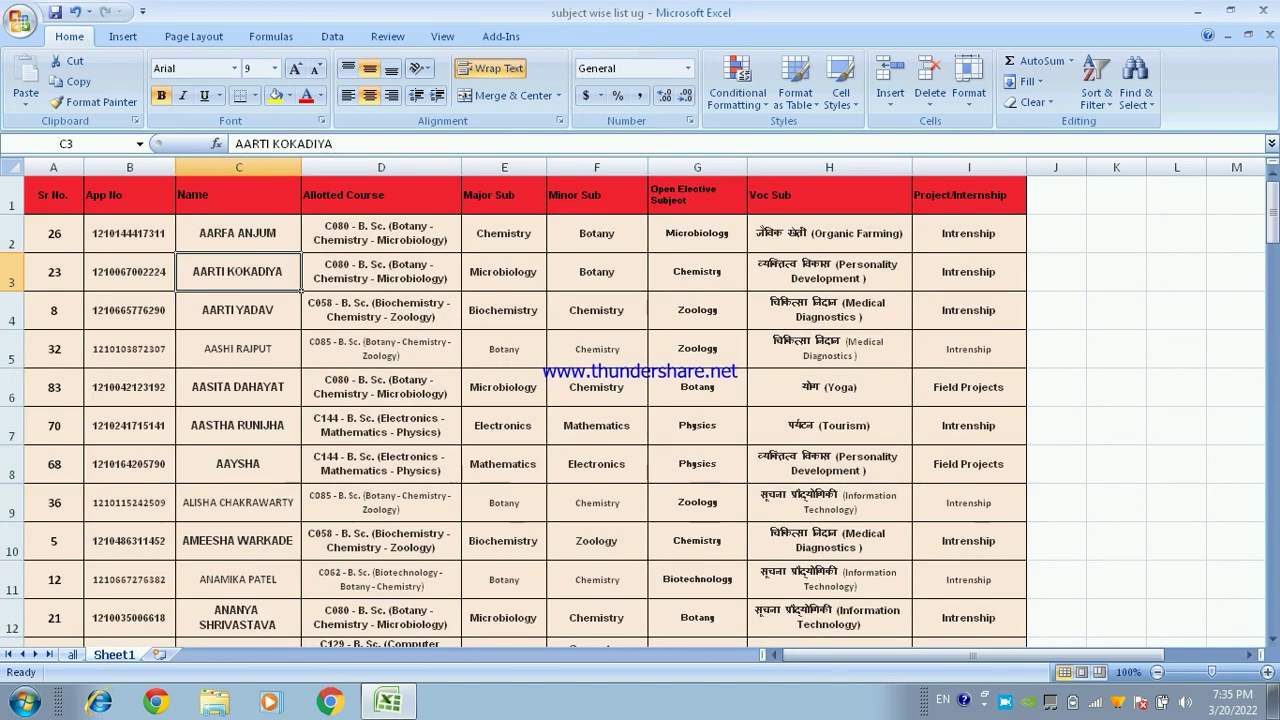
{"action": "left_click", "coordinate": [381, 349]}
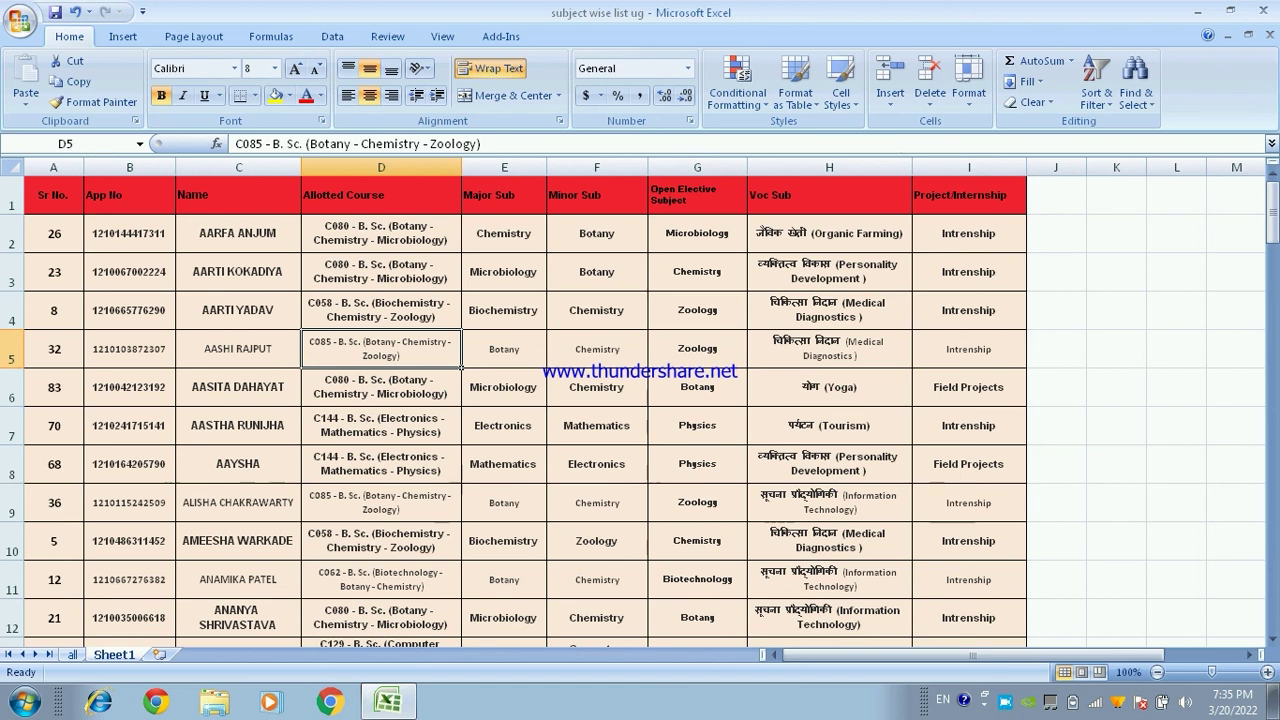
Step: Make Allotted Course the primary sort with Name as the second level
{"action": "scroll", "coordinate": [525, 400], "scroll_direction": "down", "scroll_amount": 2}
{"action": "scroll", "coordinate": [525, 400], "scroll_direction": "up", "scroll_amount": 2}
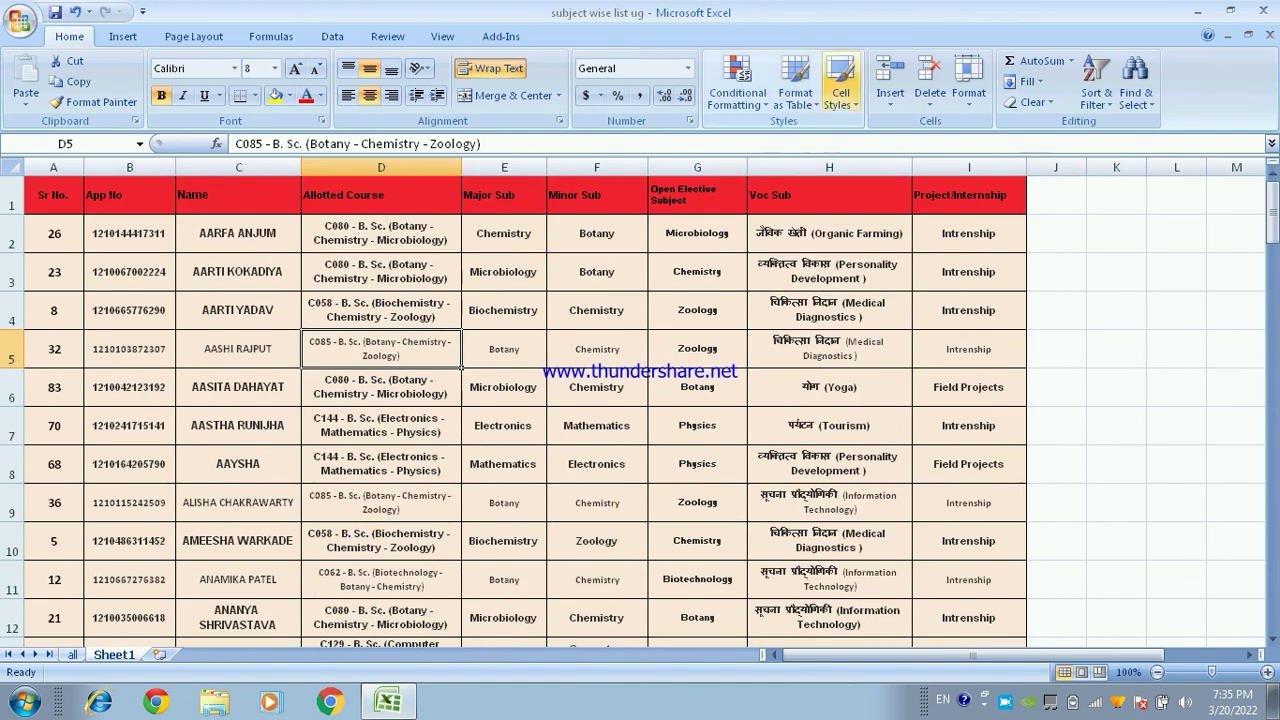
{"action": "left_click", "coordinate": [1096, 92]}
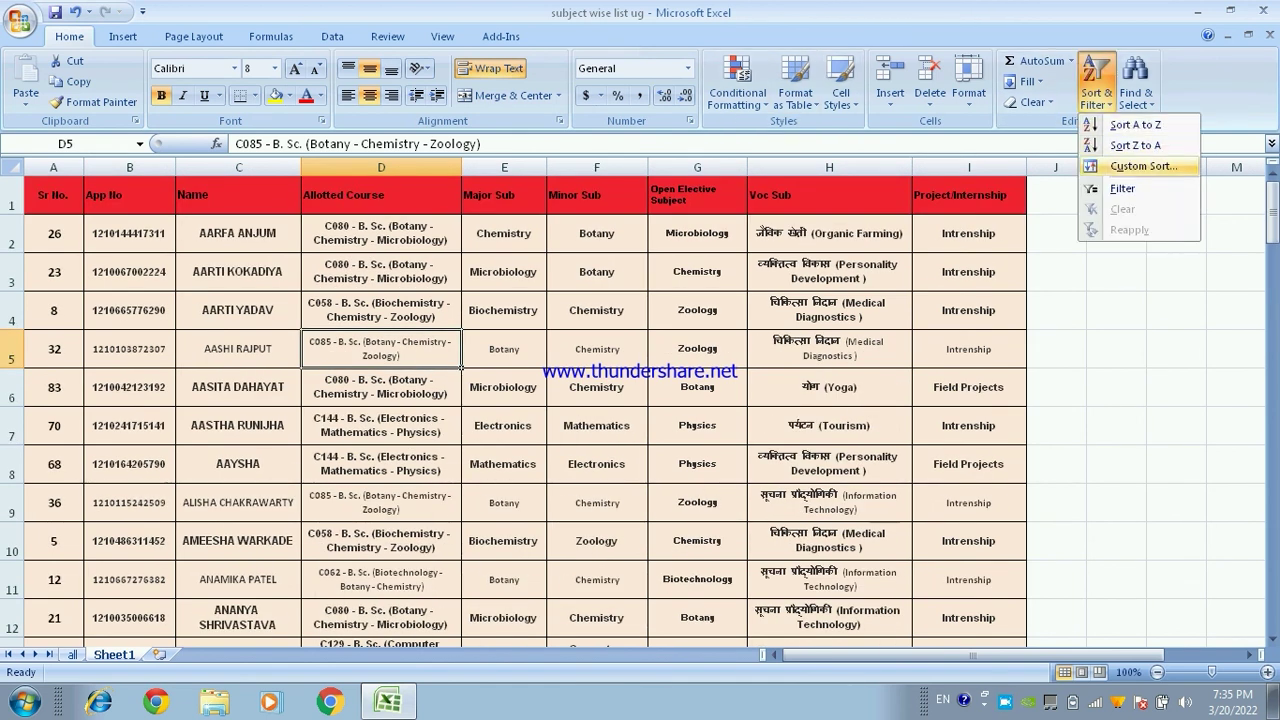
{"action": "left_click", "coordinate": [1143, 166]}
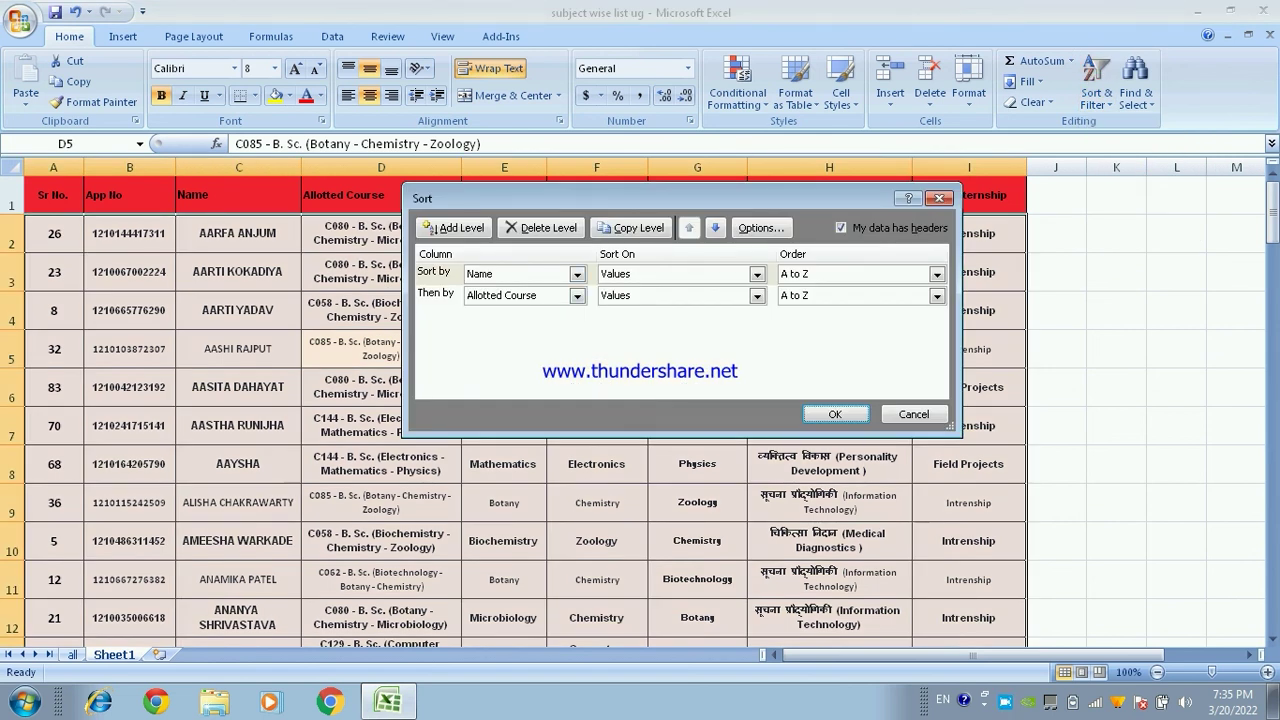
{"action": "left_click", "coordinate": [577, 273]}
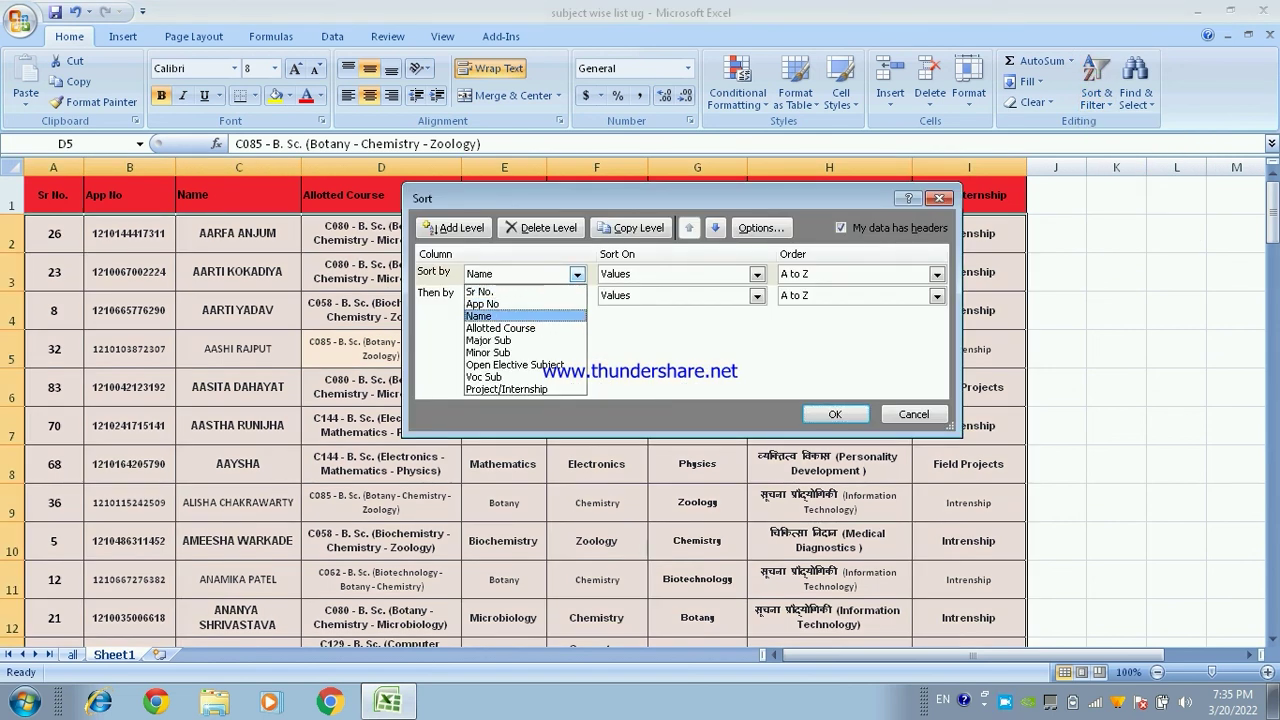
{"action": "left_click", "coordinate": [500, 328]}
{"action": "left_click", "coordinate": [577, 295]}
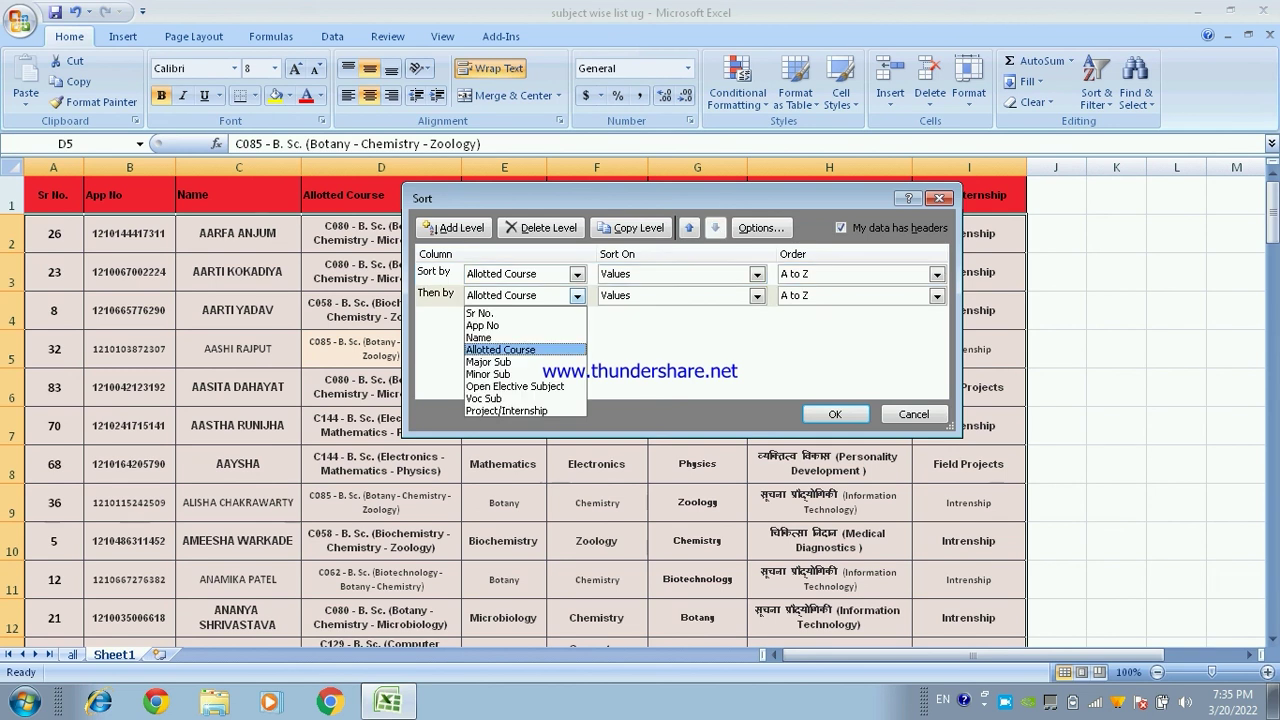
{"action": "left_click", "coordinate": [480, 337]}
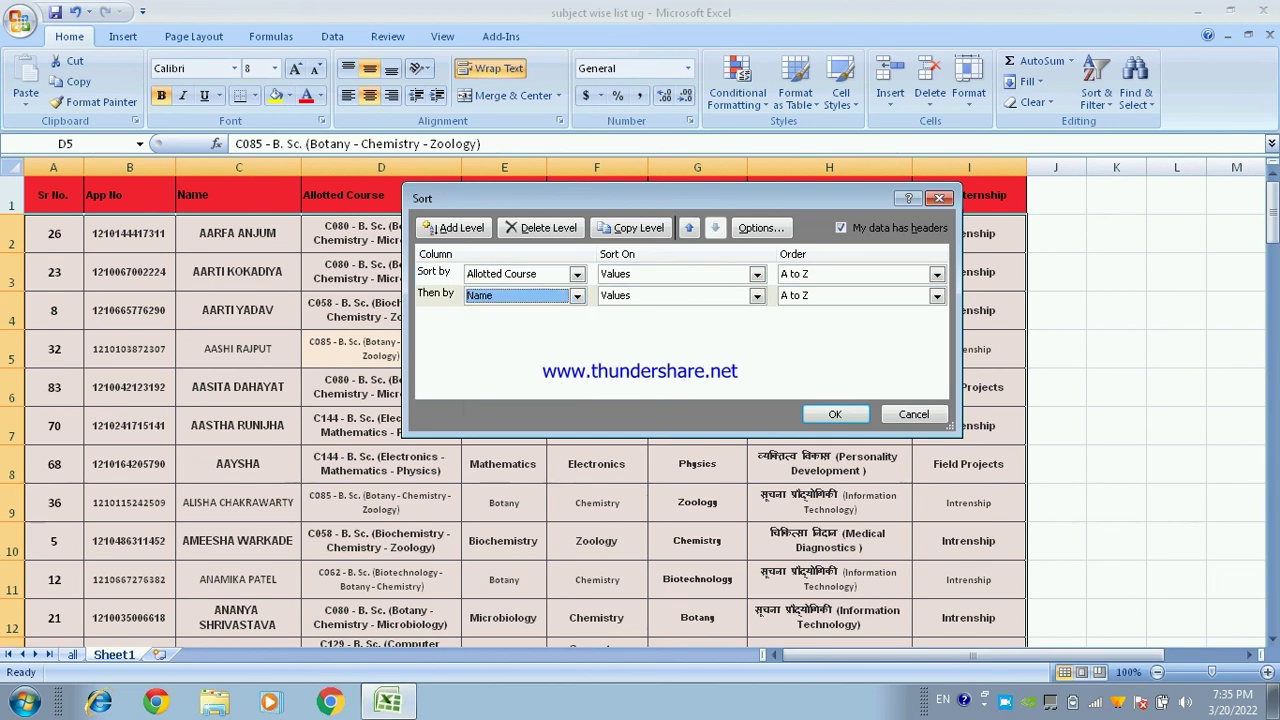
{"action": "left_click", "coordinate": [835, 414]}
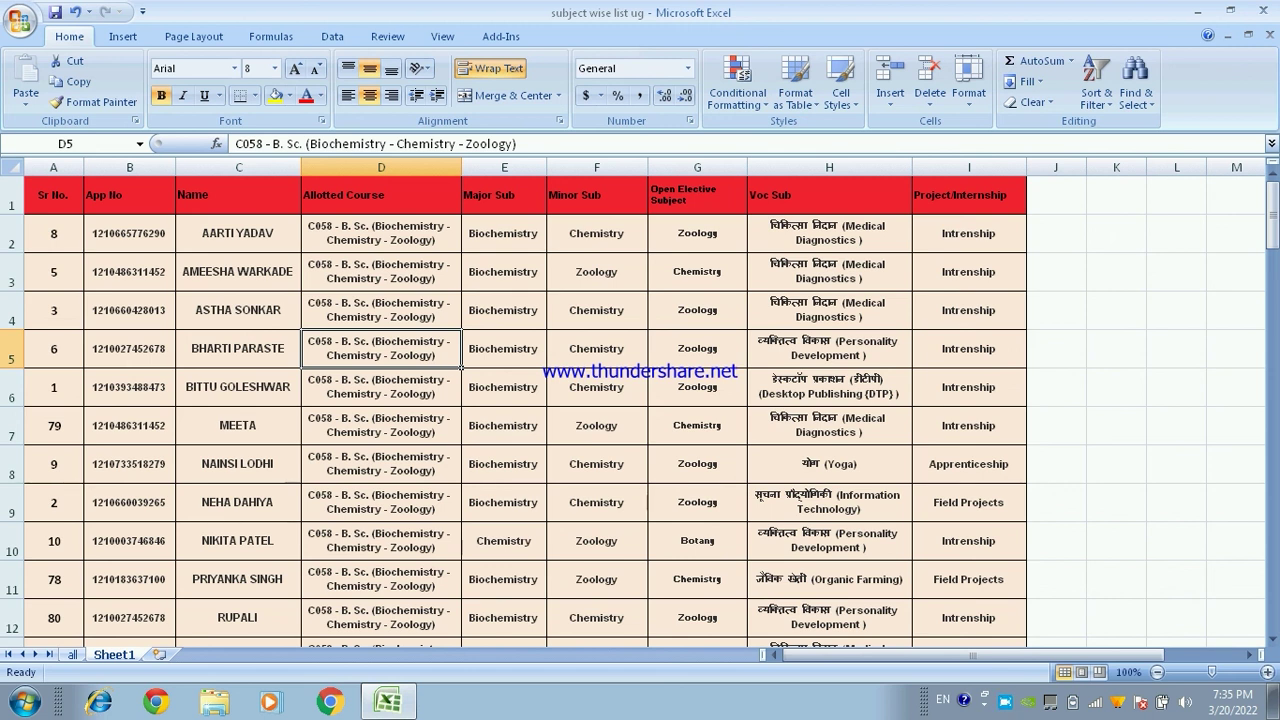
Step: Check the sorted course entries in column D, ending on the Biochemistry major in E4
{"action": "scroll", "coordinate": [640, 400], "scroll_direction": "down", "scroll_amount": 2}
{"action": "scroll", "coordinate": [640, 400], "scroll_direction": "up", "scroll_amount": 2}
{"action": "left_click", "coordinate": [380, 233]}
{"action": "left_click", "coordinate": [380, 271]}
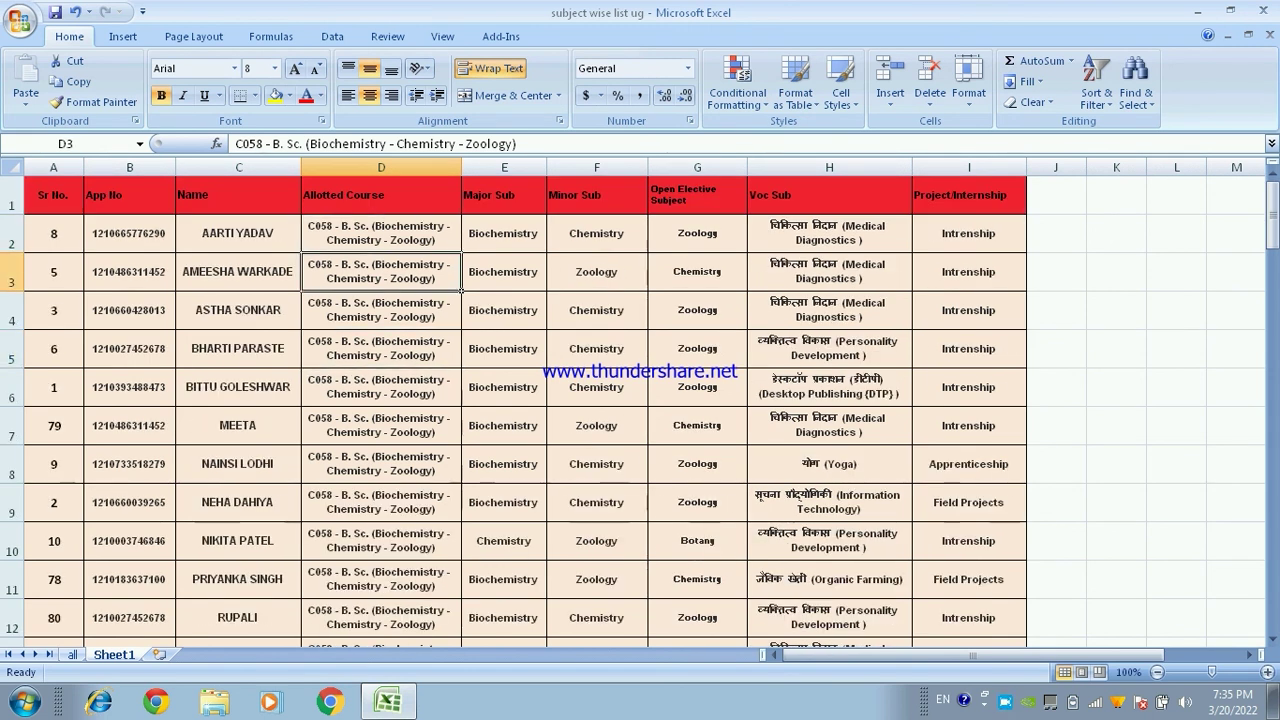
{"action": "left_click", "coordinate": [380, 310]}
{"action": "left_click", "coordinate": [380, 463]}
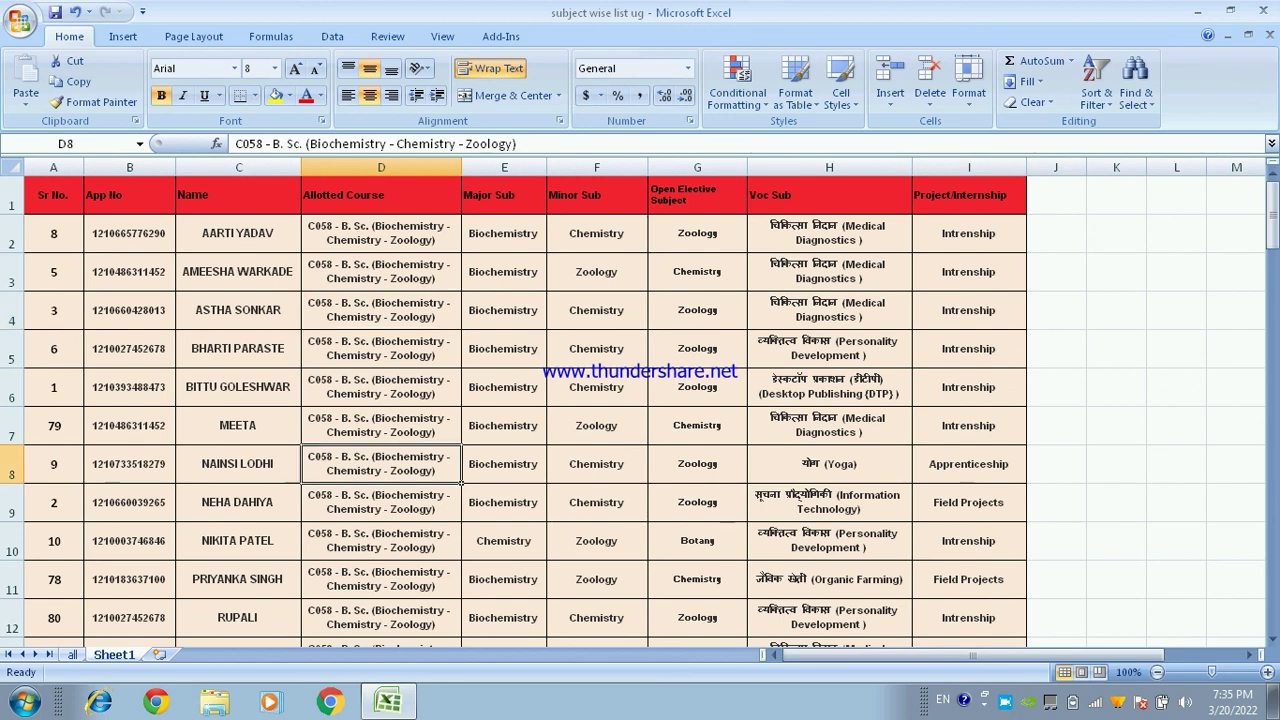
{"action": "scroll", "coordinate": [640, 400], "scroll_direction": "down", "scroll_amount": 2}
{"action": "scroll", "coordinate": [640, 400], "scroll_direction": "down", "scroll_amount": 3}
{"action": "scroll", "coordinate": [640, 400], "scroll_direction": "down", "scroll_amount": 2}
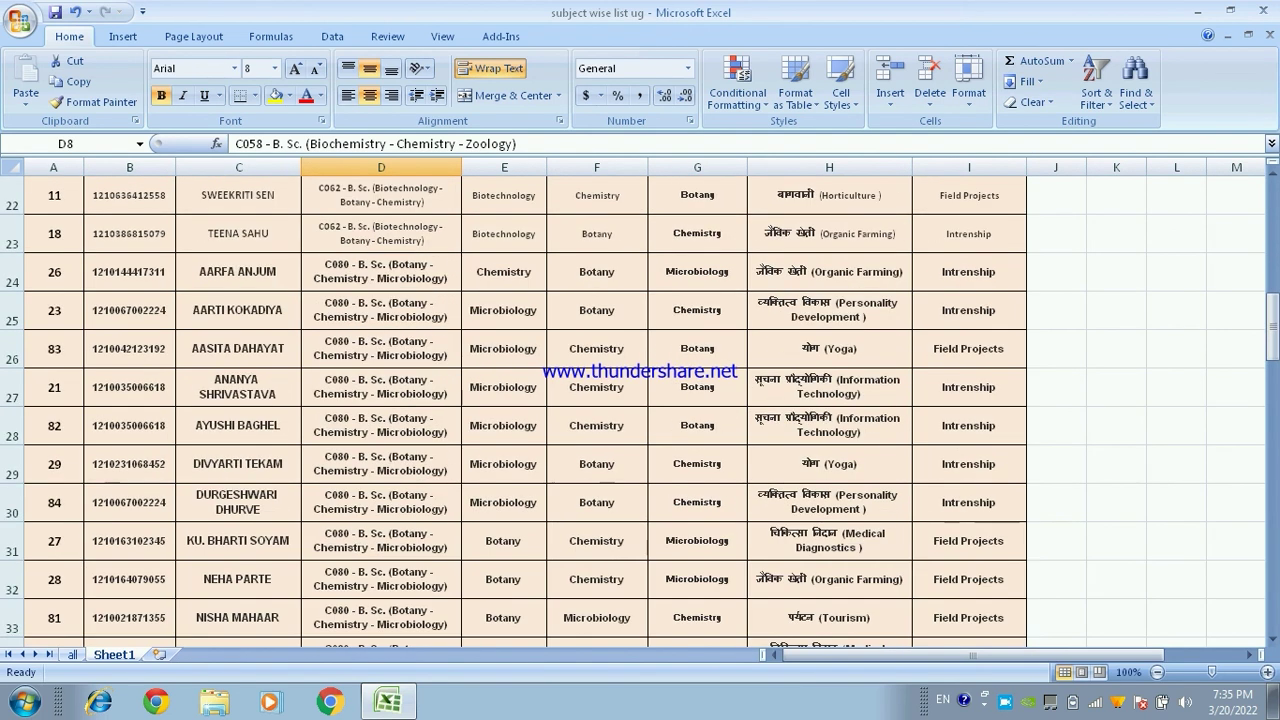
{"action": "scroll", "coordinate": [640, 400], "scroll_direction": "down", "scroll_amount": 2}
{"action": "scroll", "coordinate": [640, 400], "scroll_direction": "down", "scroll_amount": 4}
{"action": "scroll", "coordinate": [640, 400], "scroll_direction": "up", "scroll_amount": 3}
{"action": "scroll", "coordinate": [640, 400], "scroll_direction": "up", "scroll_amount": 5}
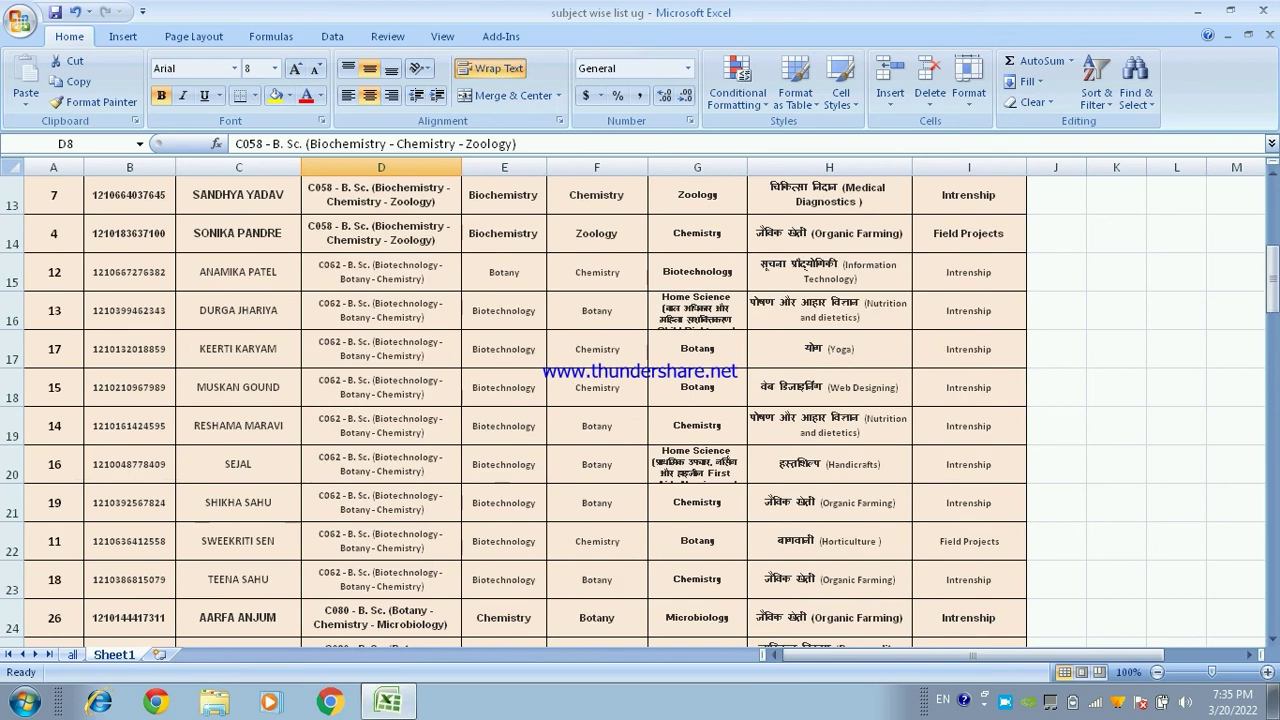
{"action": "scroll", "coordinate": [640, 400], "scroll_direction": "up", "scroll_amount": 5}
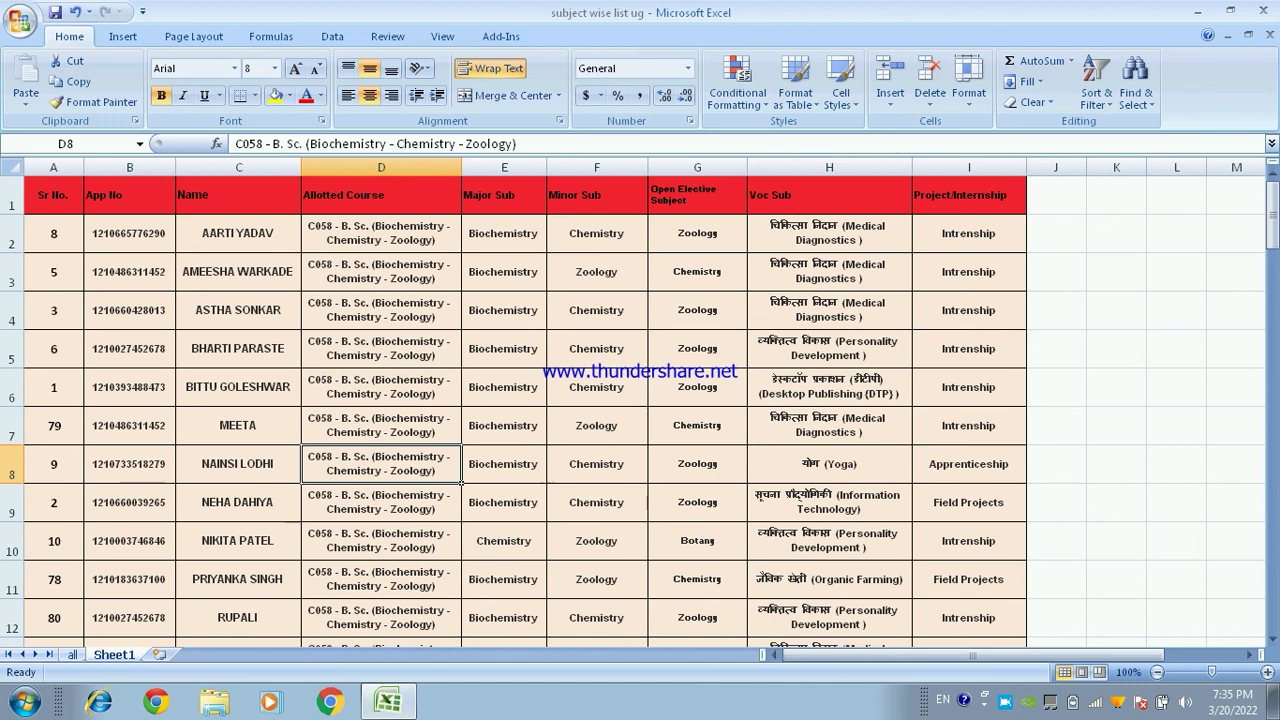
{"action": "left_click", "coordinate": [381, 271]}
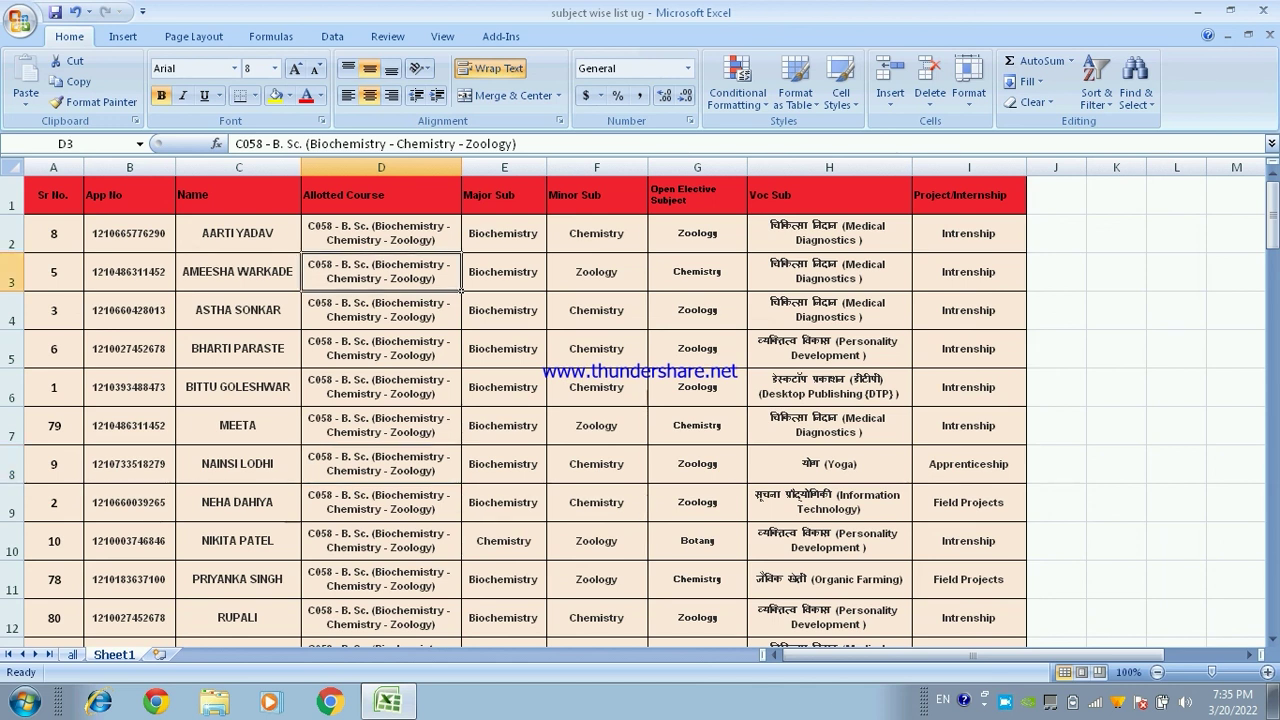
{"action": "left_click", "coordinate": [503, 310]}
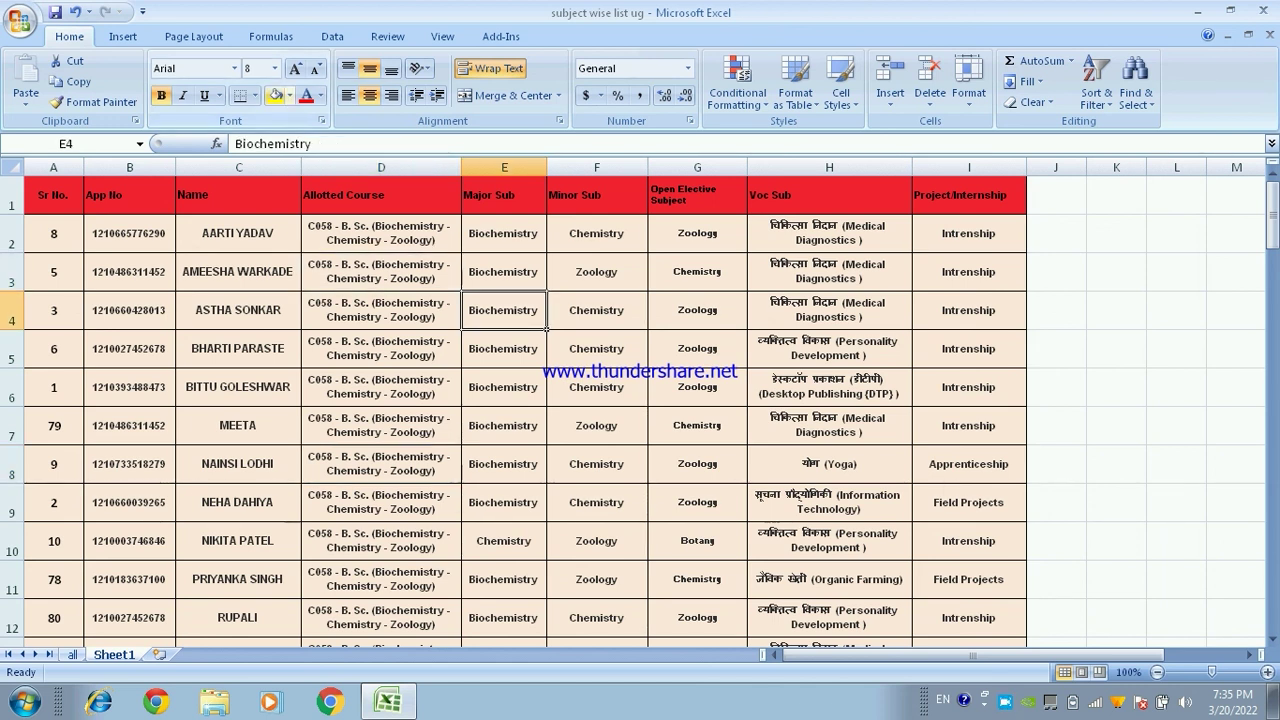
Step: Fill Major Sub cells E4, E8, E23 and E36 with yellow
{"action": "left_click", "coordinate": [275, 95]}
{"action": "left_click", "coordinate": [503, 464]}
{"action": "left_click", "coordinate": [275, 95]}
{"action": "left_click", "coordinate": [503, 579]}
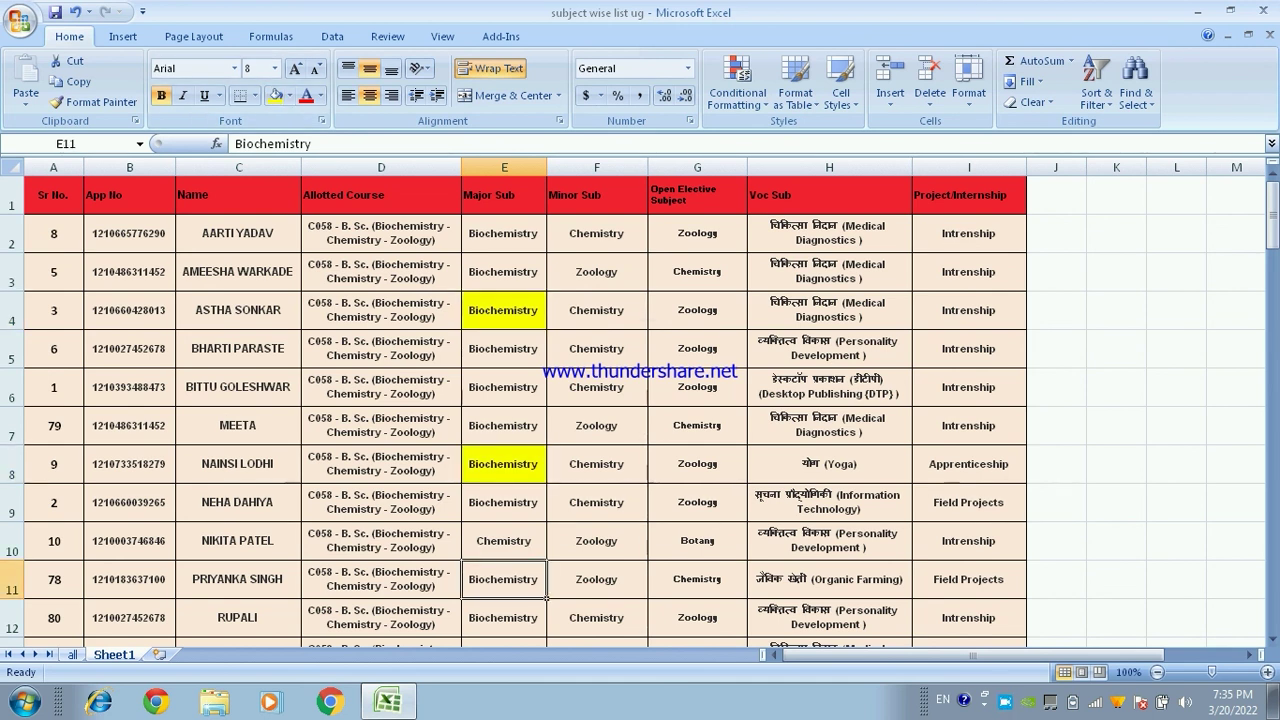
{"action": "scroll", "coordinate": [525, 400], "scroll_direction": "down", "scroll_amount": 4}
{"action": "left_click", "coordinate": [503, 579]}
{"action": "left_click", "coordinate": [275, 95]}
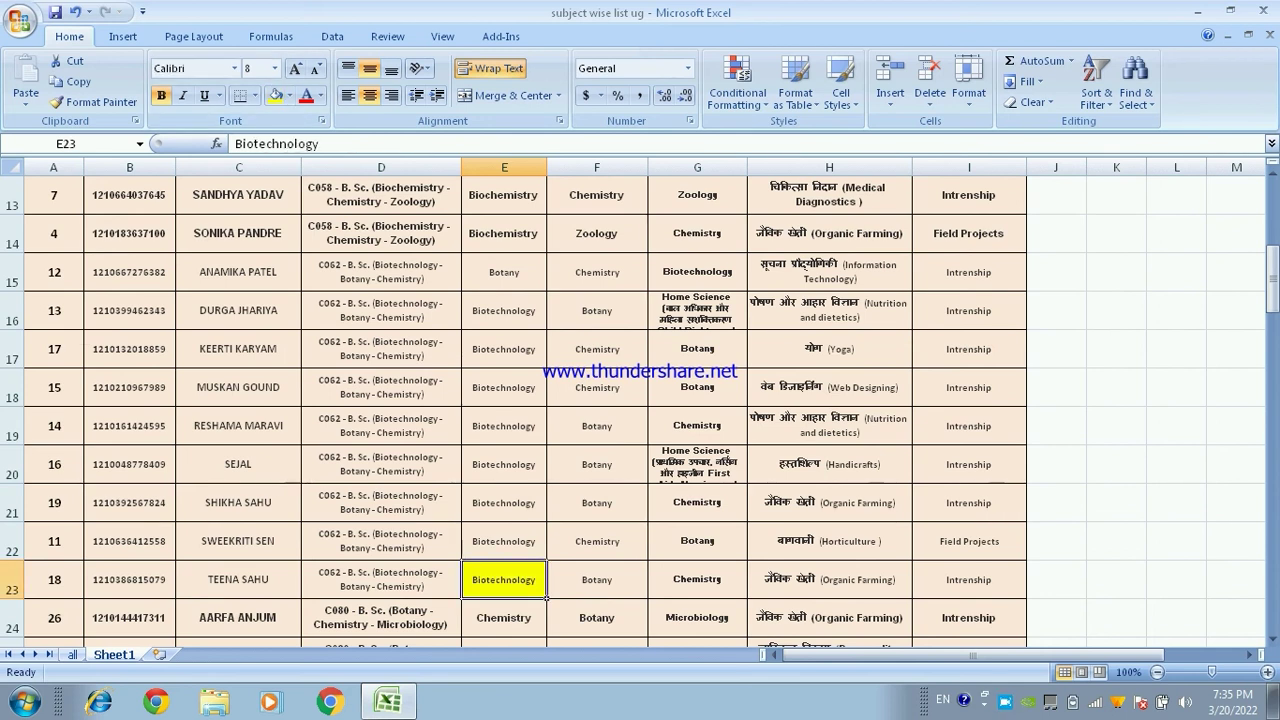
{"action": "scroll", "coordinate": [503, 579], "scroll_direction": "down", "scroll_amount": 4}
{"action": "left_click", "coordinate": [503, 617]}
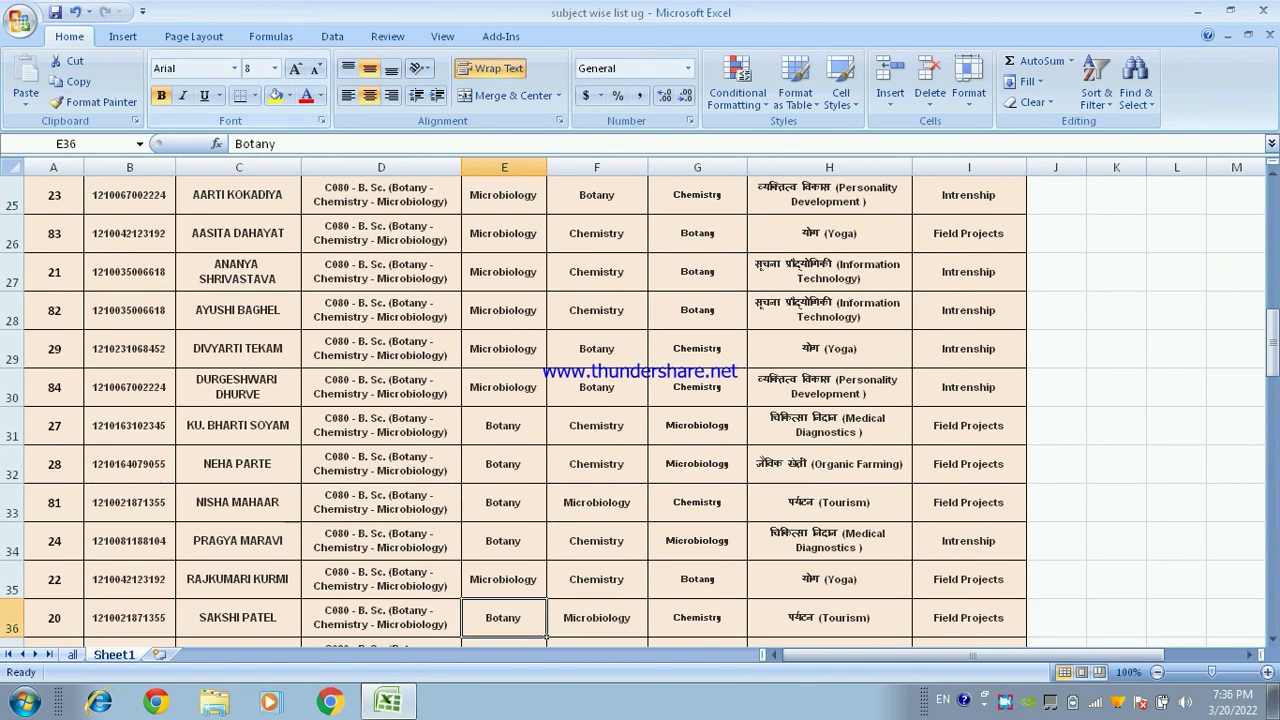
{"action": "left_click", "coordinate": [275, 95]}
Step: Fill the Mathematics cell E47 yellow and reopen Custom Sort
{"action": "scroll", "coordinate": [503, 400], "scroll_direction": "down", "scroll_amount": 4}
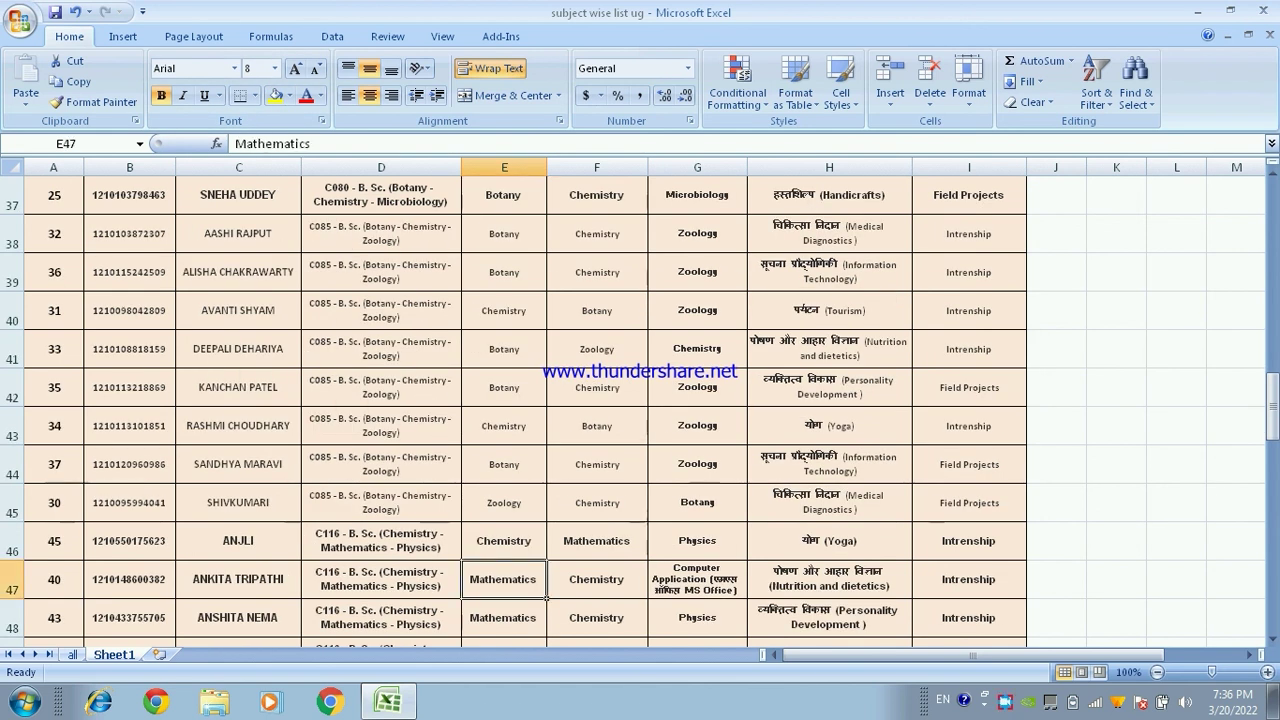
{"action": "left_click", "coordinate": [275, 95]}
{"action": "scroll", "coordinate": [640, 400], "scroll_direction": "up", "scroll_amount": 4}
{"action": "scroll", "coordinate": [640, 400], "scroll_direction": "up", "scroll_amount": 8}
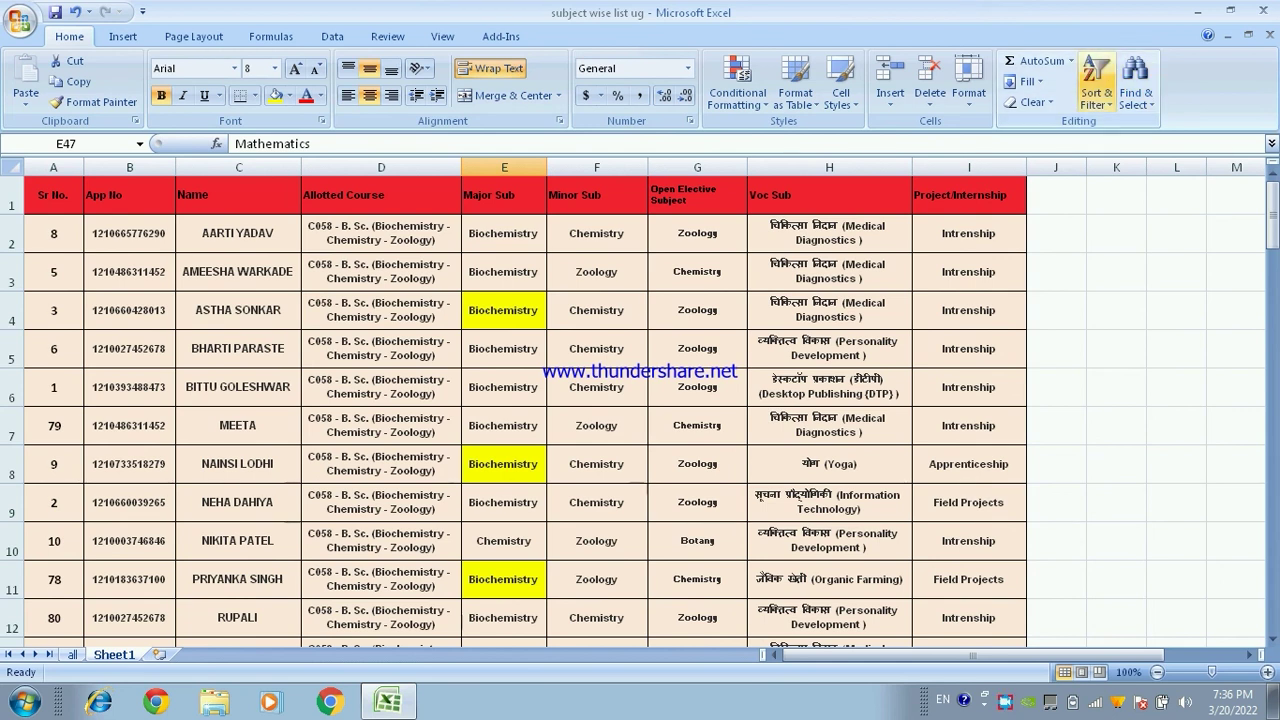
{"action": "left_click", "coordinate": [1096, 92]}
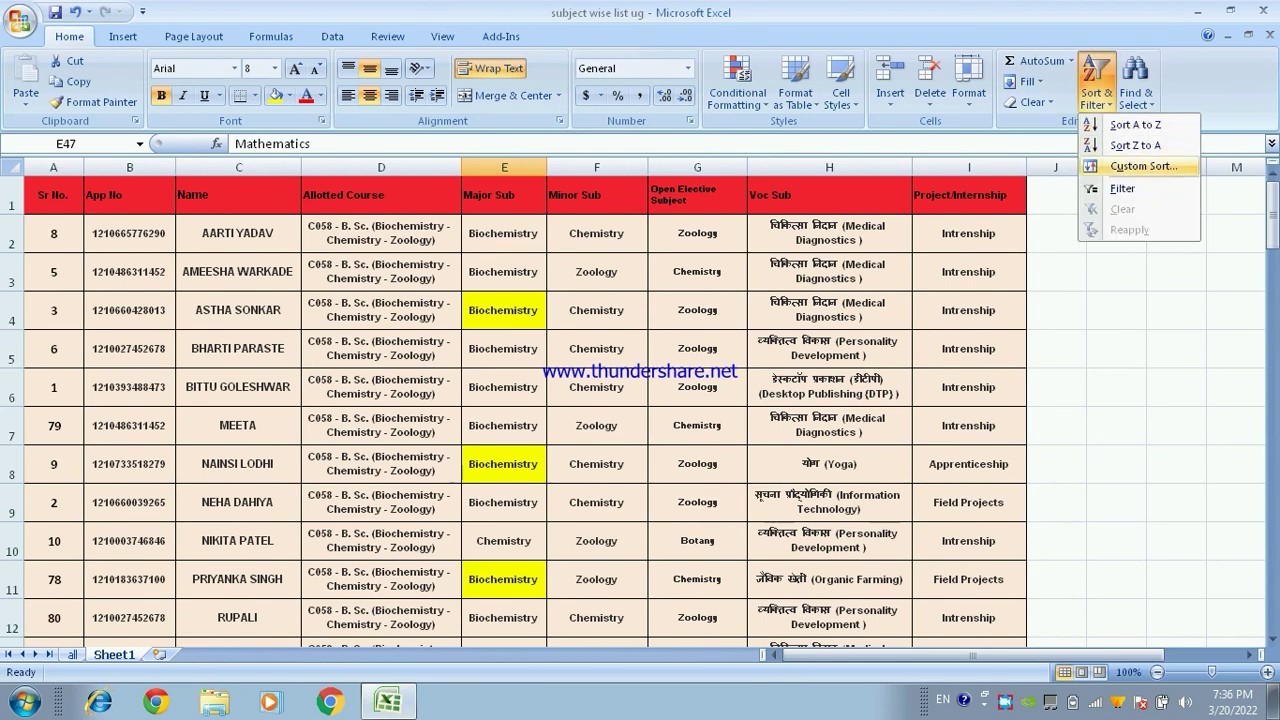
{"action": "left_click", "coordinate": [1143, 166]}
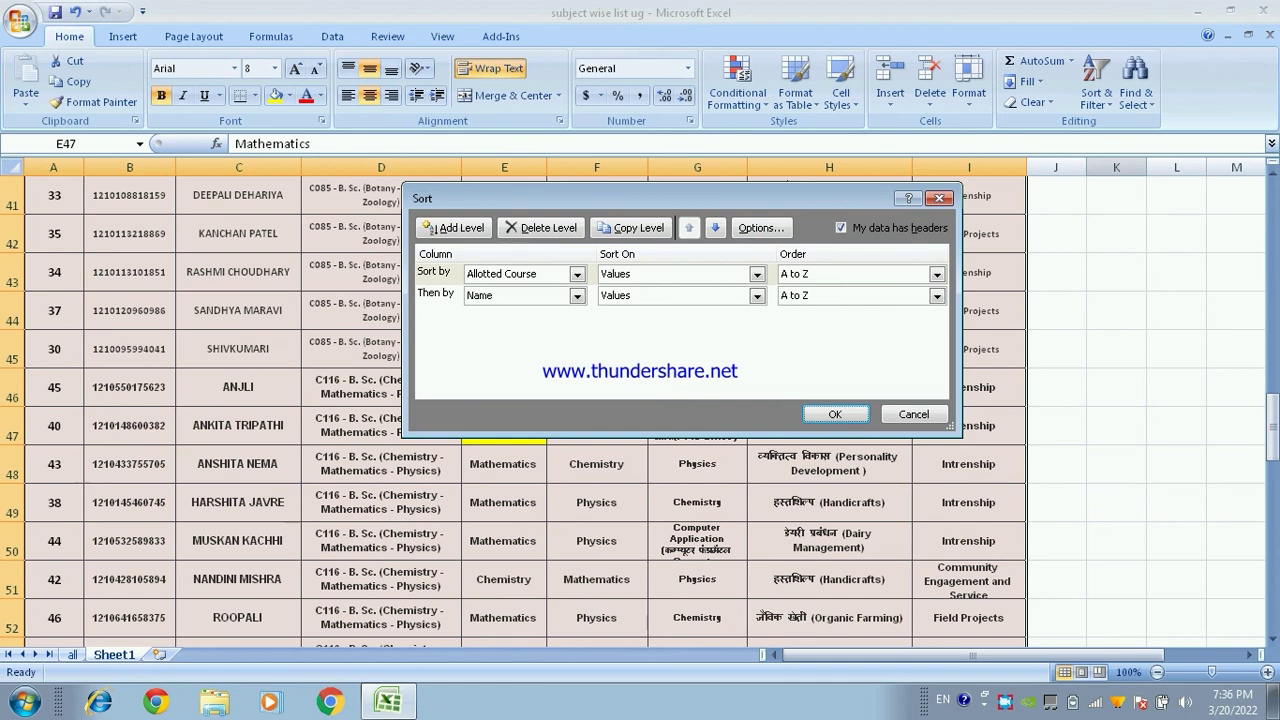
Step: Add a third sort level on Major Sub after Name
{"action": "left_click_drag", "start_coordinate": [500, 198], "coordinate": [358, 276]}
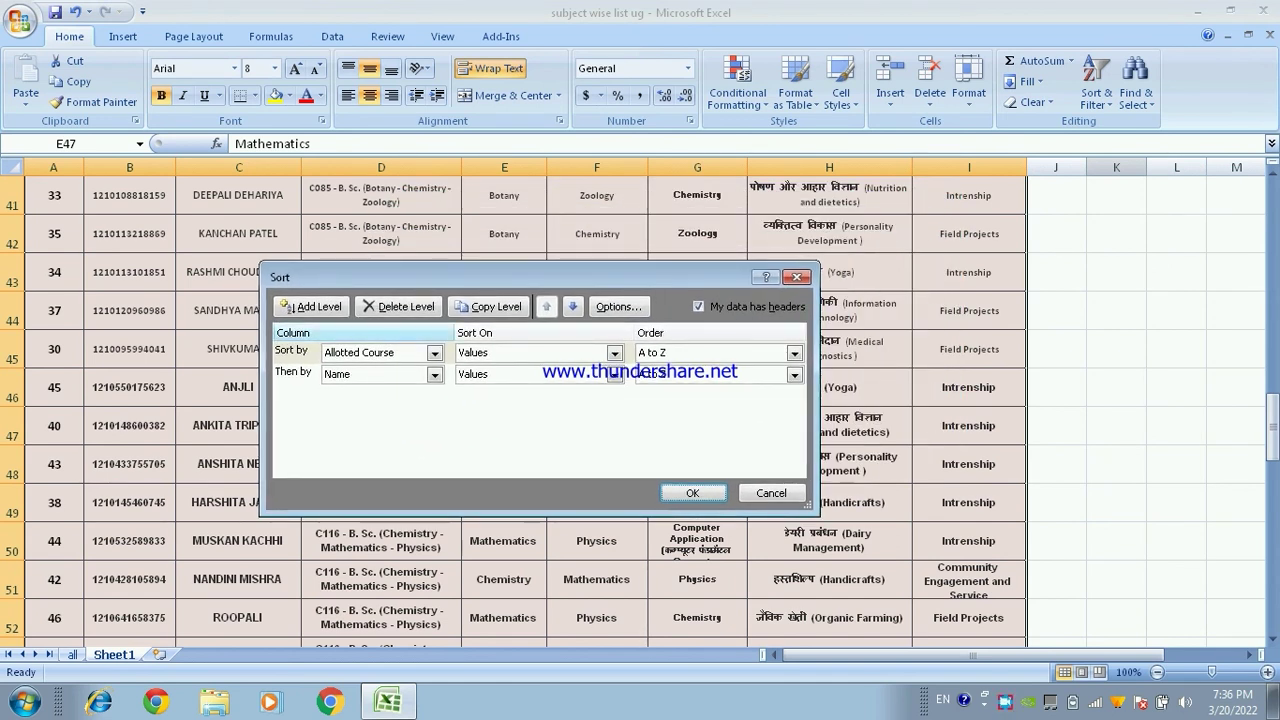
{"action": "left_click", "coordinate": [313, 306]}
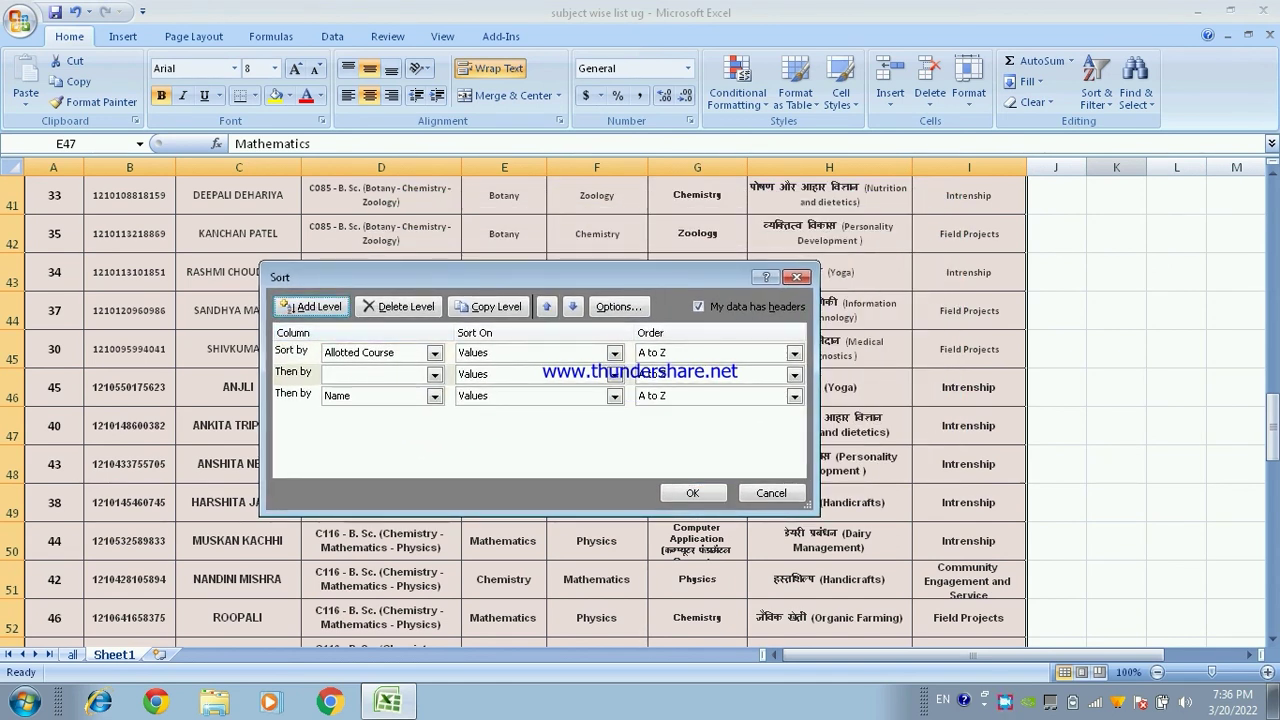
{"action": "left_click", "coordinate": [295, 373]}
{"action": "left_click", "coordinate": [399, 306]}
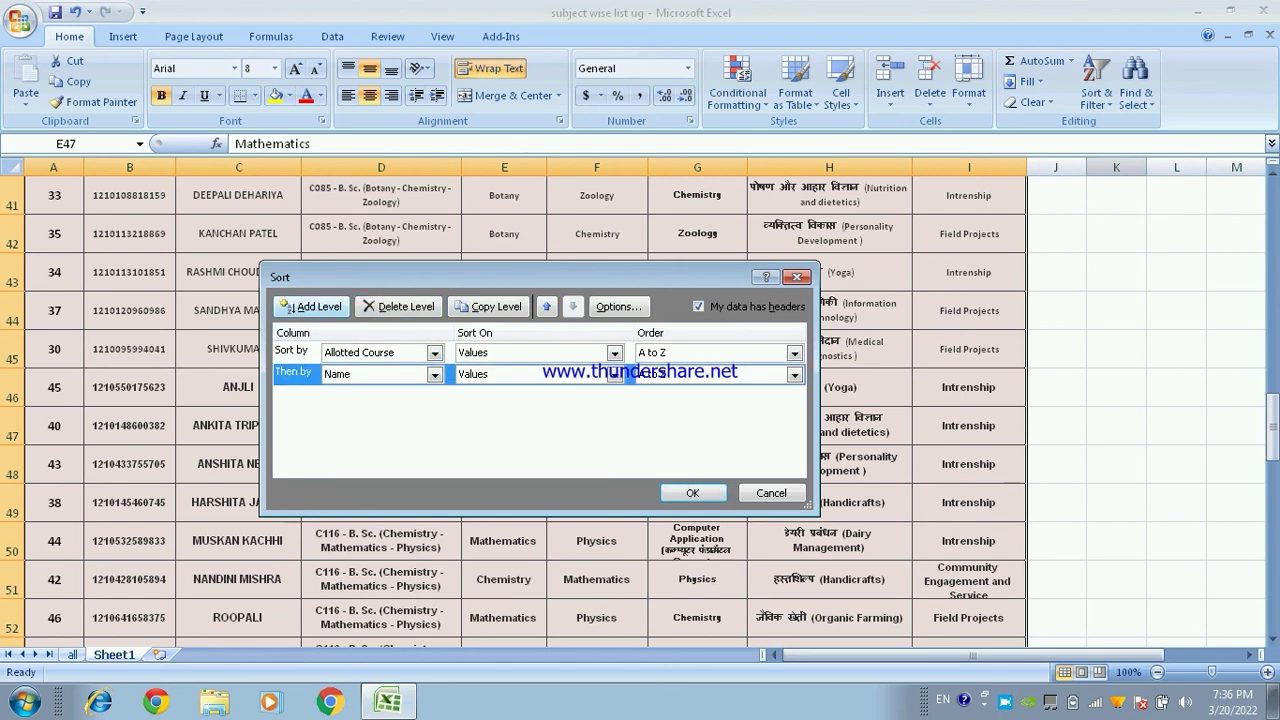
{"action": "left_click", "coordinate": [300, 306]}
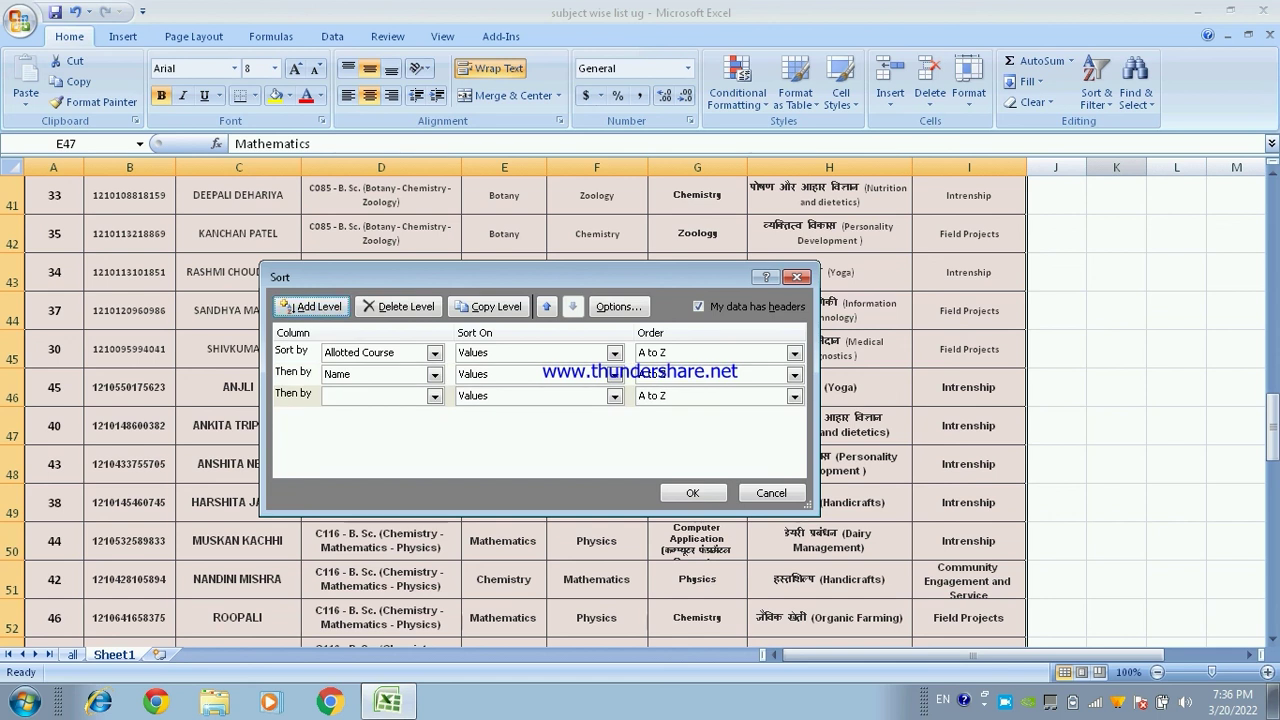
{"action": "left_click", "coordinate": [434, 396]}
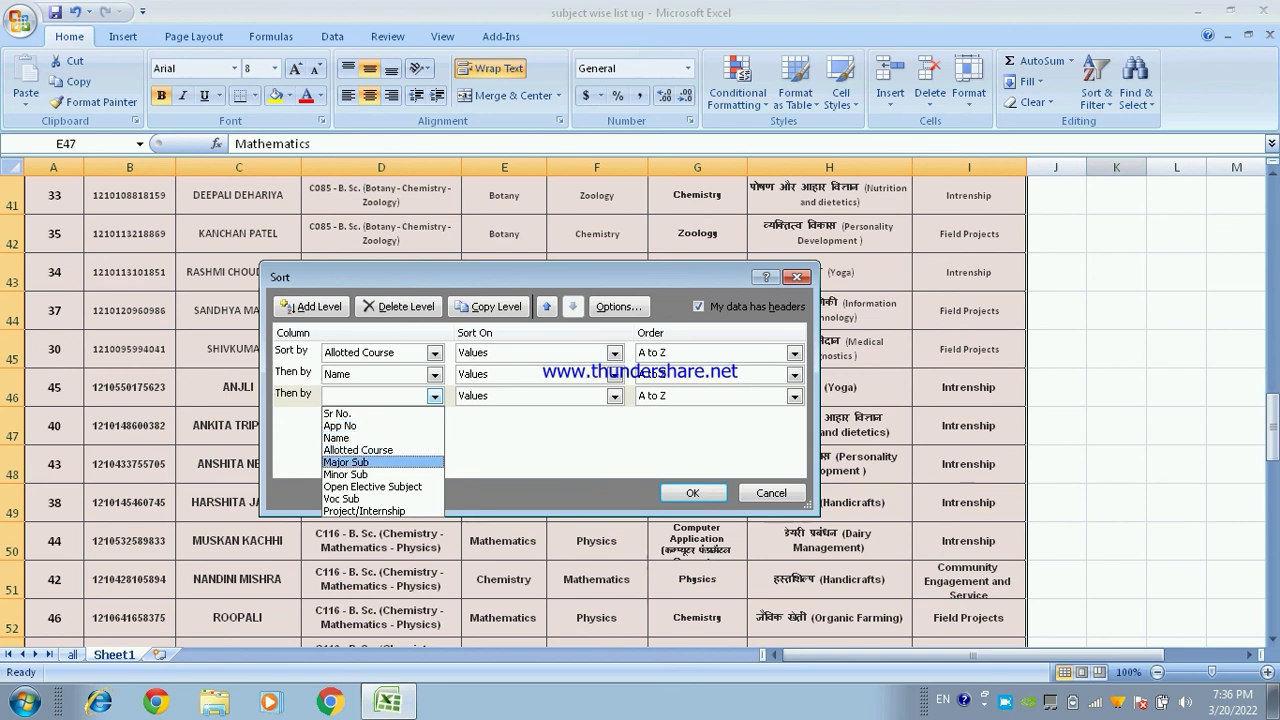
{"action": "left_click", "coordinate": [346, 462]}
Step: Sort Major Sub on cell colour with yellow on top, and apply the sort
{"action": "left_click", "coordinate": [614, 396]}
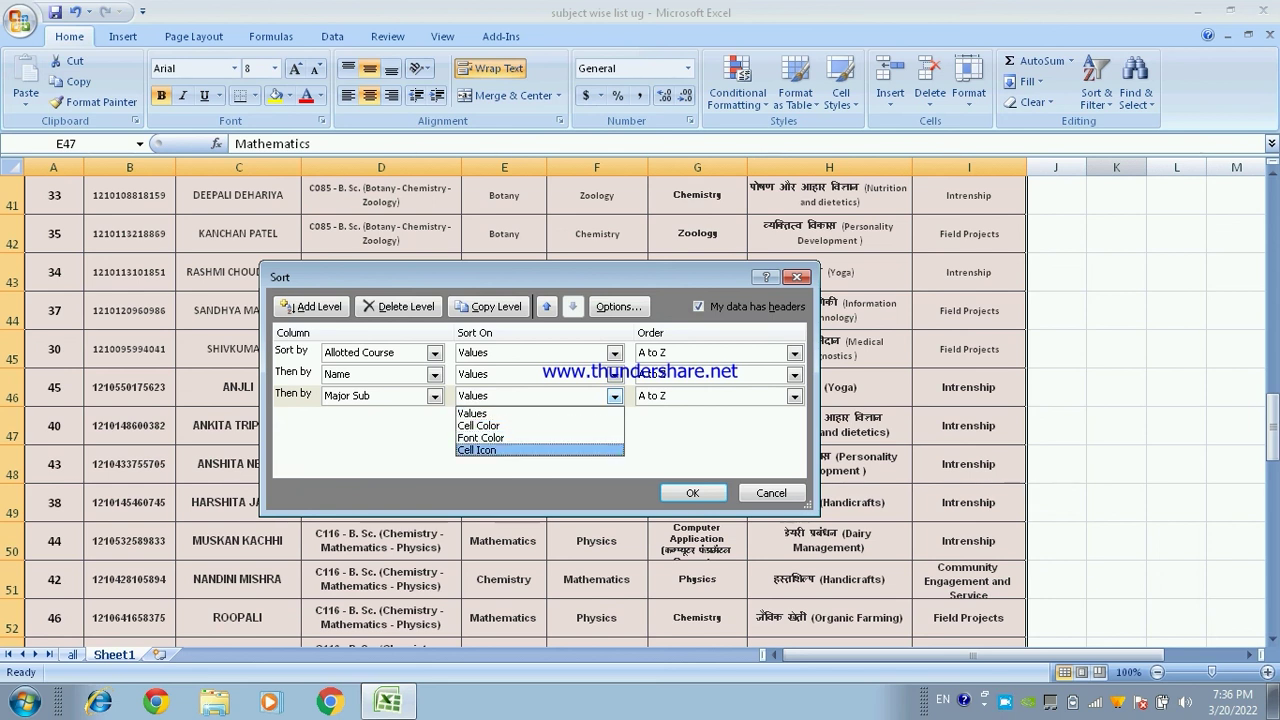
{"action": "key", "text": "Return"}
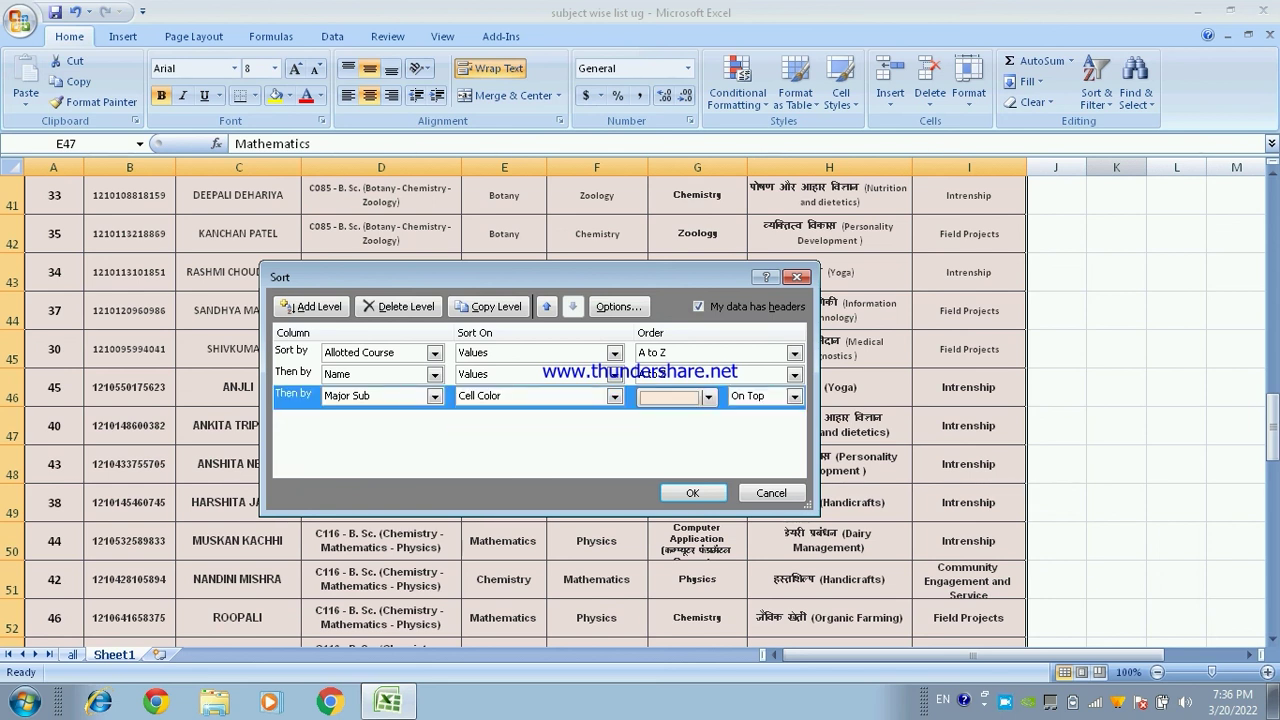
{"action": "key", "text": "alt+Down"}
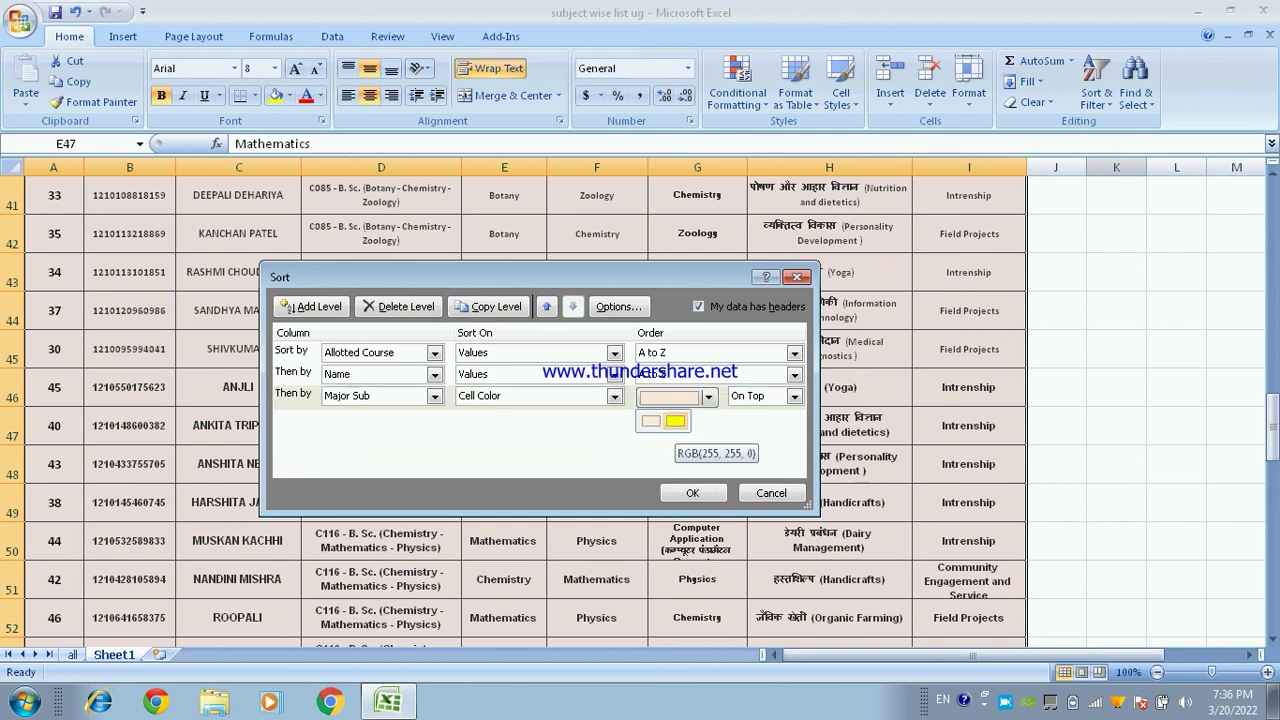
{"action": "key", "text": "Return"}
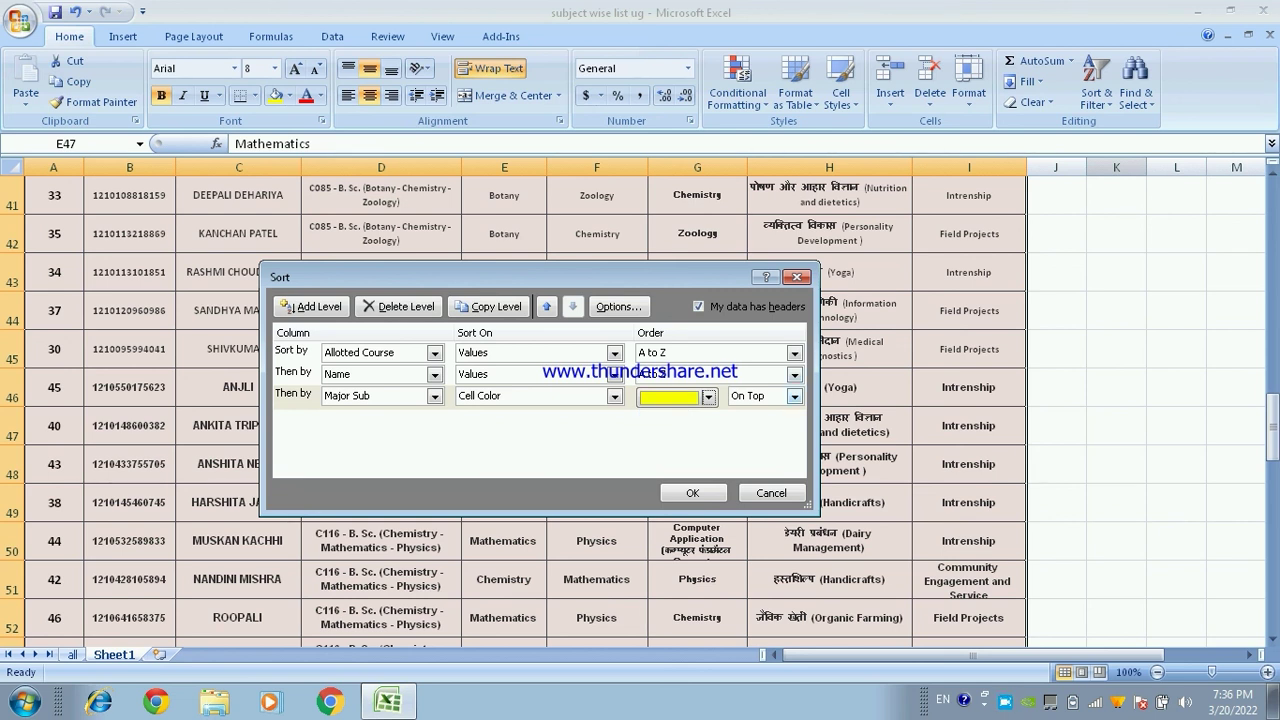
{"action": "key", "text": "alt+Down"}
{"action": "key", "text": "Return"}
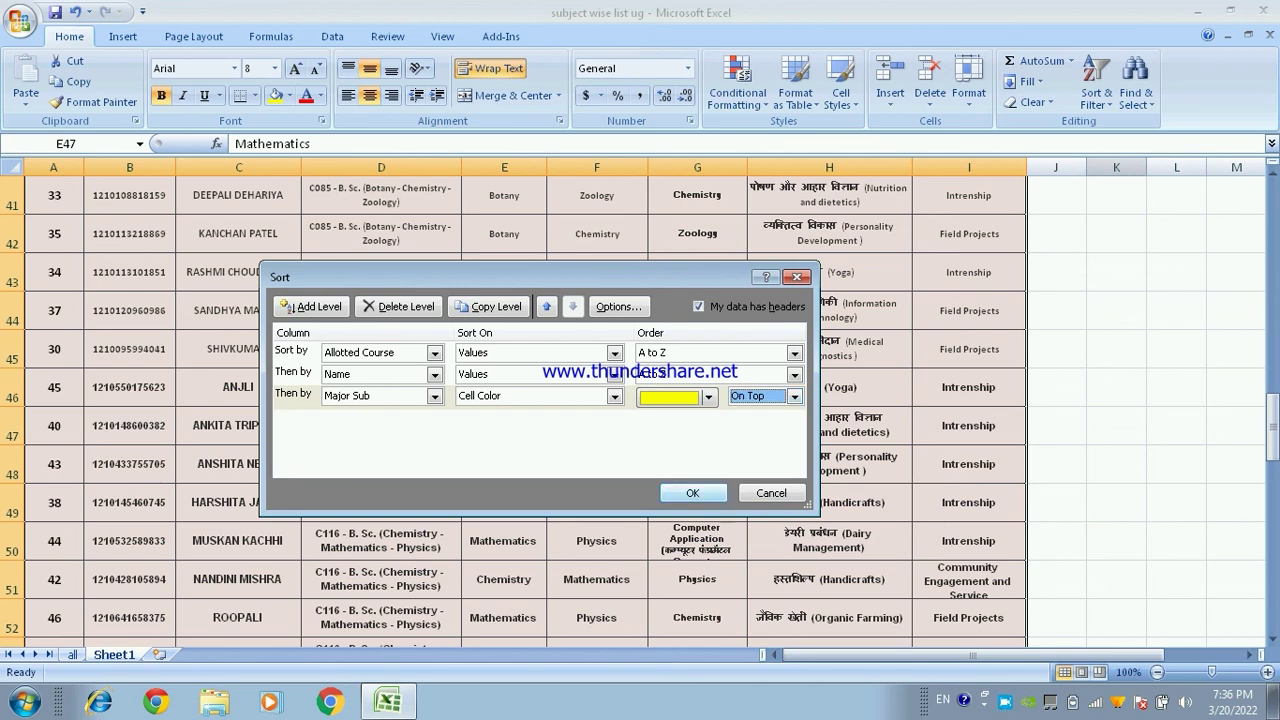
{"action": "key", "text": "Return"}
{"action": "scroll", "coordinate": [640, 400], "scroll_direction": "up", "scroll_amount": 8}
{"action": "scroll", "coordinate": [640, 400], "scroll_direction": "up", "scroll_amount": 5}
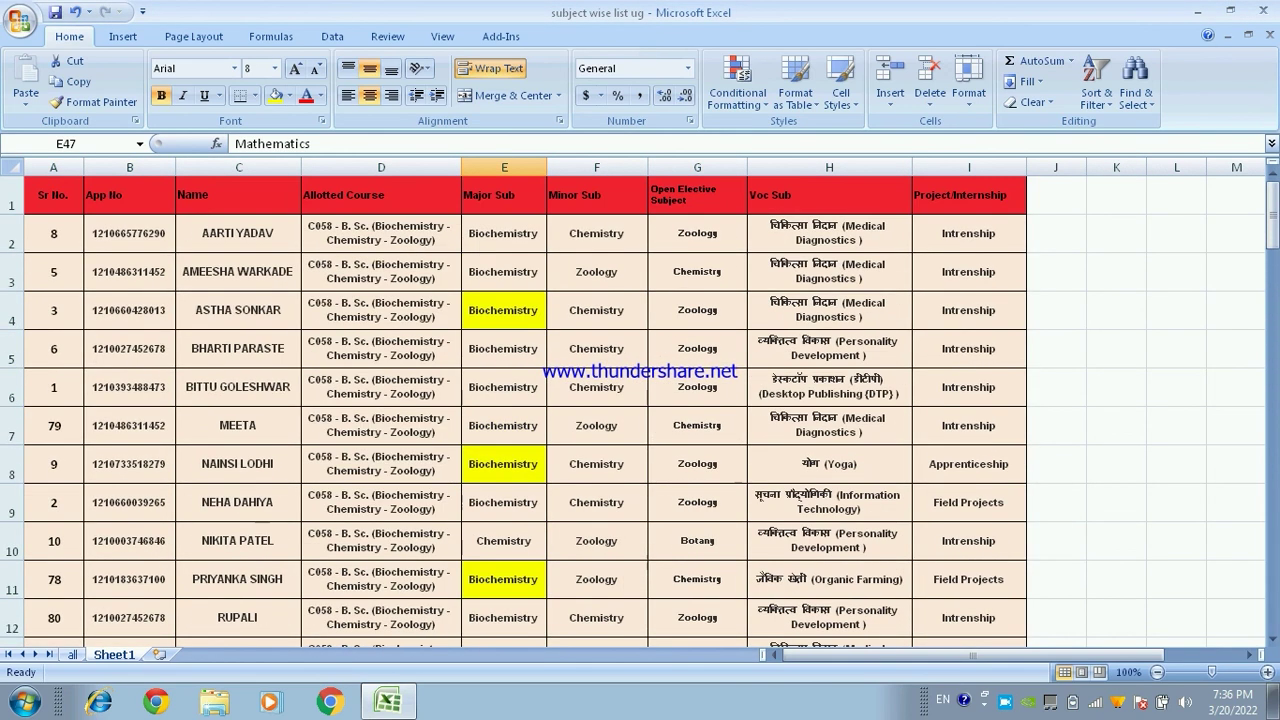
Step: Check the yellow Biochemistry cells E4, E8 and E11
{"action": "left_click", "coordinate": [503, 310]}
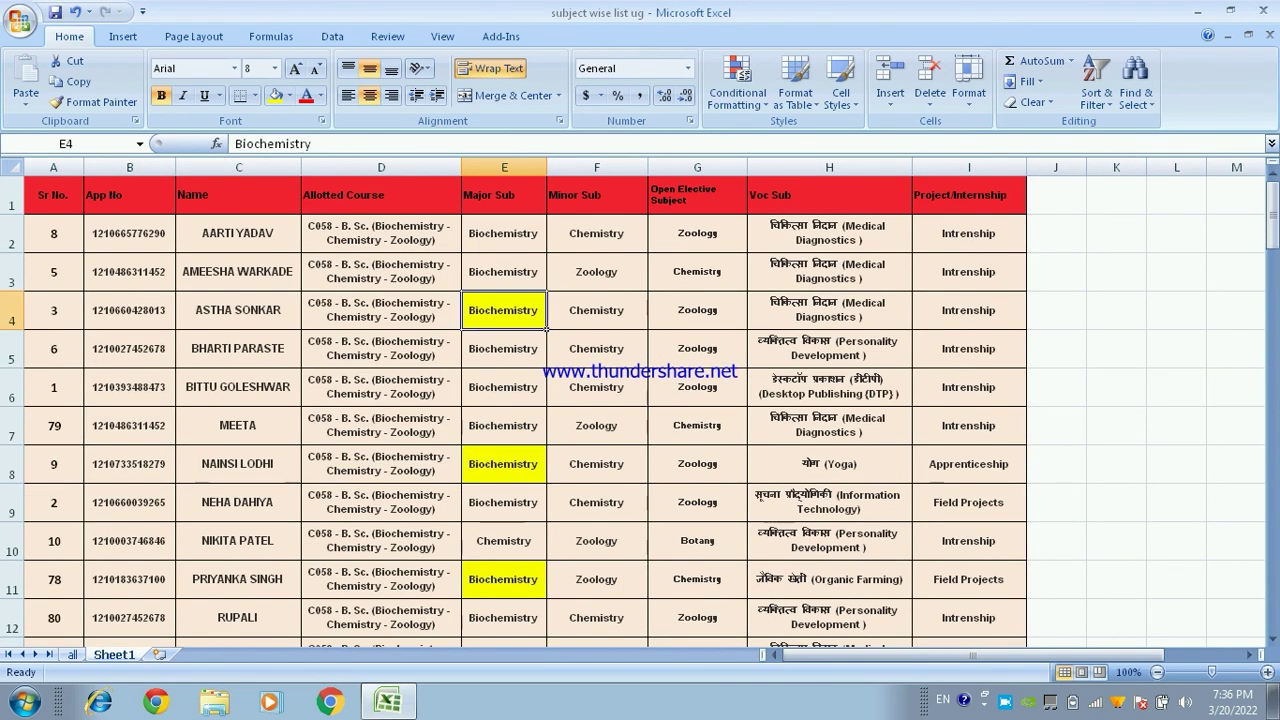
{"action": "left_click", "coordinate": [503, 464]}
{"action": "left_click", "coordinate": [503, 579]}
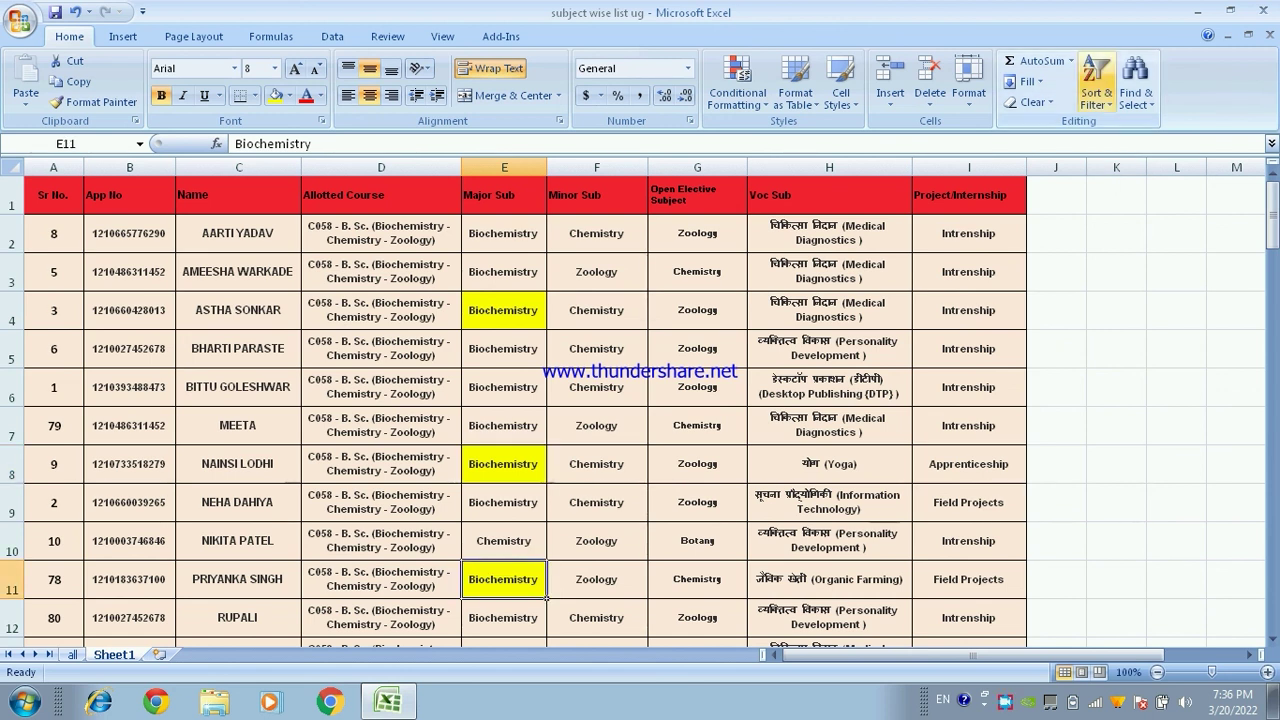
Step: Delete the Allotted Course and Name levels, leaving only the yellow-on-top colour sort
{"action": "left_click", "coordinate": [1096, 92]}
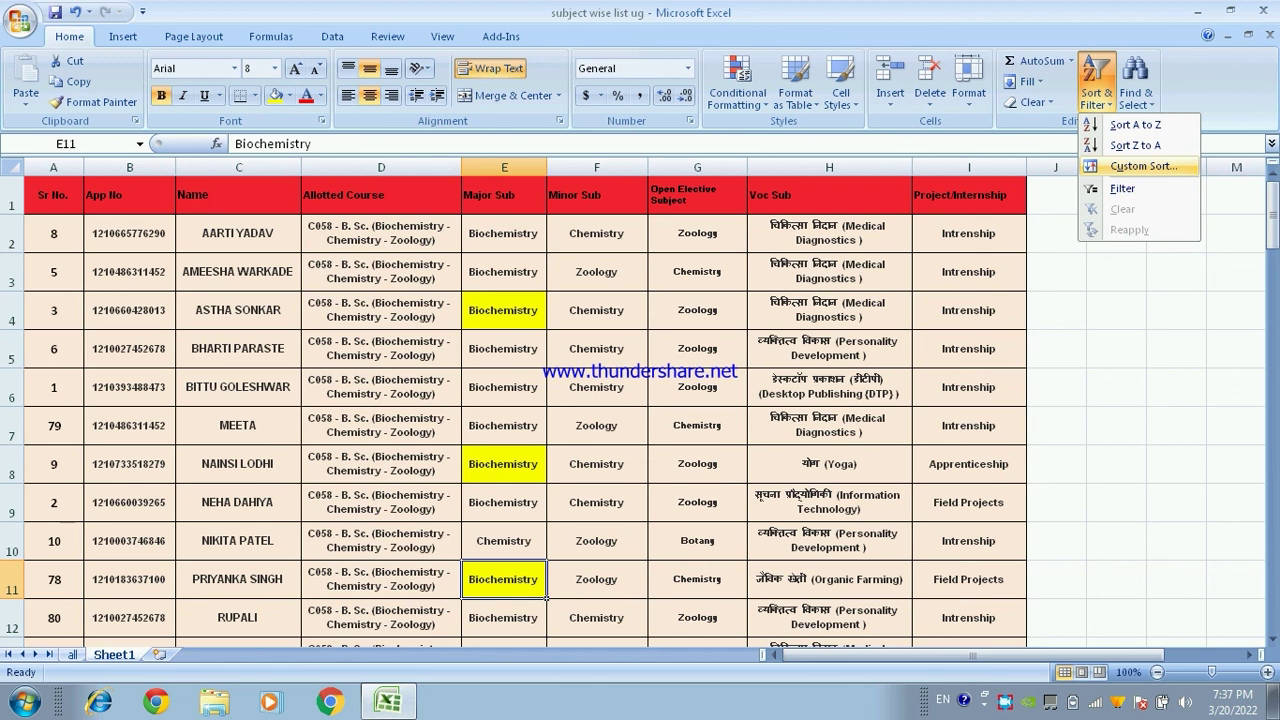
{"action": "left_click", "coordinate": [1140, 166]}
{"action": "left_click", "coordinate": [292, 351]}
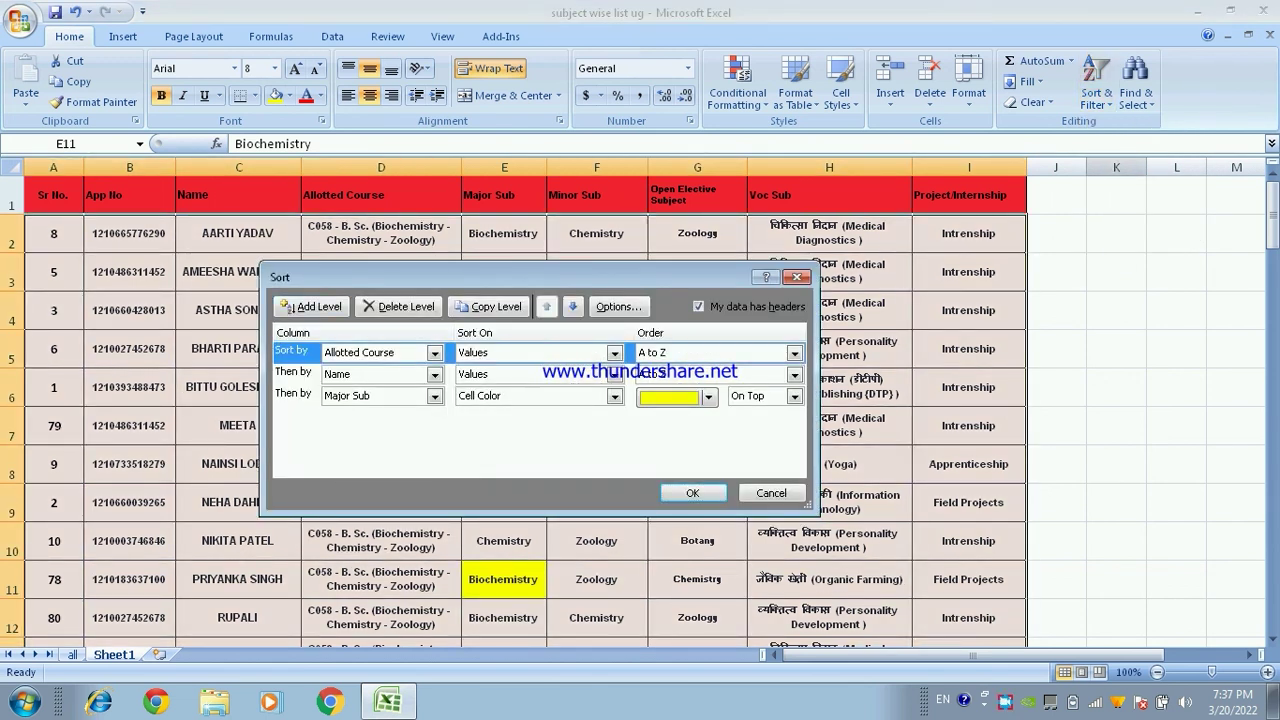
{"action": "left_click", "coordinate": [399, 306]}
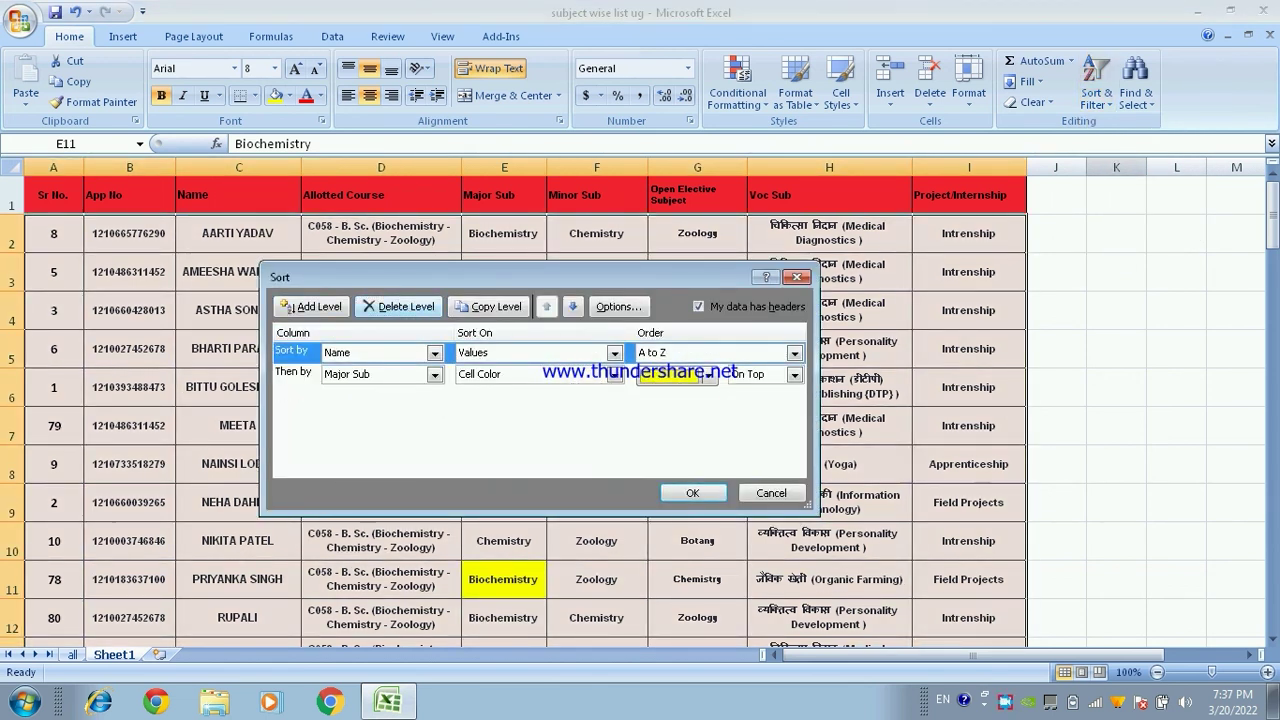
{"action": "left_click", "coordinate": [399, 306]}
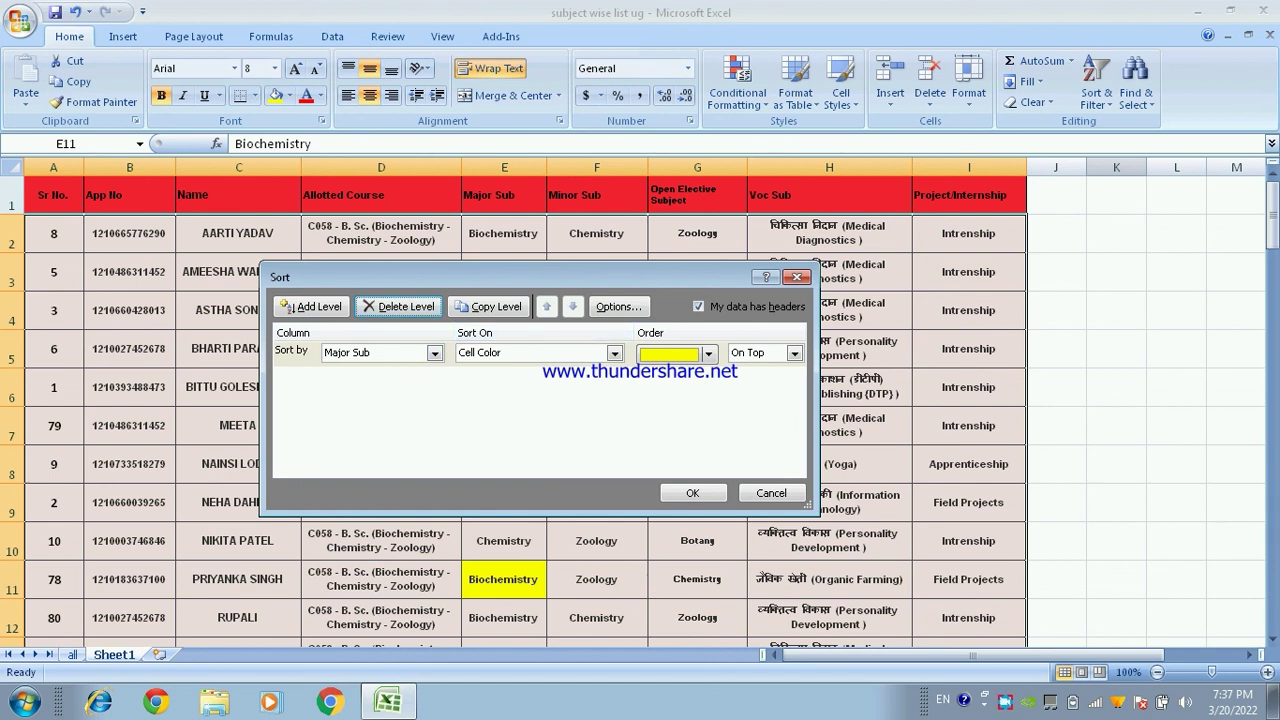
{"action": "left_click", "coordinate": [692, 493]}
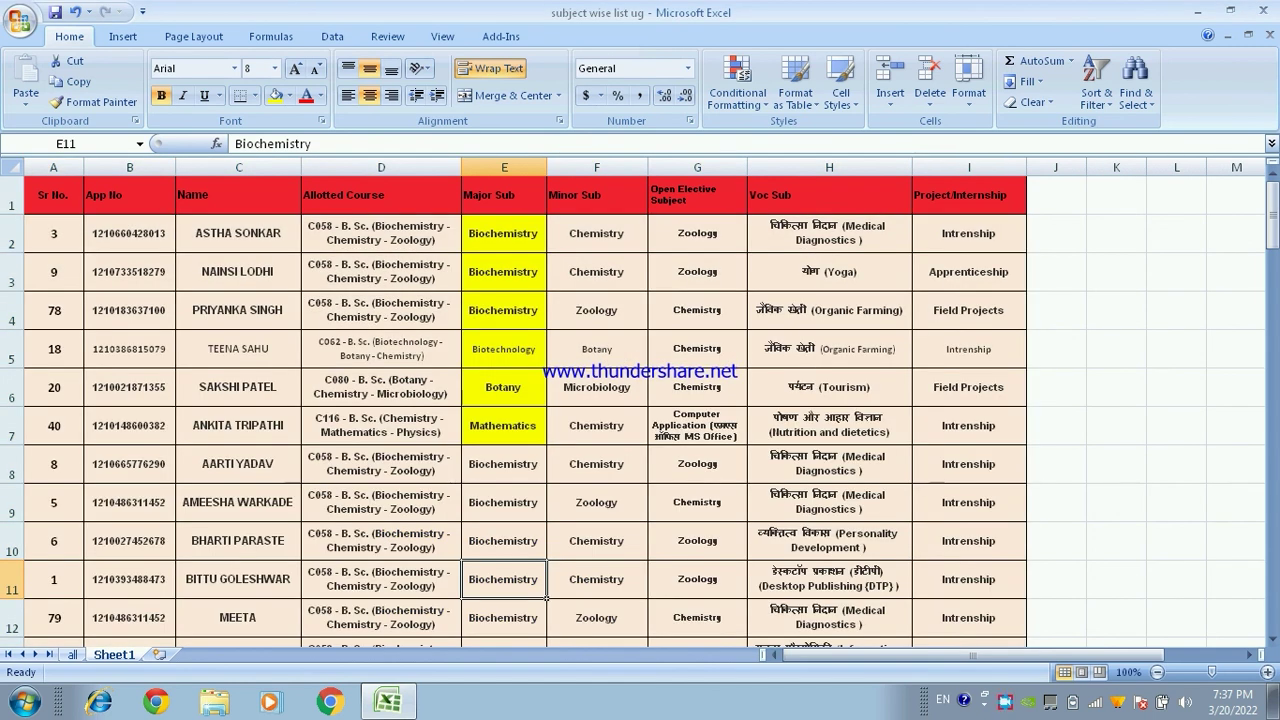
{"action": "left_click_drag", "start_coordinate": [503, 233], "coordinate": [503, 425]}
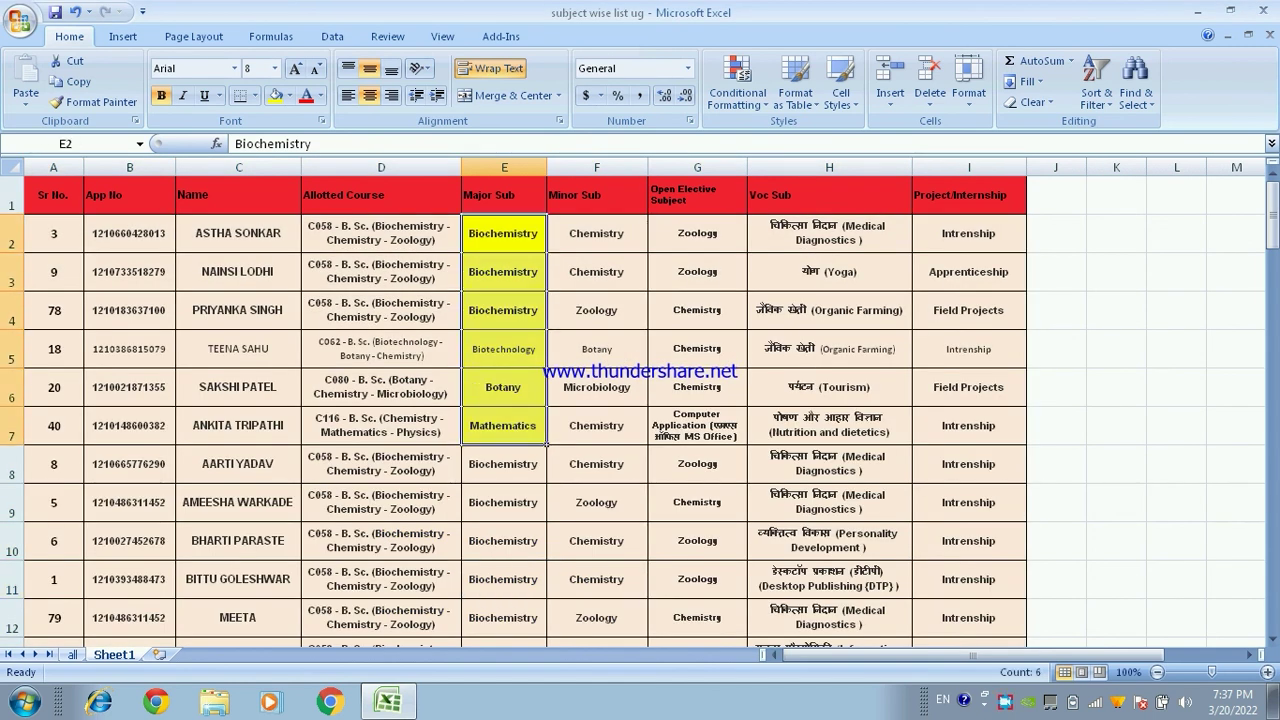
{"action": "left_click", "coordinate": [596, 464]}
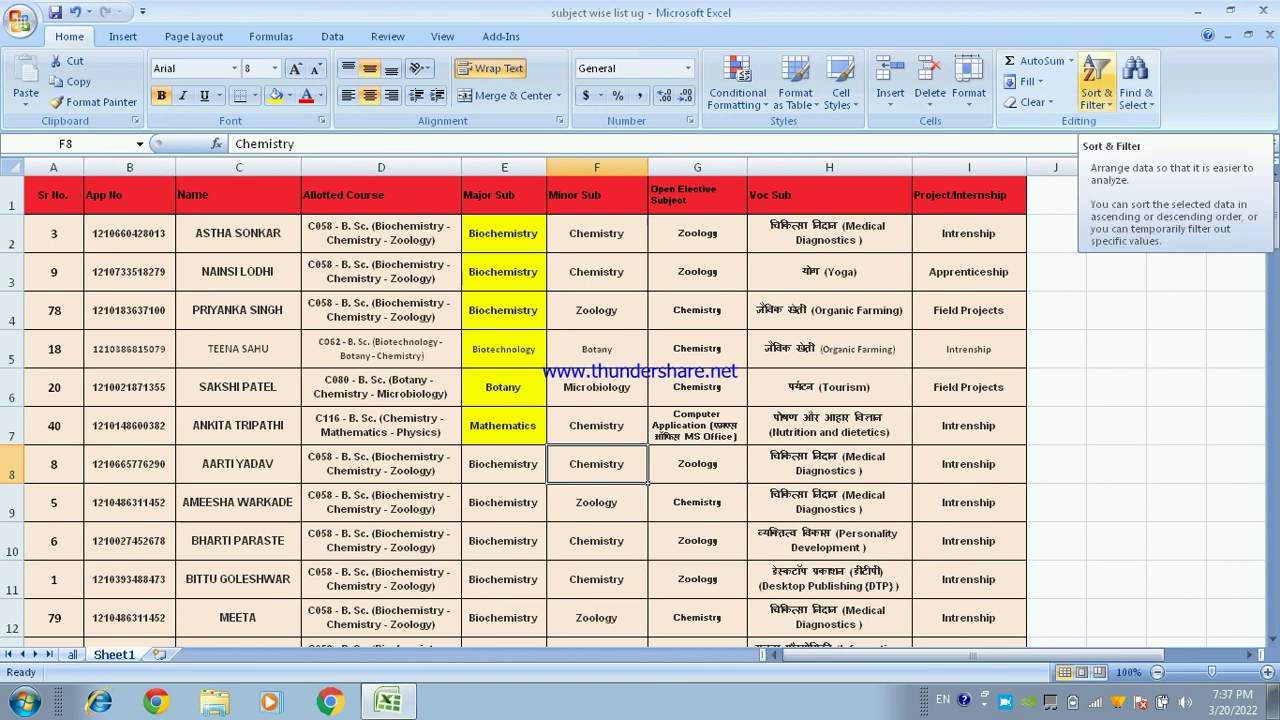
Step: Turn on Filter from the Sort & Filter menu for the header row
{"action": "left_click", "coordinate": [1096, 92]}
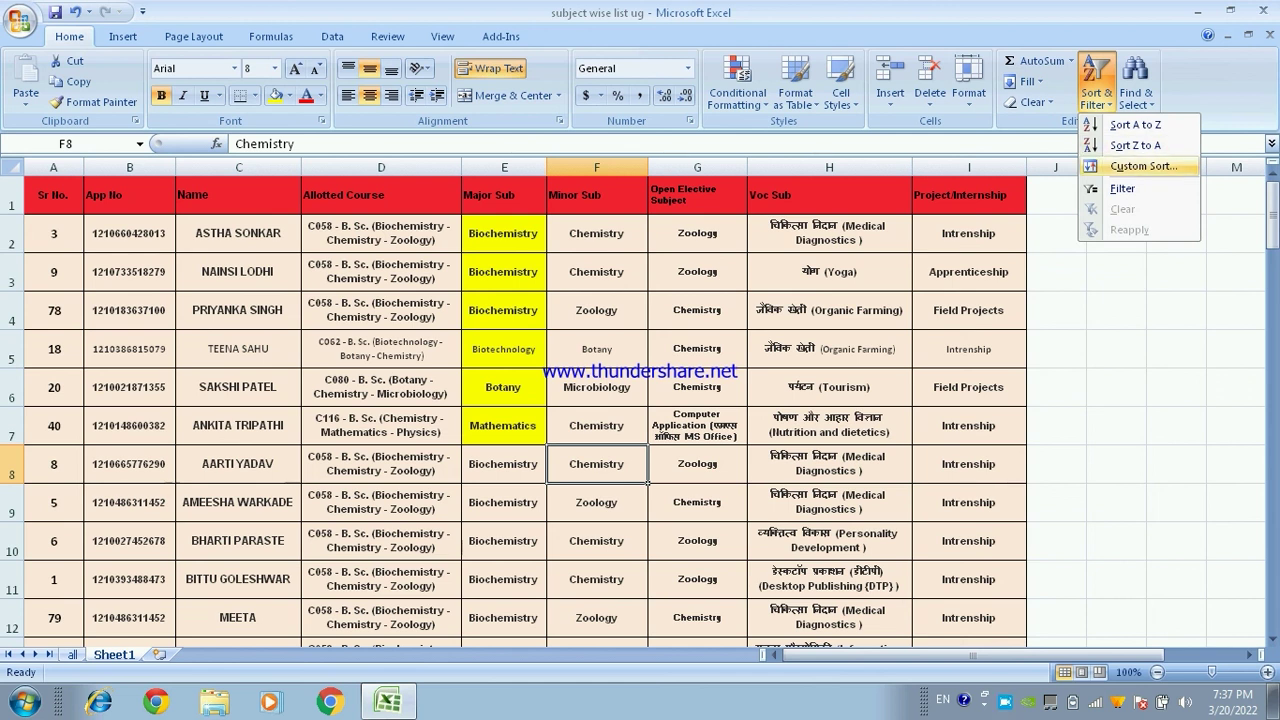
{"action": "left_click", "coordinate": [1096, 92]}
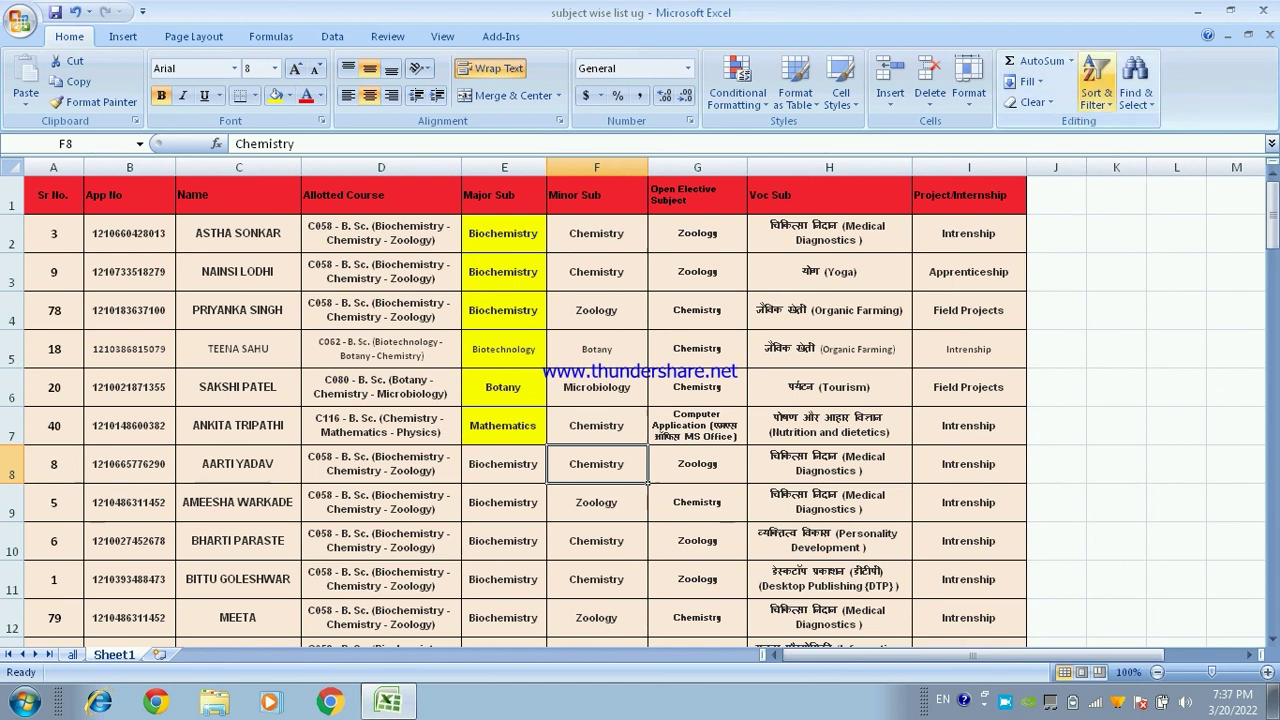
{"action": "left_click", "coordinate": [1096, 92]}
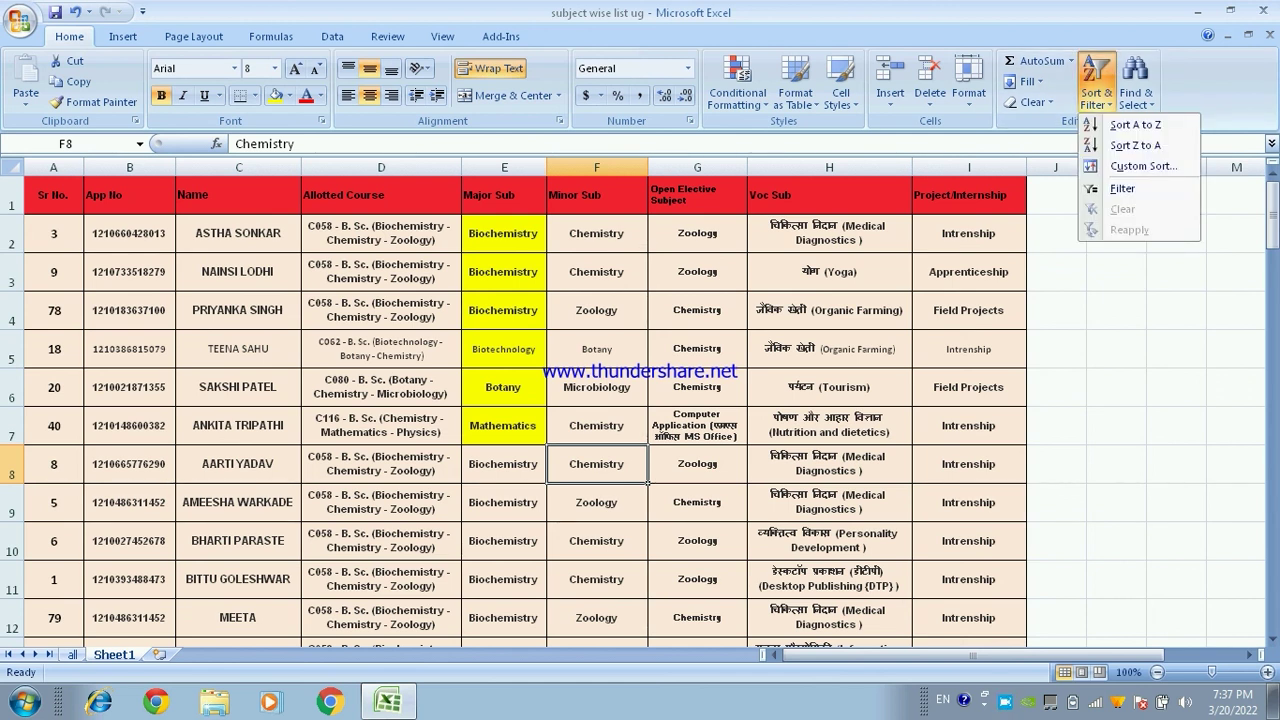
{"action": "left_click", "coordinate": [1122, 188]}
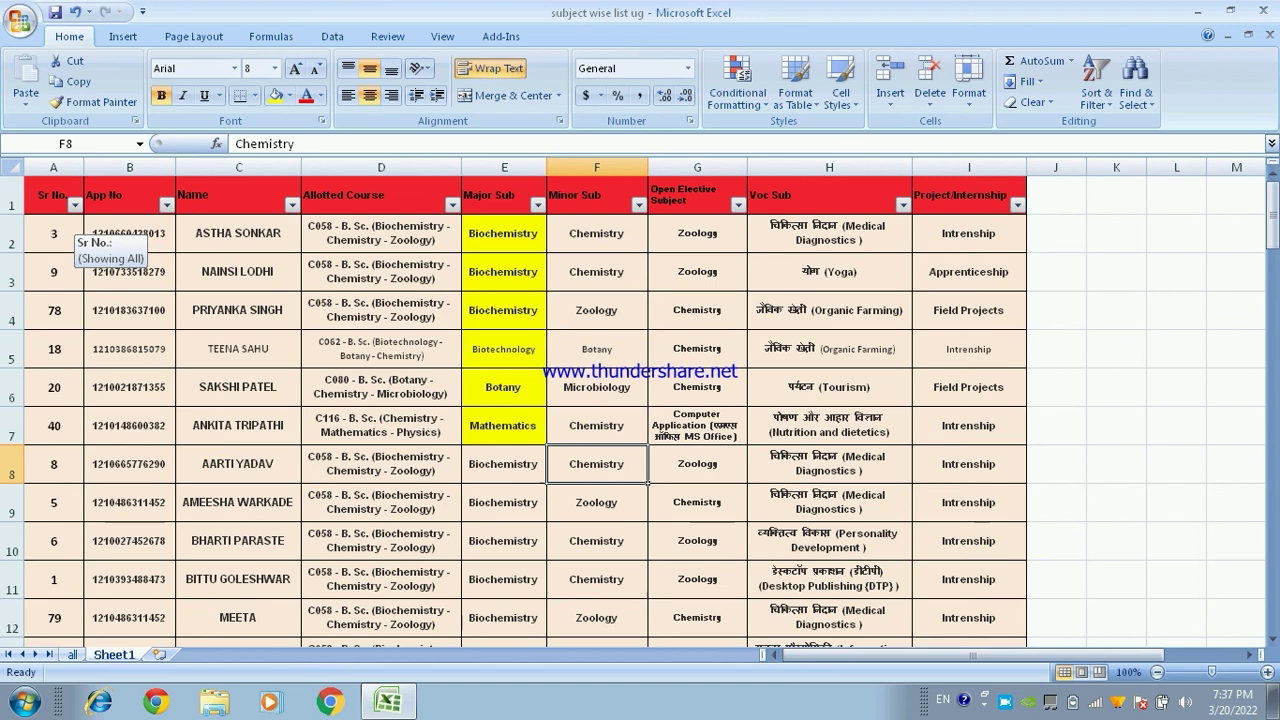
Step: Open and close the Allotted Course and Major Sub filter dropdowns without changes
{"action": "key", "text": "ctrl+Home"}
{"action": "key", "text": "Right"}
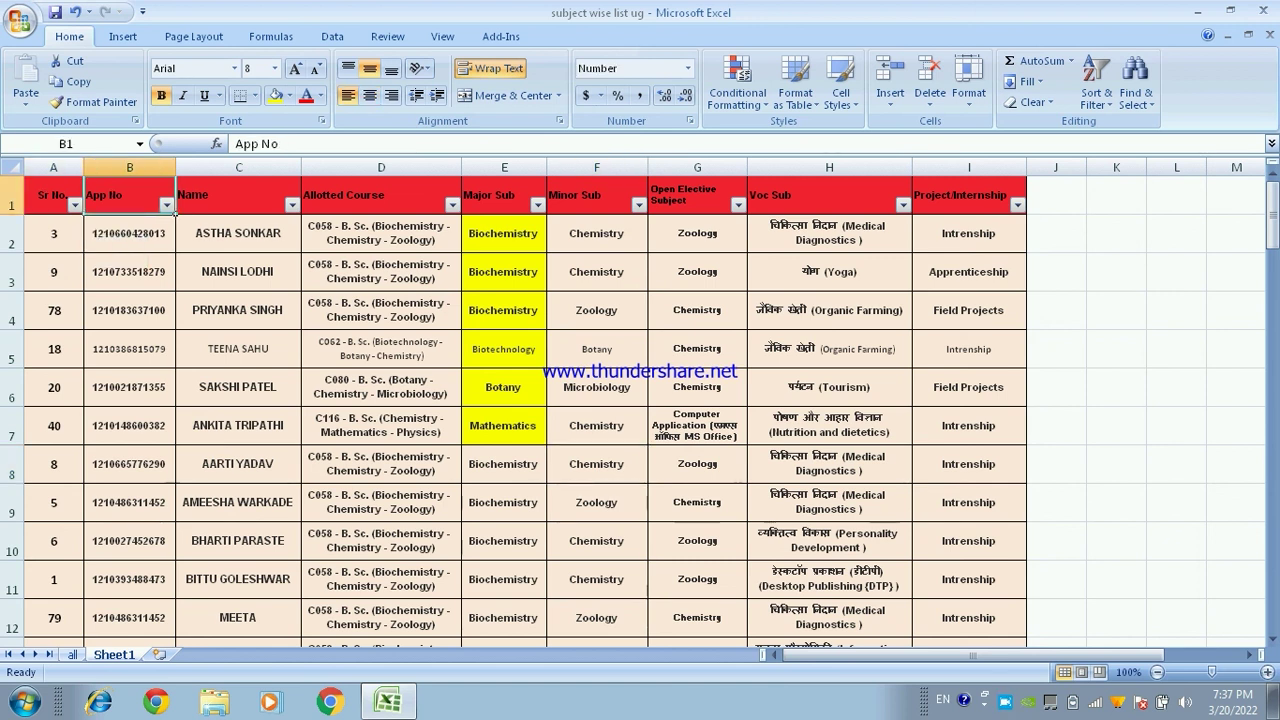
{"action": "key", "text": "Right"}
{"action": "key", "text": "Right"}
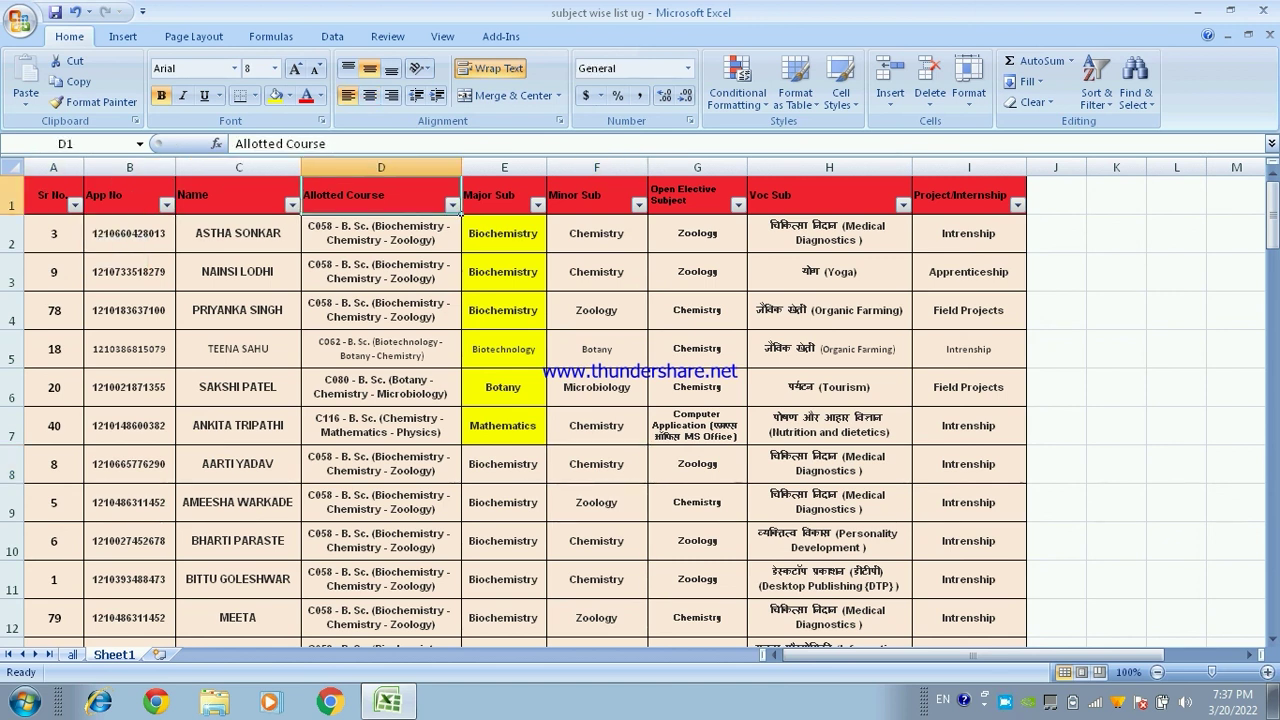
{"action": "left_click", "coordinate": [452, 205]}
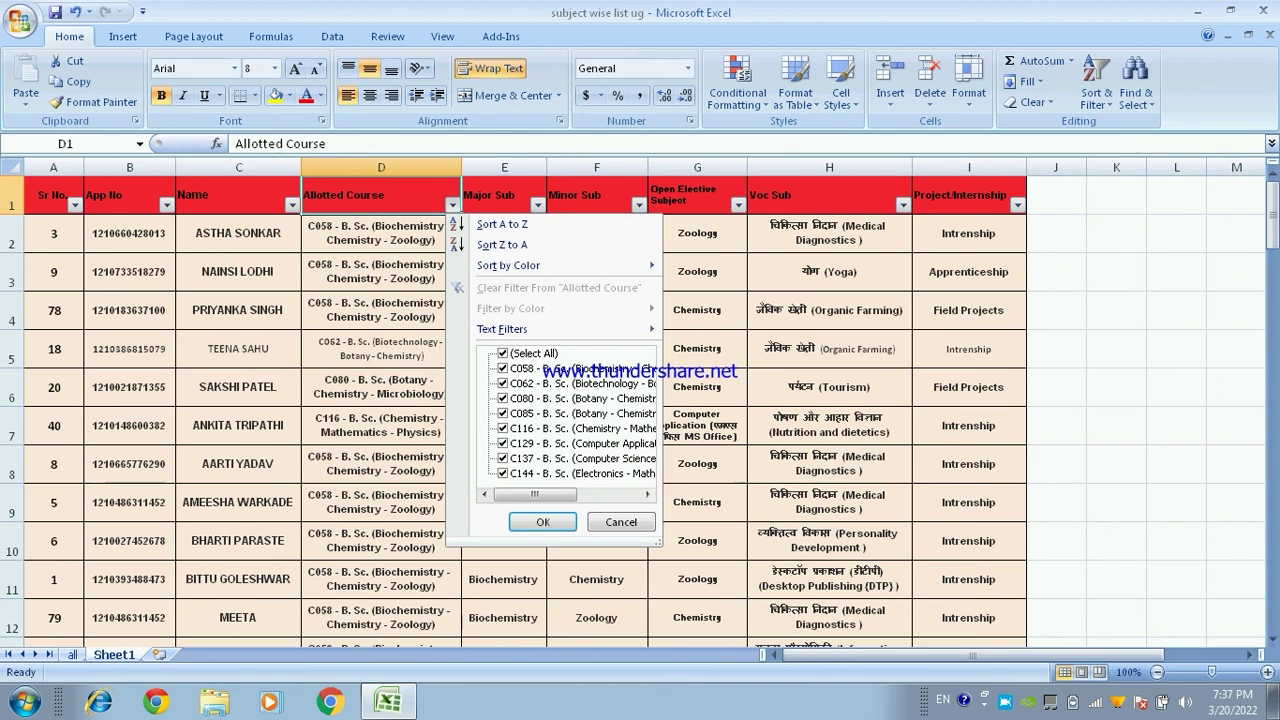
{"action": "left_click", "coordinate": [537, 205]}
{"action": "left_click", "coordinate": [537, 205]}
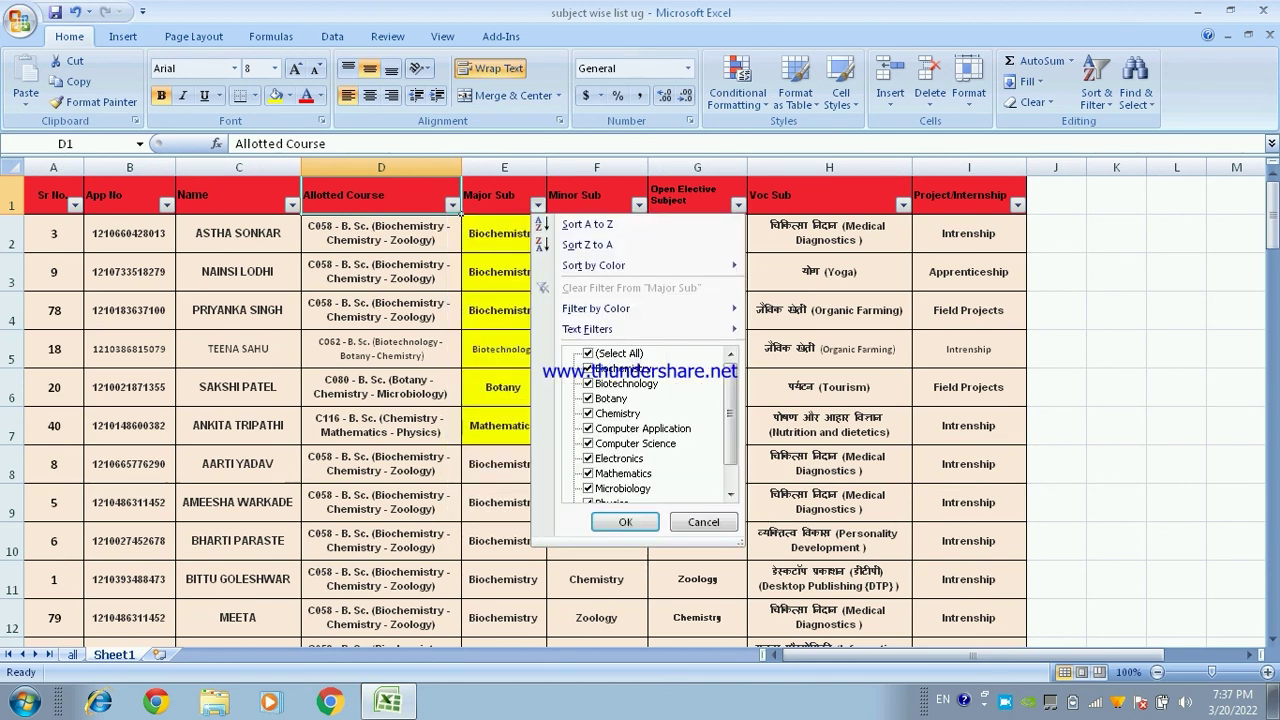
{"action": "key", "text": "Escape"}
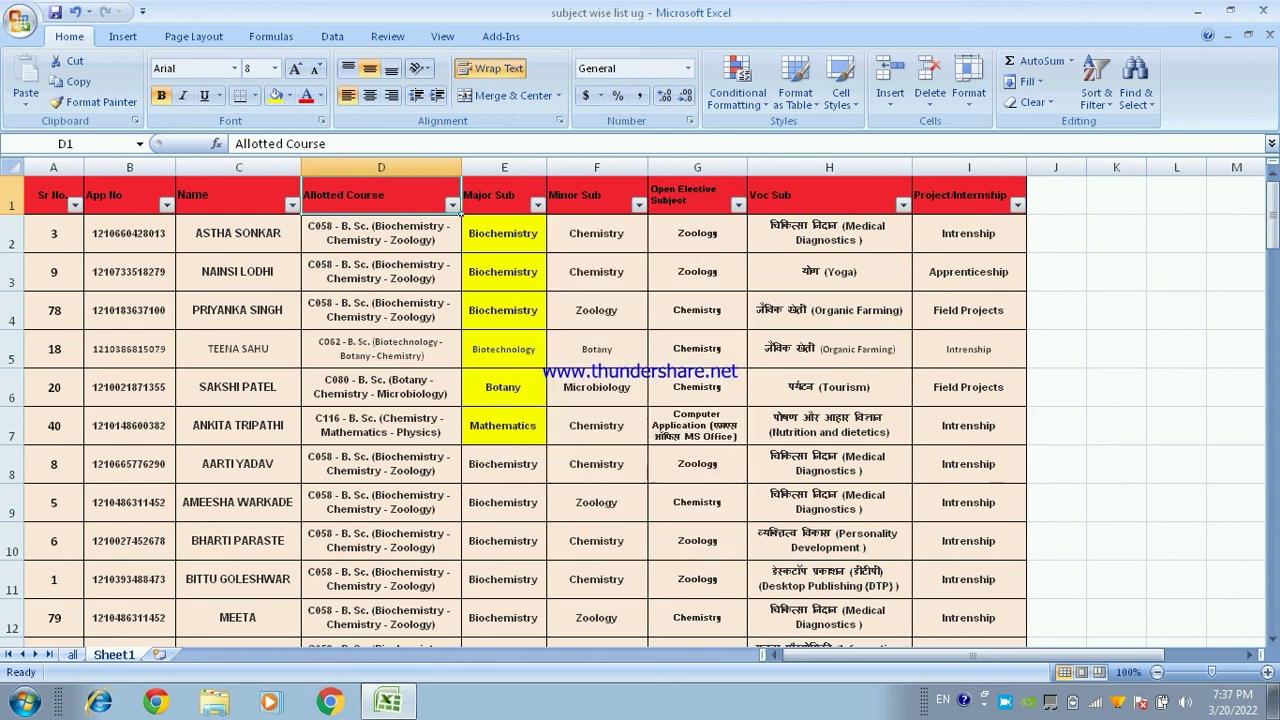
Step: Look through the App No and Name filter lists, then reopen the Allotted Course list
{"action": "left_click", "coordinate": [166, 205]}
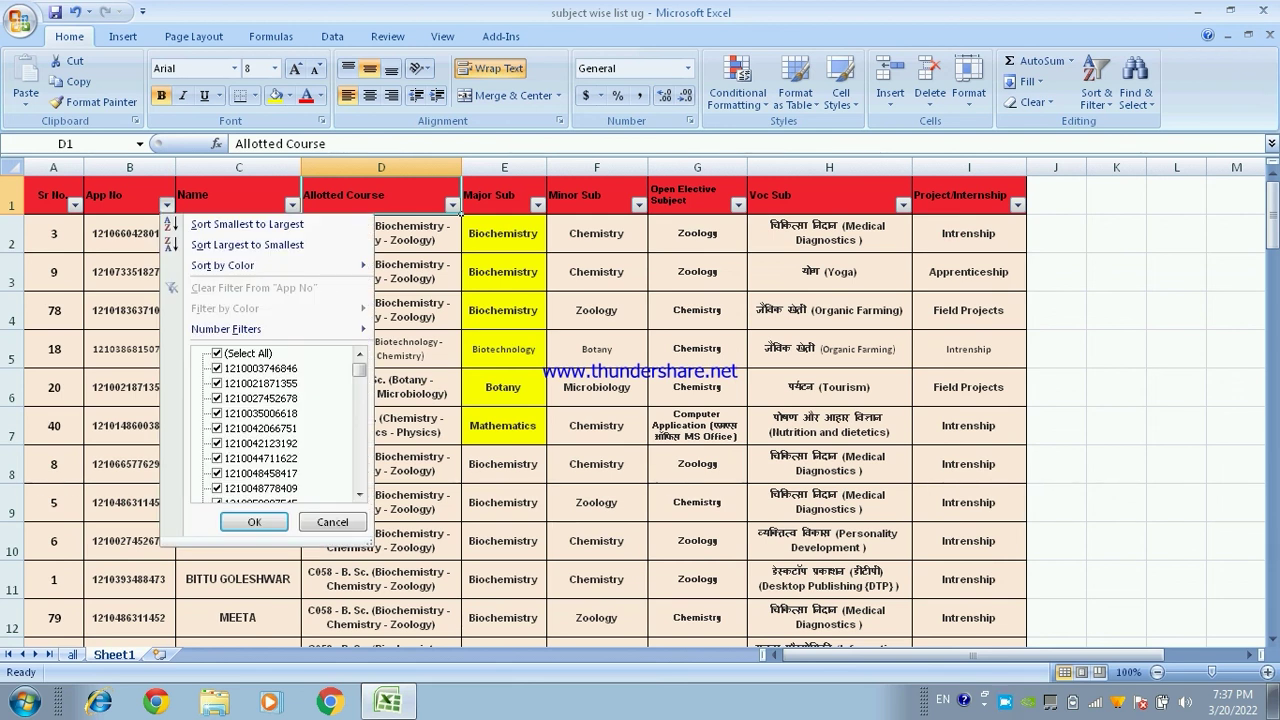
{"action": "mouse_move", "coordinate": [290, 329]}
{"action": "left_click", "coordinate": [292, 205]}
{"action": "left_click", "coordinate": [292, 205]}
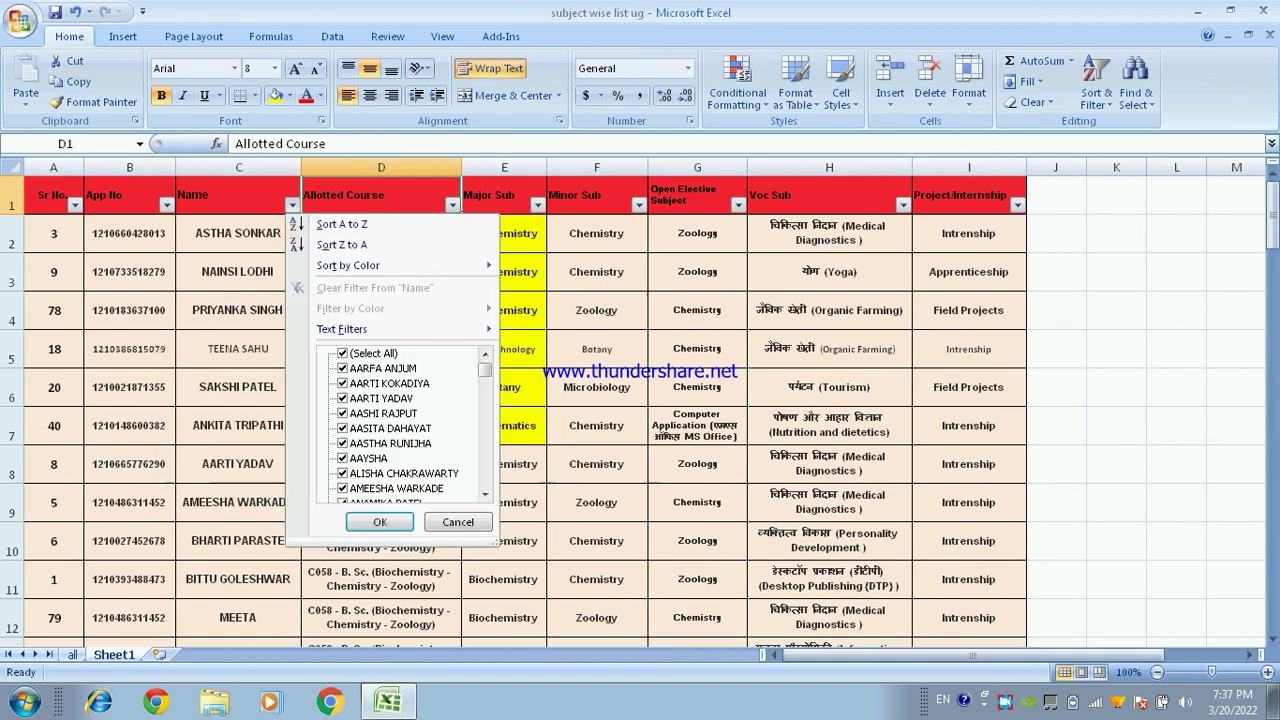
{"action": "mouse_move", "coordinate": [350, 329]}
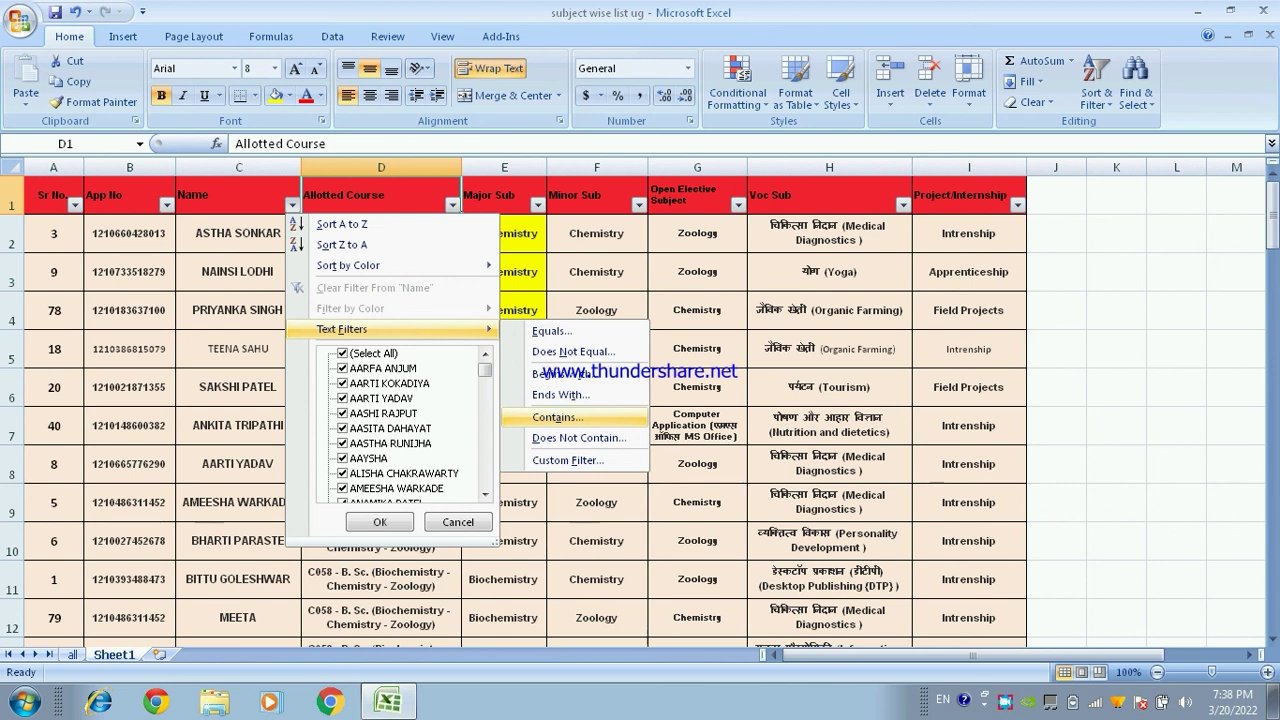
{"action": "left_click", "coordinate": [455, 207]}
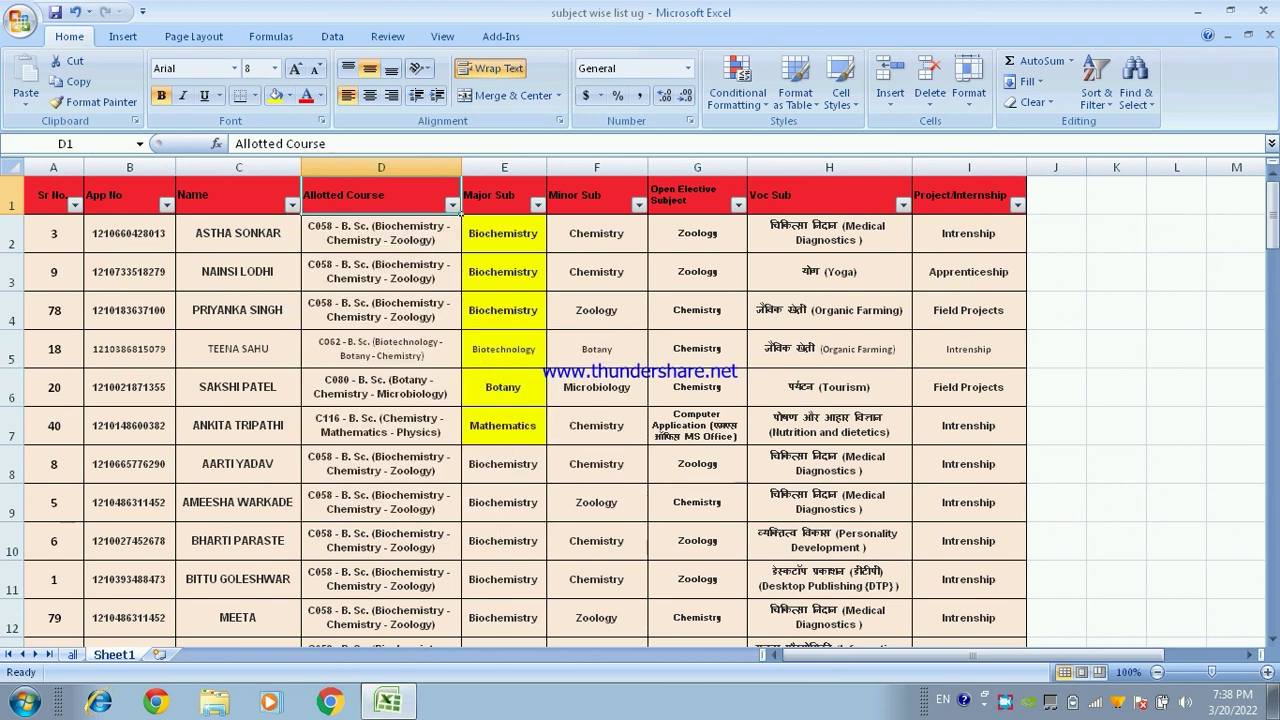
{"action": "left_click", "coordinate": [453, 206]}
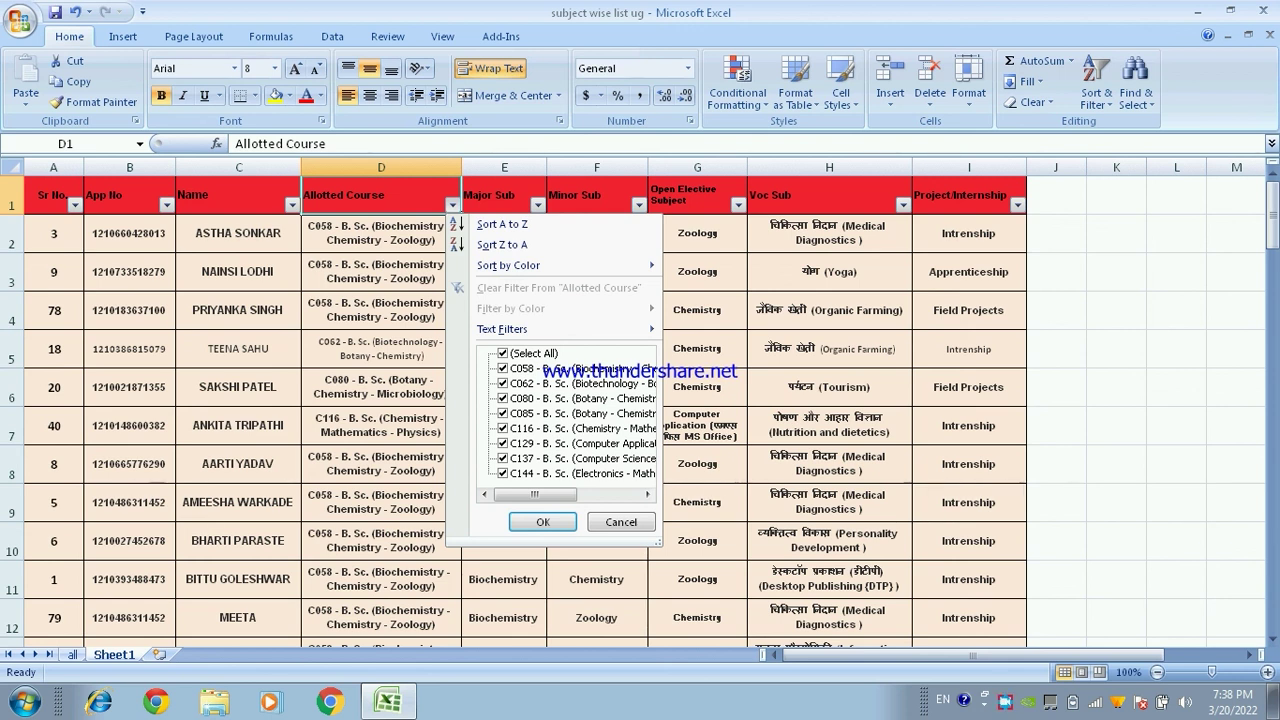
Step: Filter Allotted Course to only C144 - B. Sc. (Electronics - Mathematics - Physics)
{"action": "left_click", "coordinate": [503, 353]}
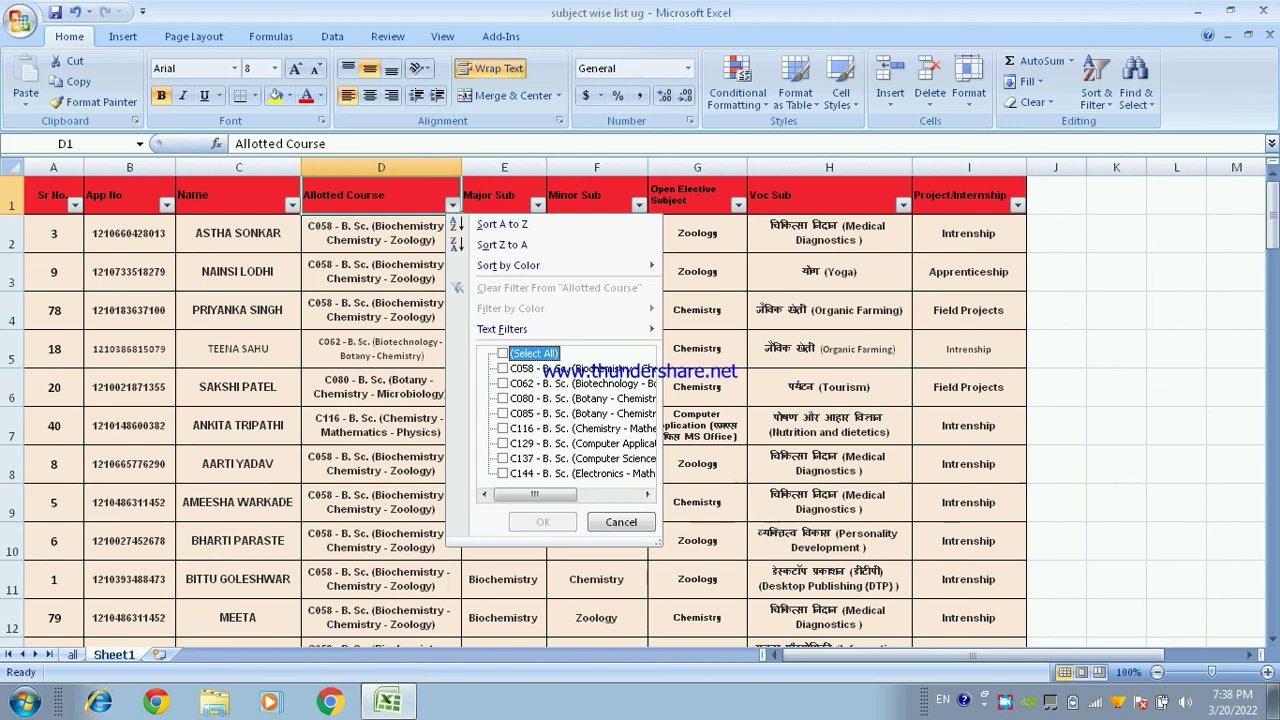
{"action": "left_click", "coordinate": [503, 473]}
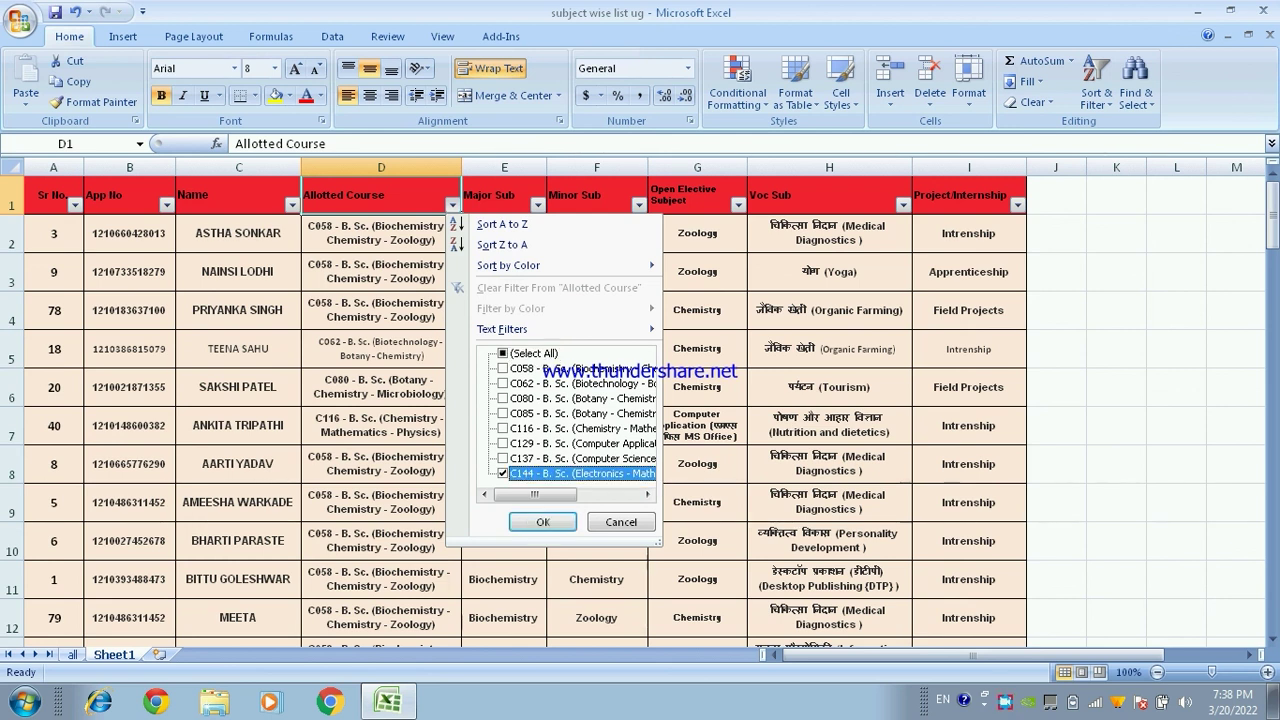
{"action": "left_click", "coordinate": [542, 521]}
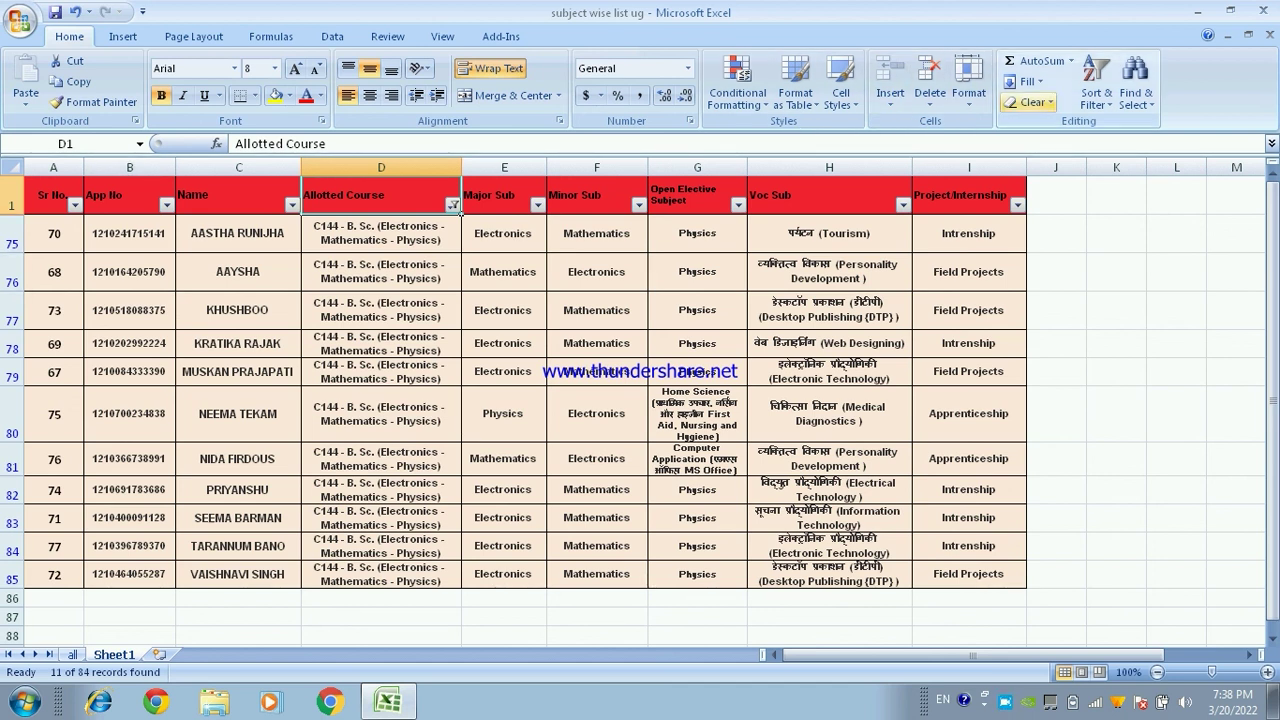
{"action": "left_click", "coordinate": [1096, 90]}
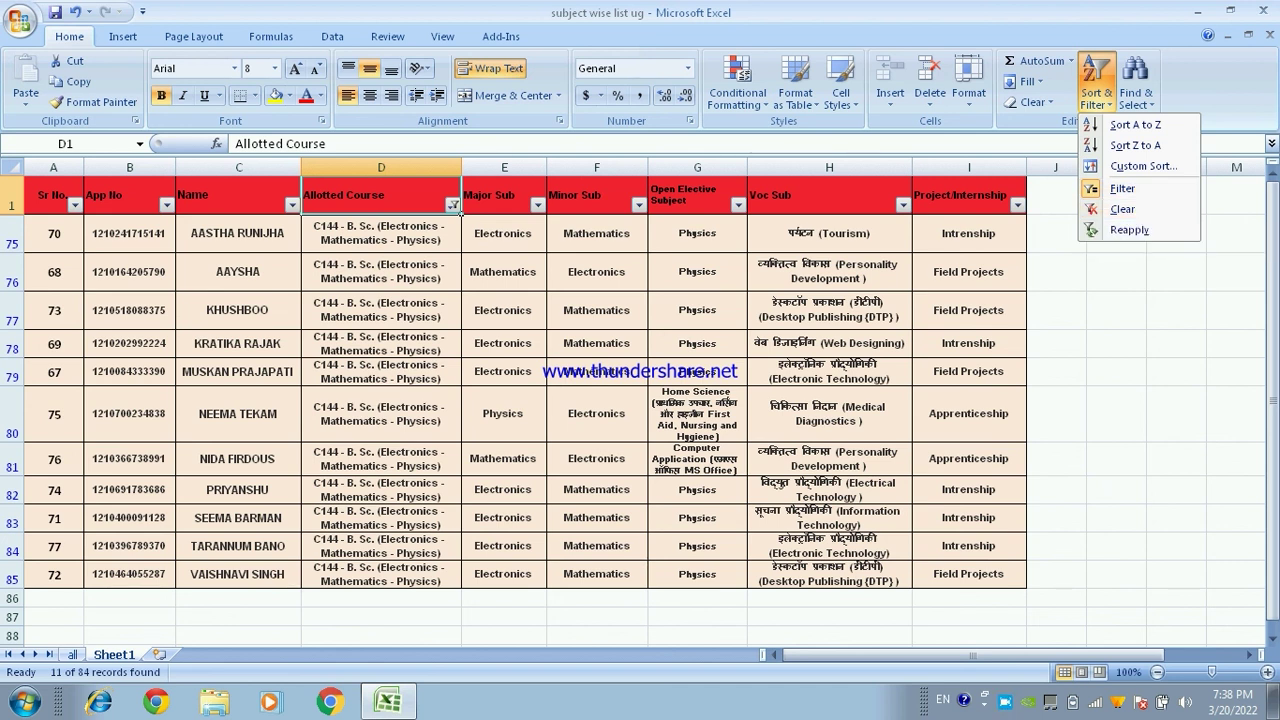
Step: Clear the Allotted Course filter so all rows show
{"action": "key", "text": "Escape"}
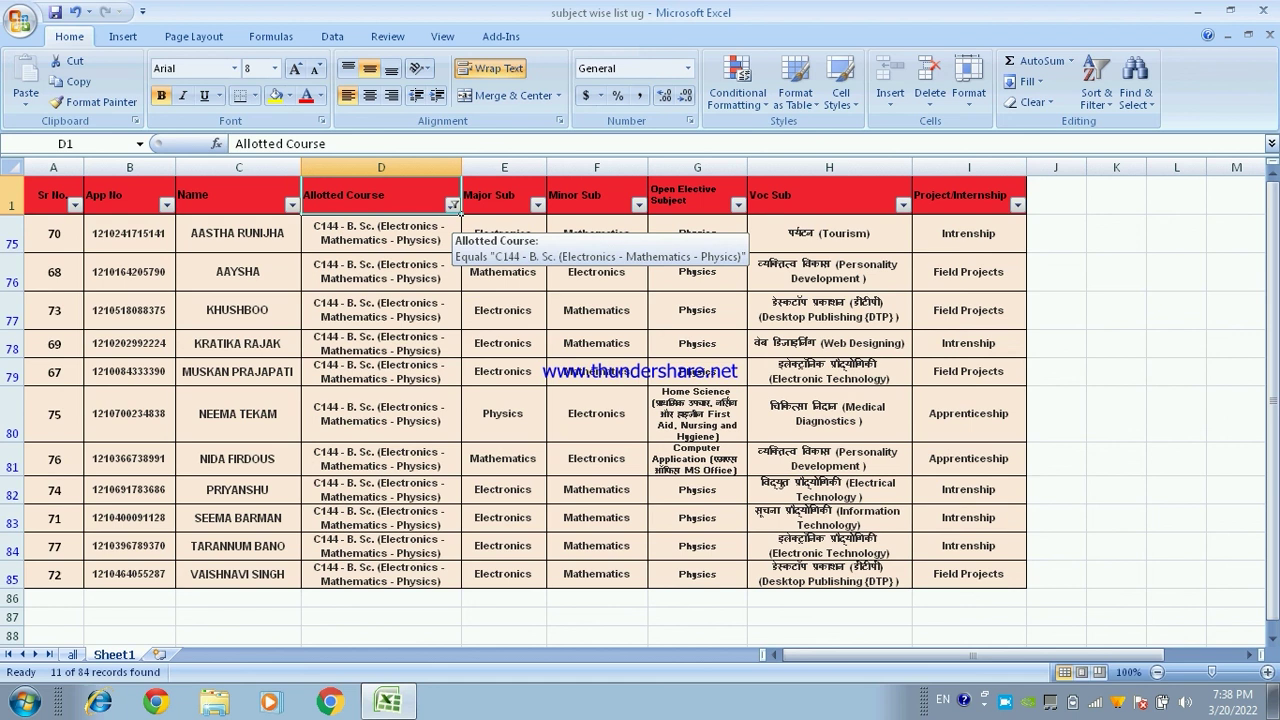
{"action": "left_click", "coordinate": [453, 205]}
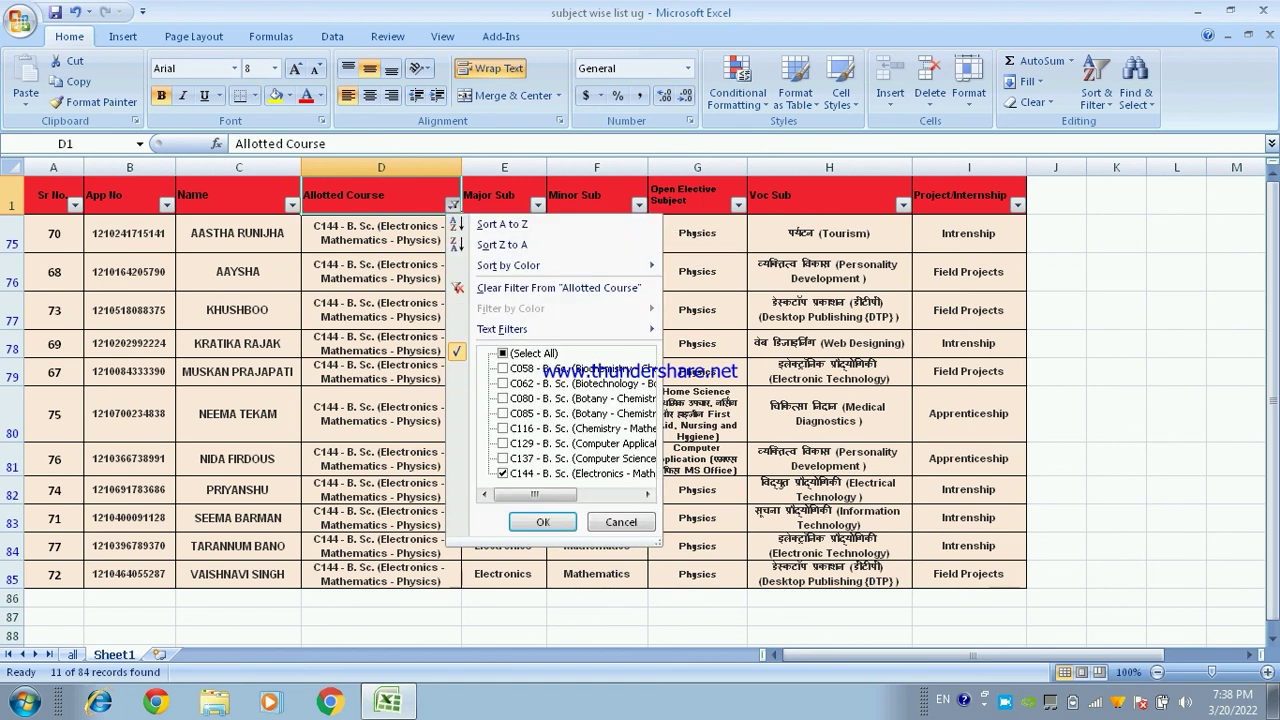
{"action": "left_click", "coordinate": [540, 288]}
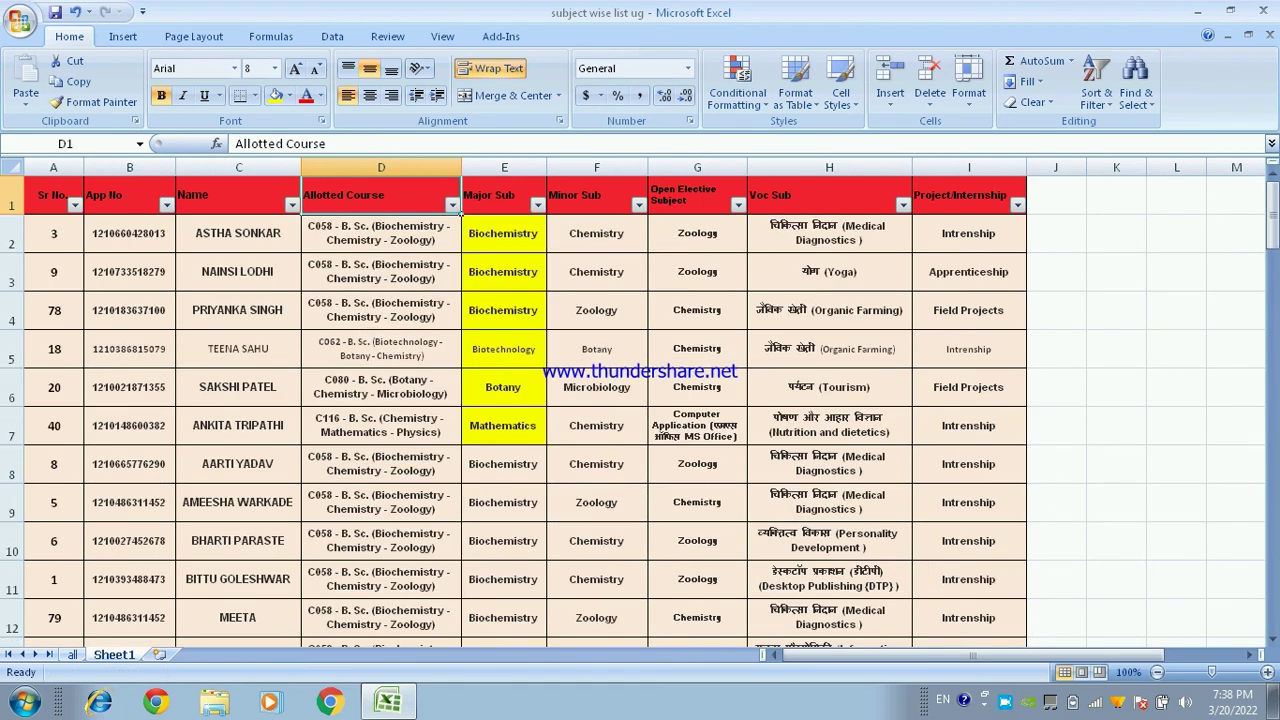
Step: Filter Allotted Course to C129 and C137, review the rows, then clear the filter again
{"action": "left_click", "coordinate": [453, 205]}
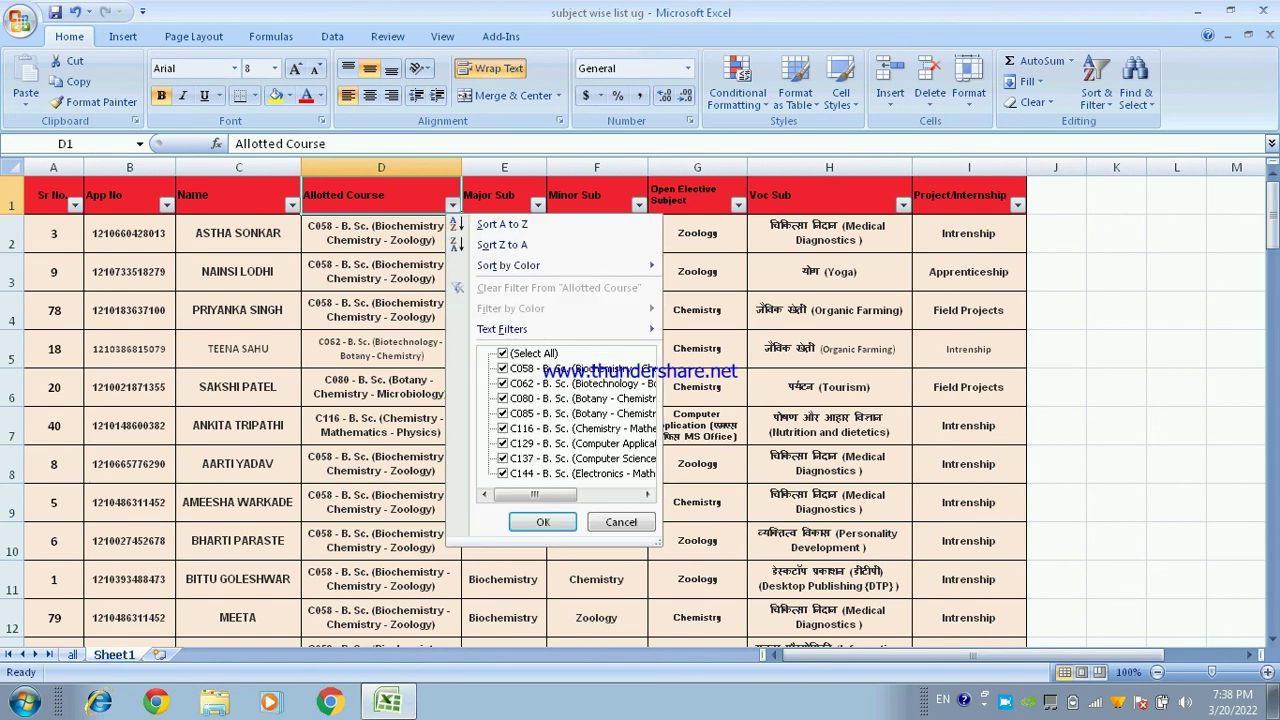
{"action": "left_click", "coordinate": [503, 353]}
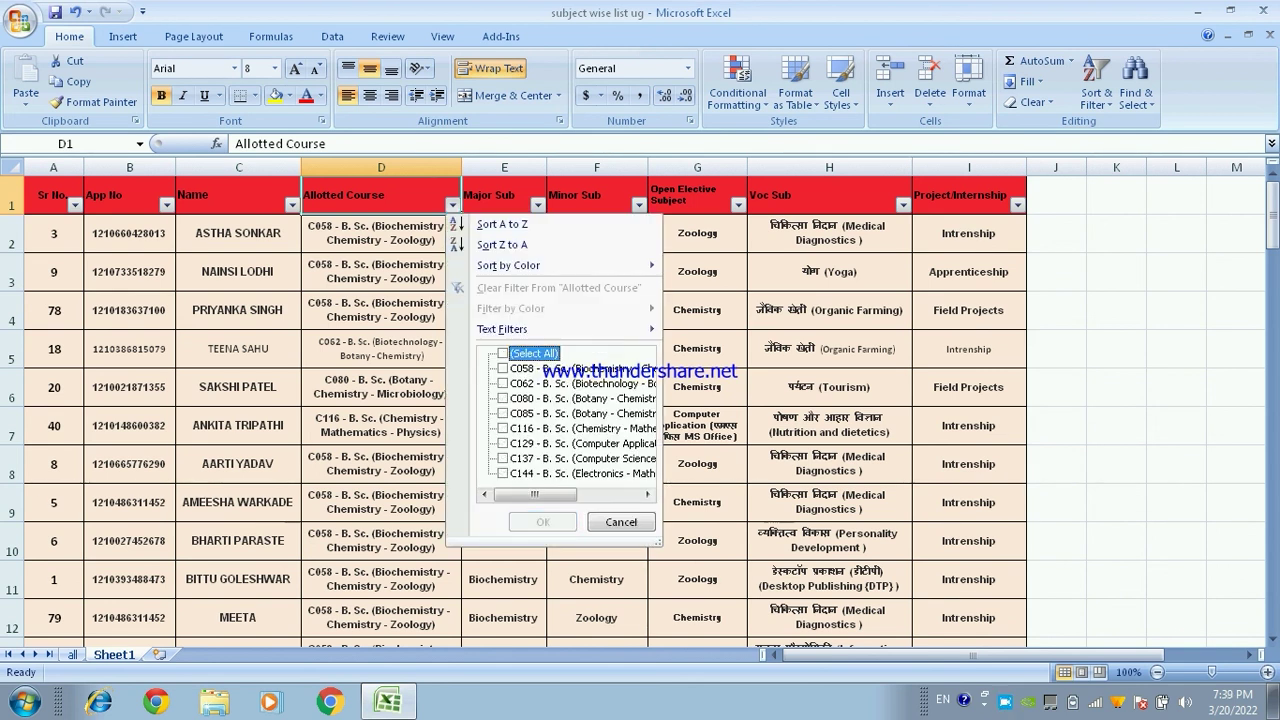
{"action": "left_click", "coordinate": [503, 458]}
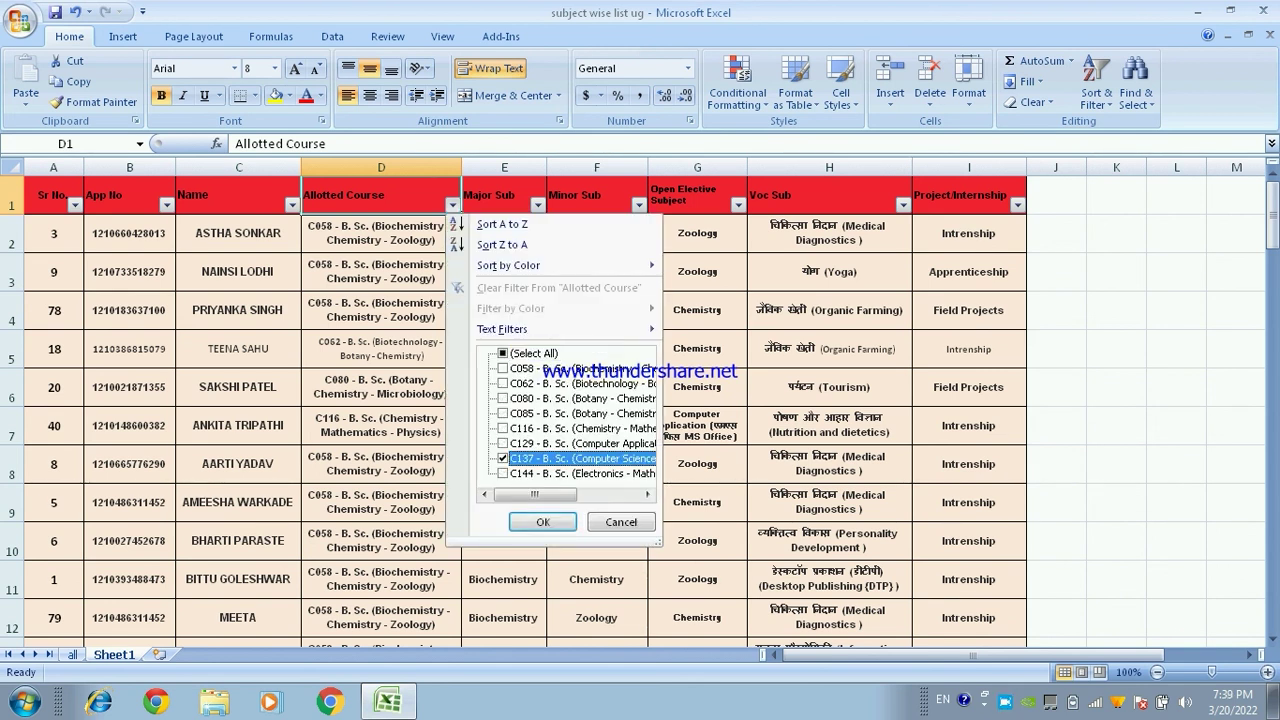
{"action": "left_click", "coordinate": [503, 443]}
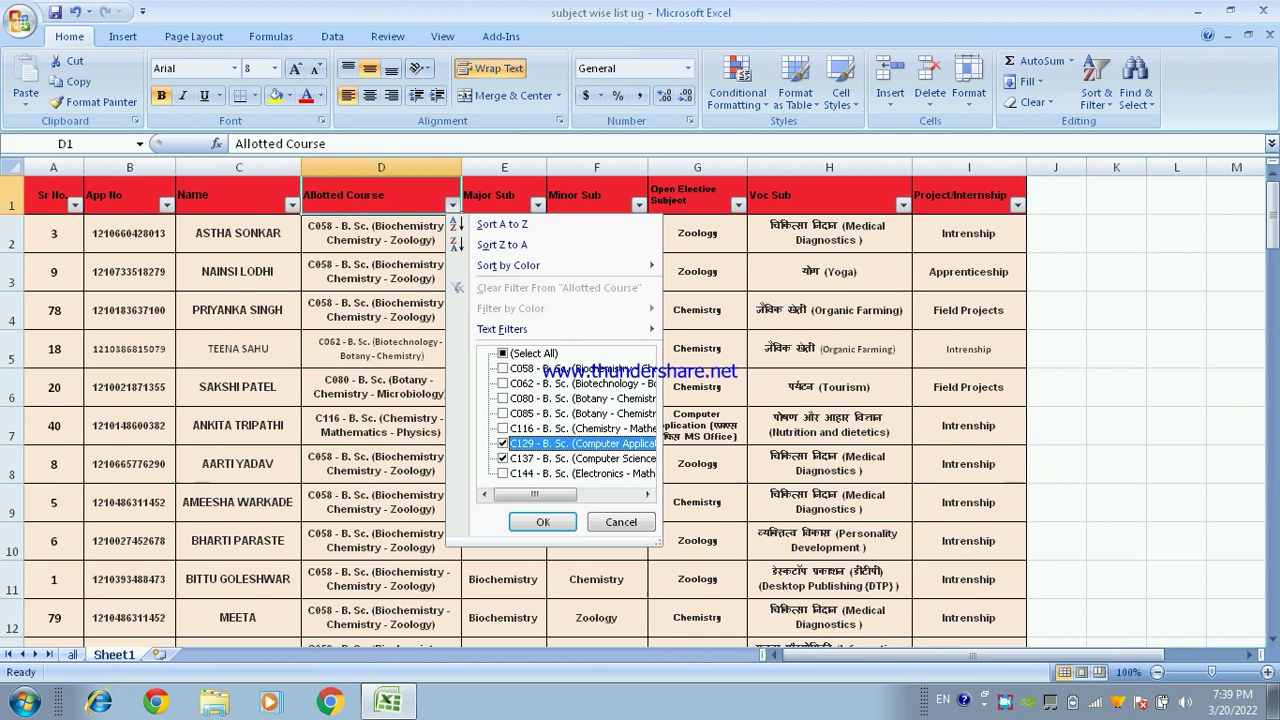
{"action": "left_click", "coordinate": [543, 522]}
{"action": "scroll", "coordinate": [460, 212], "scroll_direction": "down", "scroll_amount": 1}
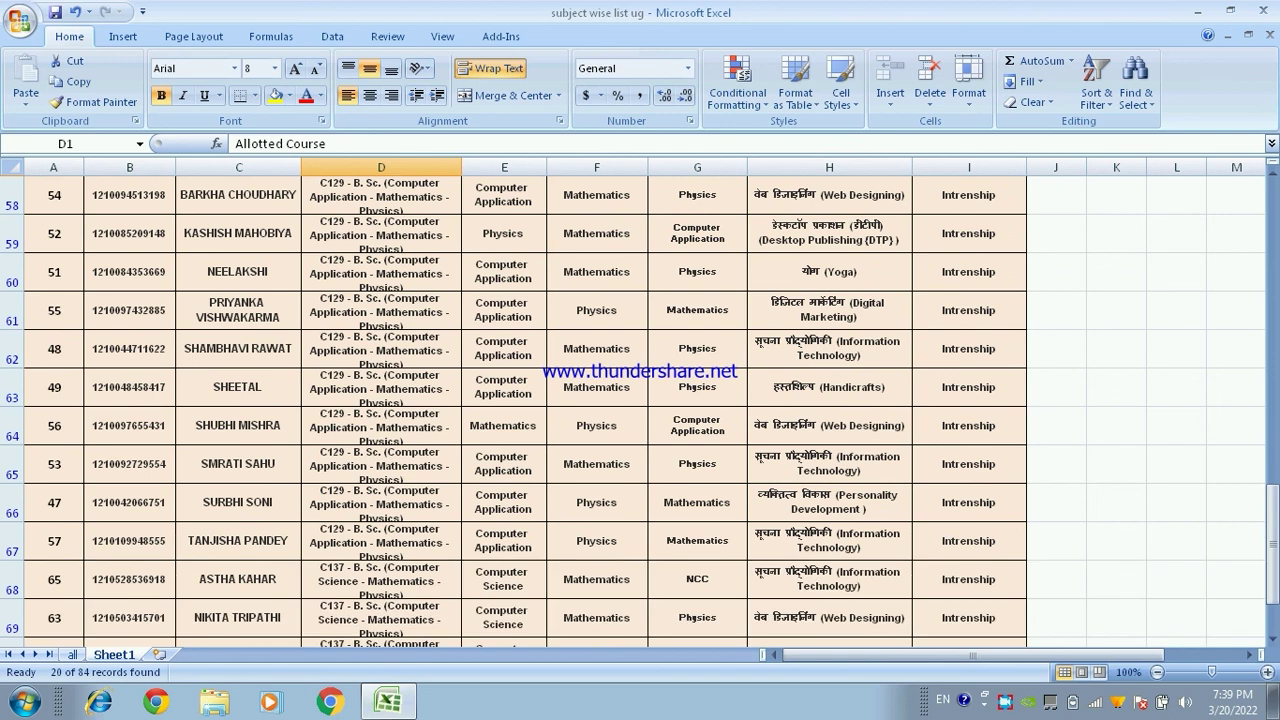
{"action": "scroll", "coordinate": [460, 212], "scroll_direction": "down", "scroll_amount": 3}
{"action": "scroll", "coordinate": [460, 212], "scroll_direction": "up", "scroll_amount": 3}
{"action": "scroll", "coordinate": [460, 212], "scroll_direction": "up", "scroll_amount": 1}
{"action": "scroll", "coordinate": [460, 212], "scroll_direction": "up", "scroll_amount": 1}
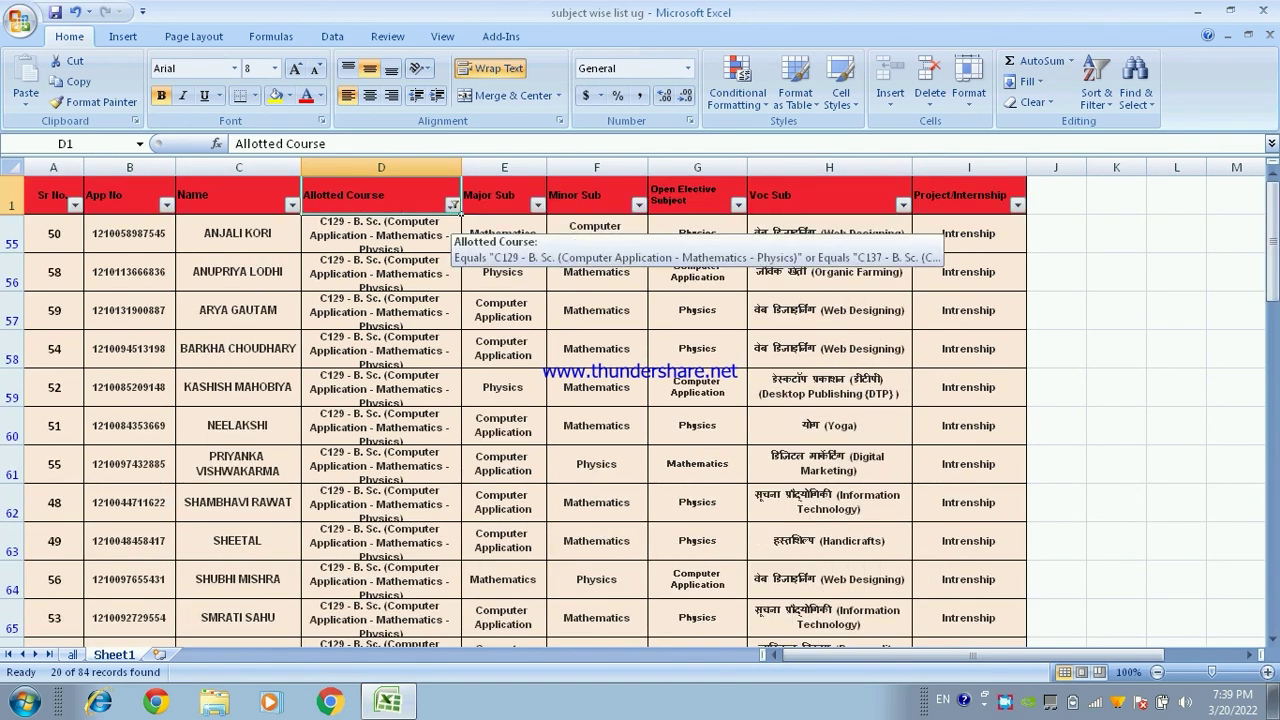
{"action": "left_click", "coordinate": [453, 205]}
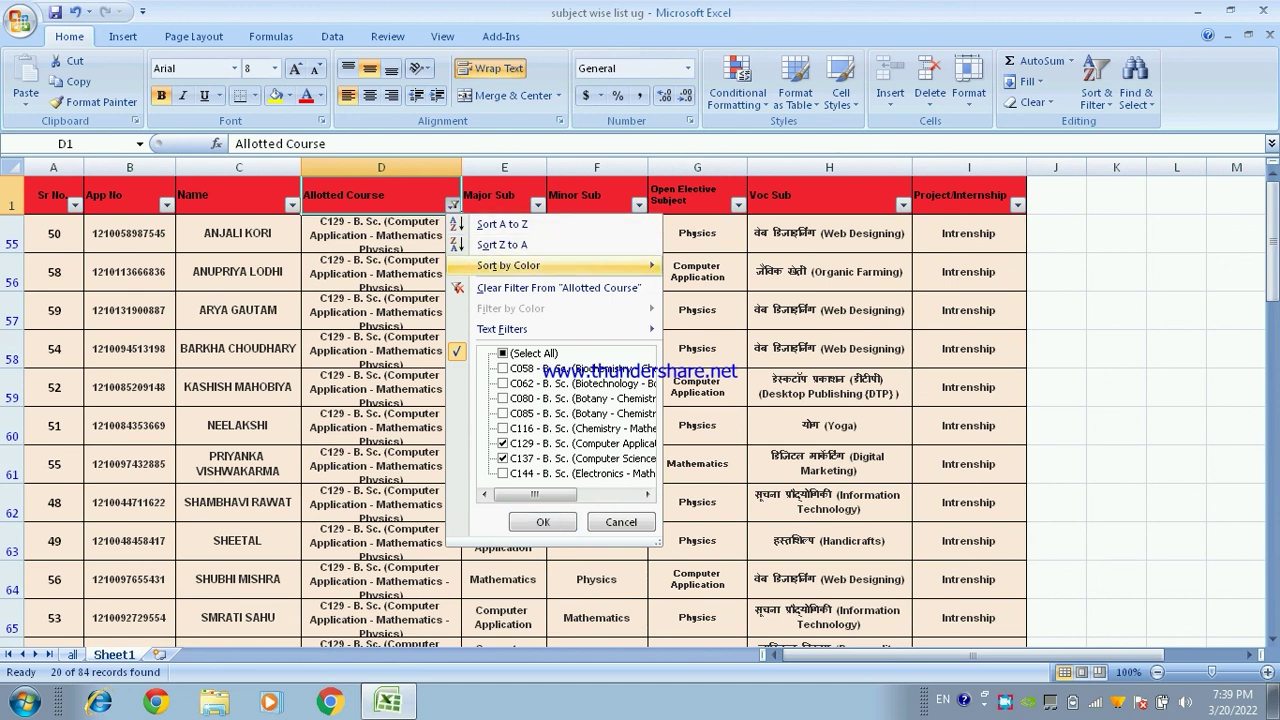
{"action": "left_click", "coordinate": [540, 288]}
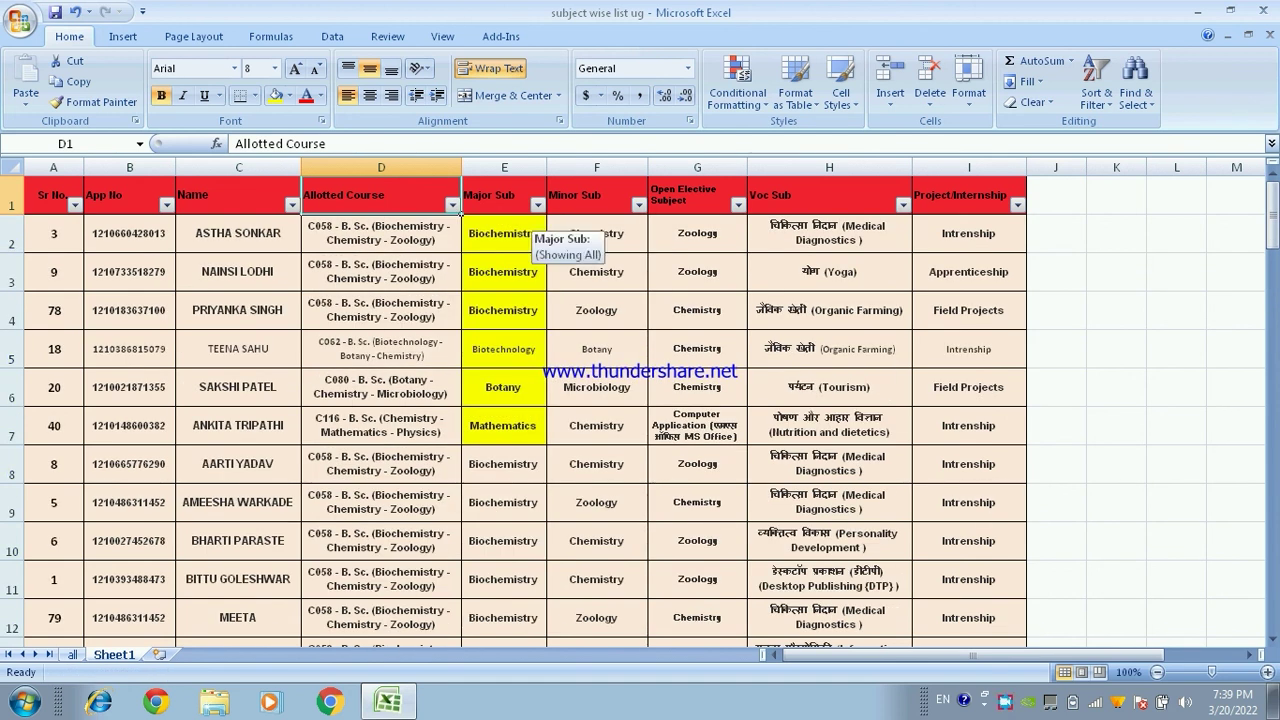
Step: Filter the Major Sub column to Botany only, leaving 12 of 84 students
{"action": "left_click", "coordinate": [537, 204]}
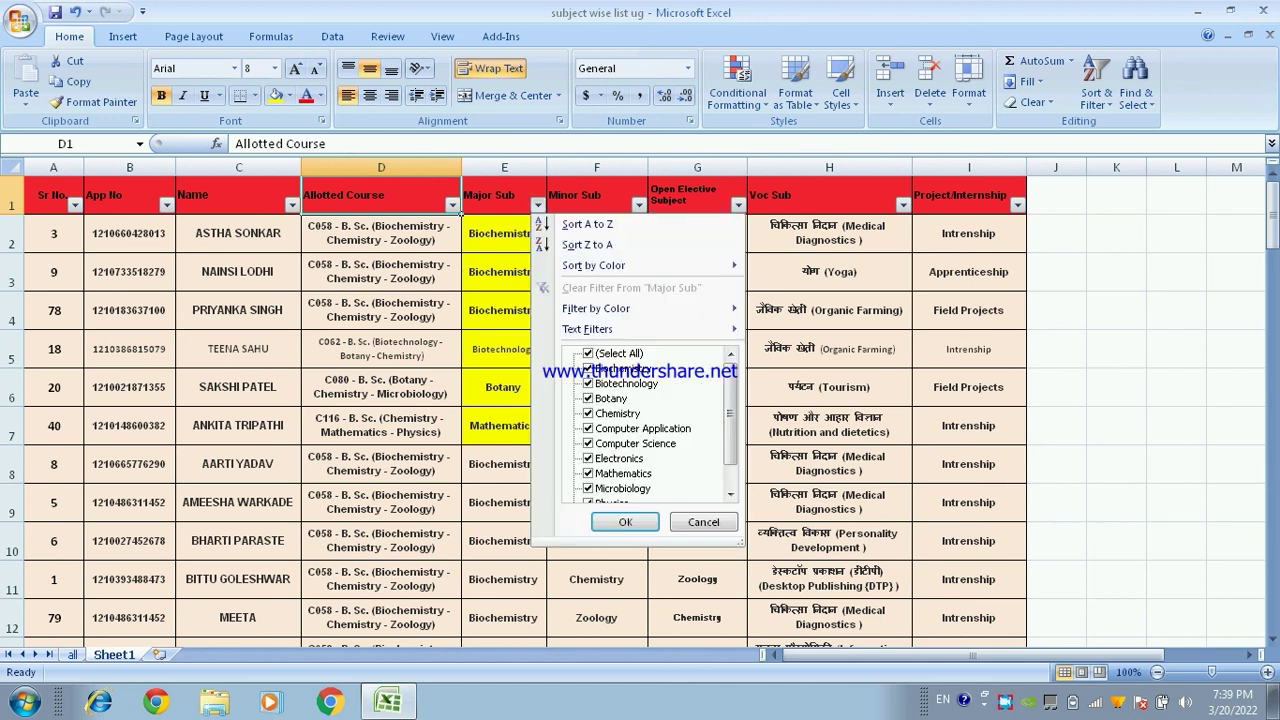
{"action": "left_click", "coordinate": [588, 353]}
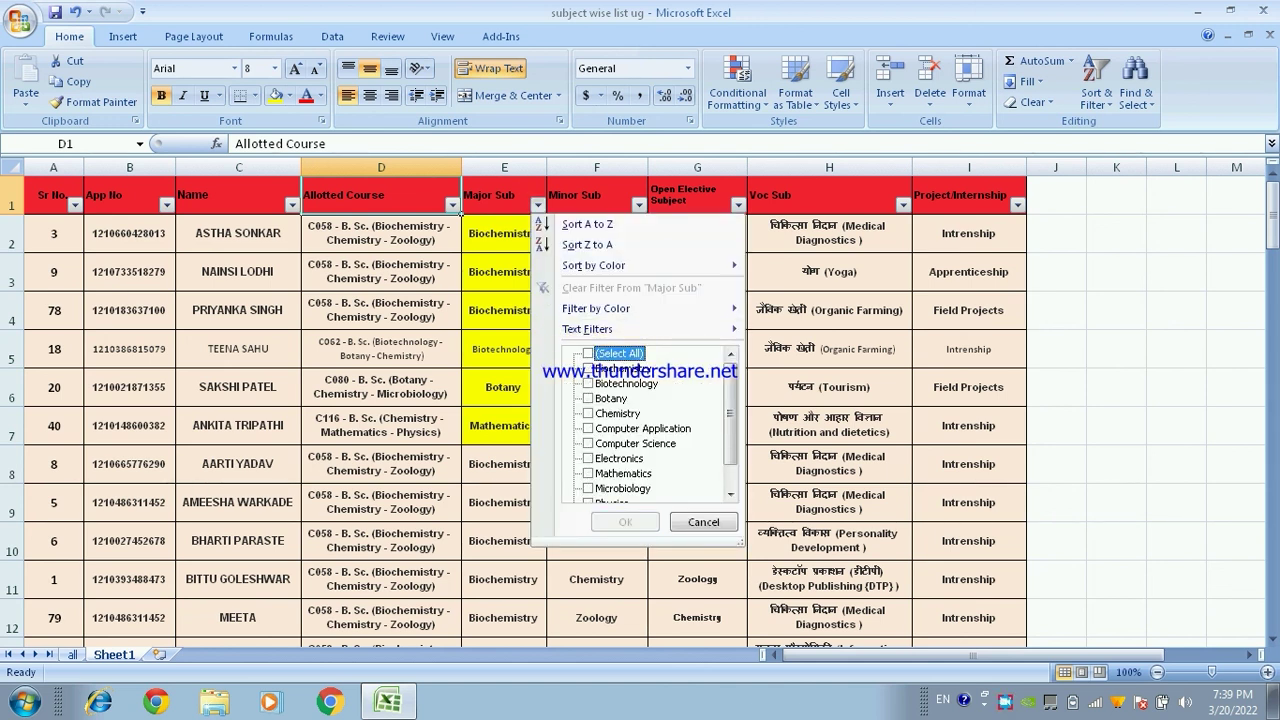
{"action": "left_click", "coordinate": [588, 398]}
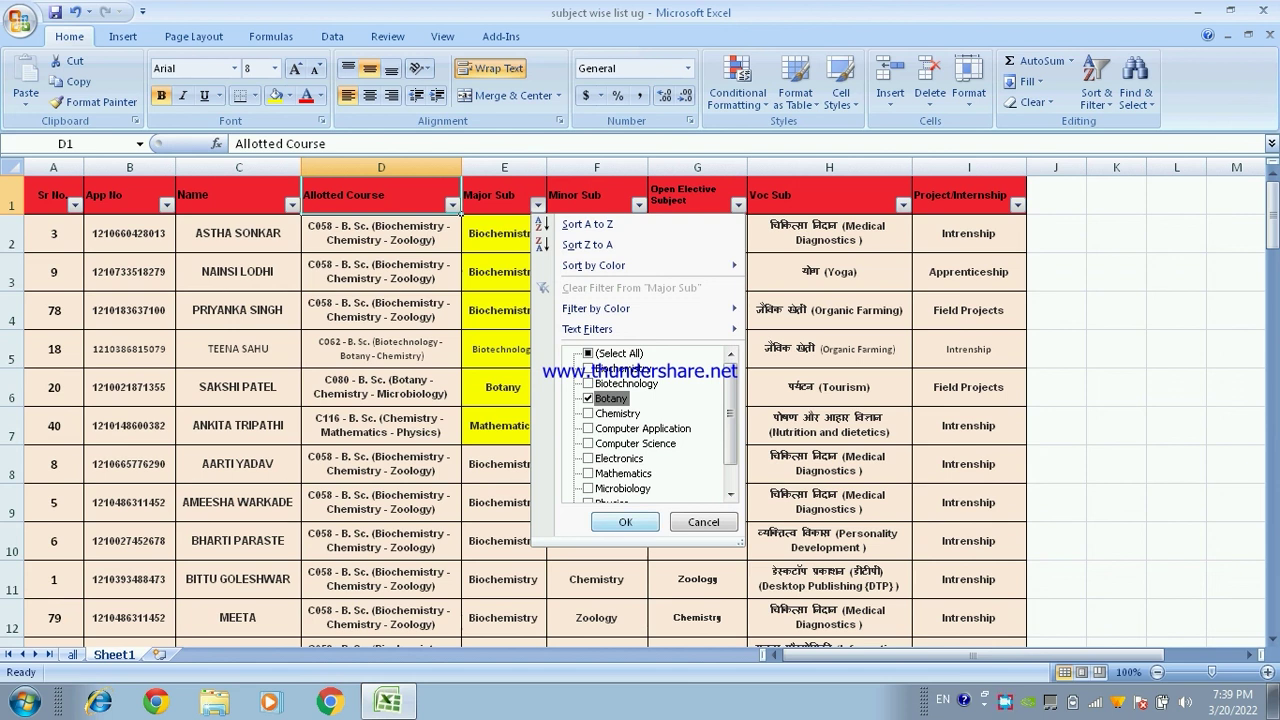
{"action": "key", "text": "Return"}
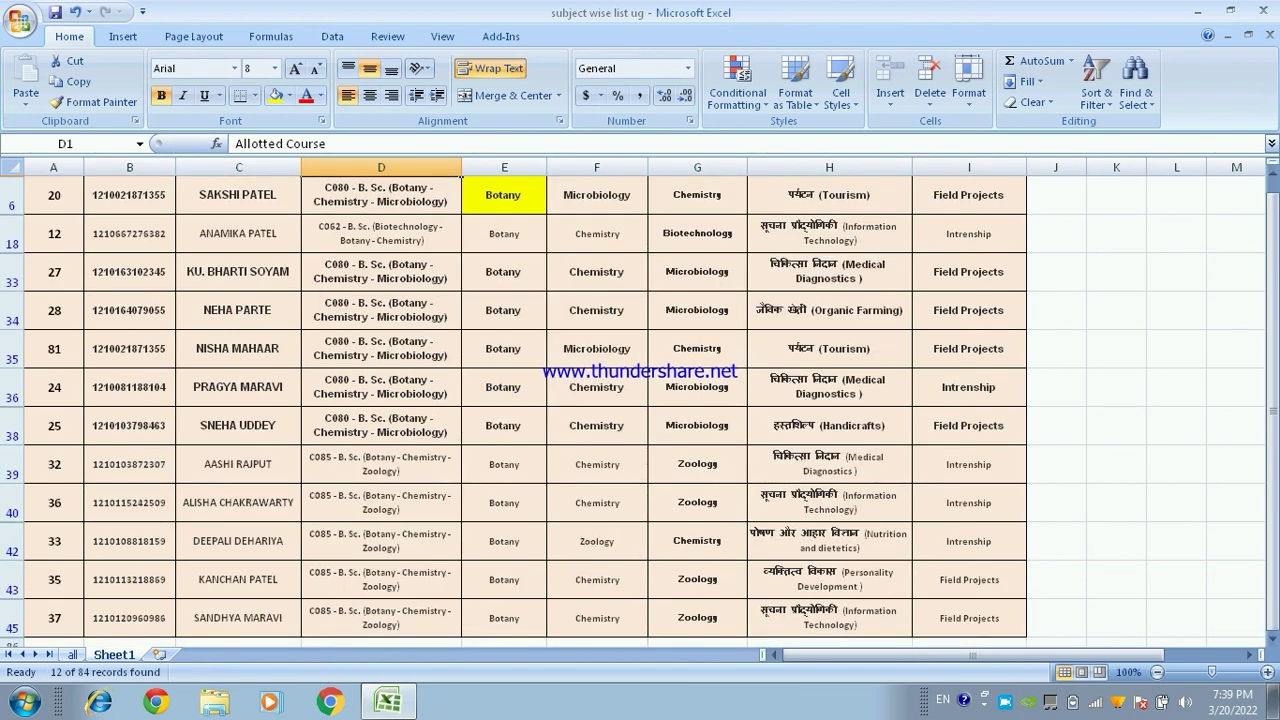
{"action": "scroll", "coordinate": [640, 400], "scroll_direction": "down", "scroll_amount": 1}
{"action": "scroll", "coordinate": [640, 400], "scroll_direction": "up", "scroll_amount": 1}
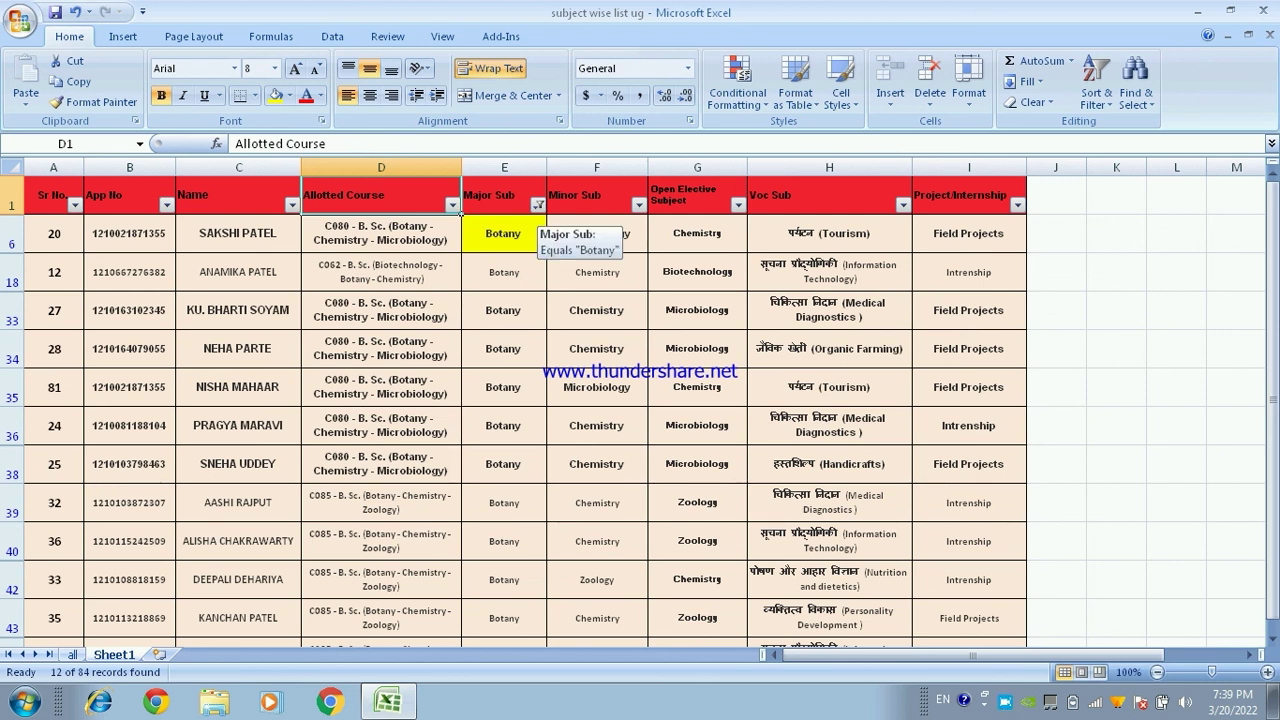
Step: Filter the Major Sub column to show only Chemistry students
{"action": "left_click", "coordinate": [538, 204]}
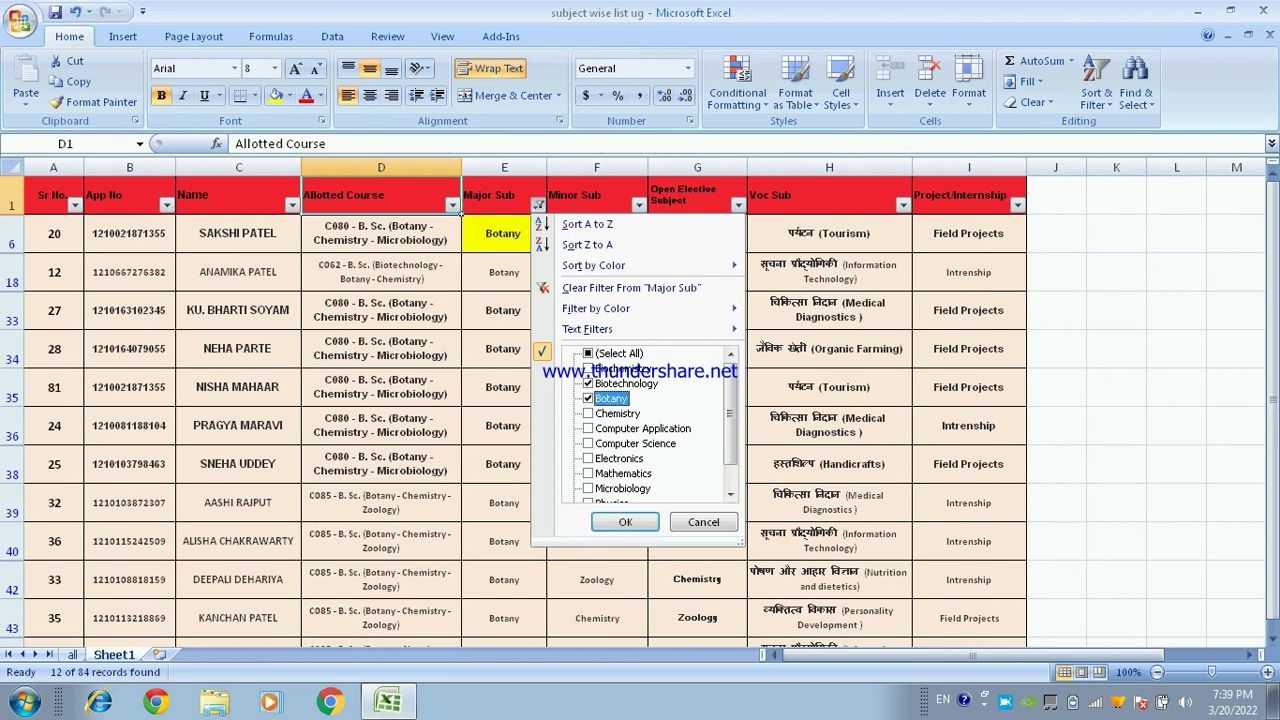
{"action": "left_click", "coordinate": [611, 398]}
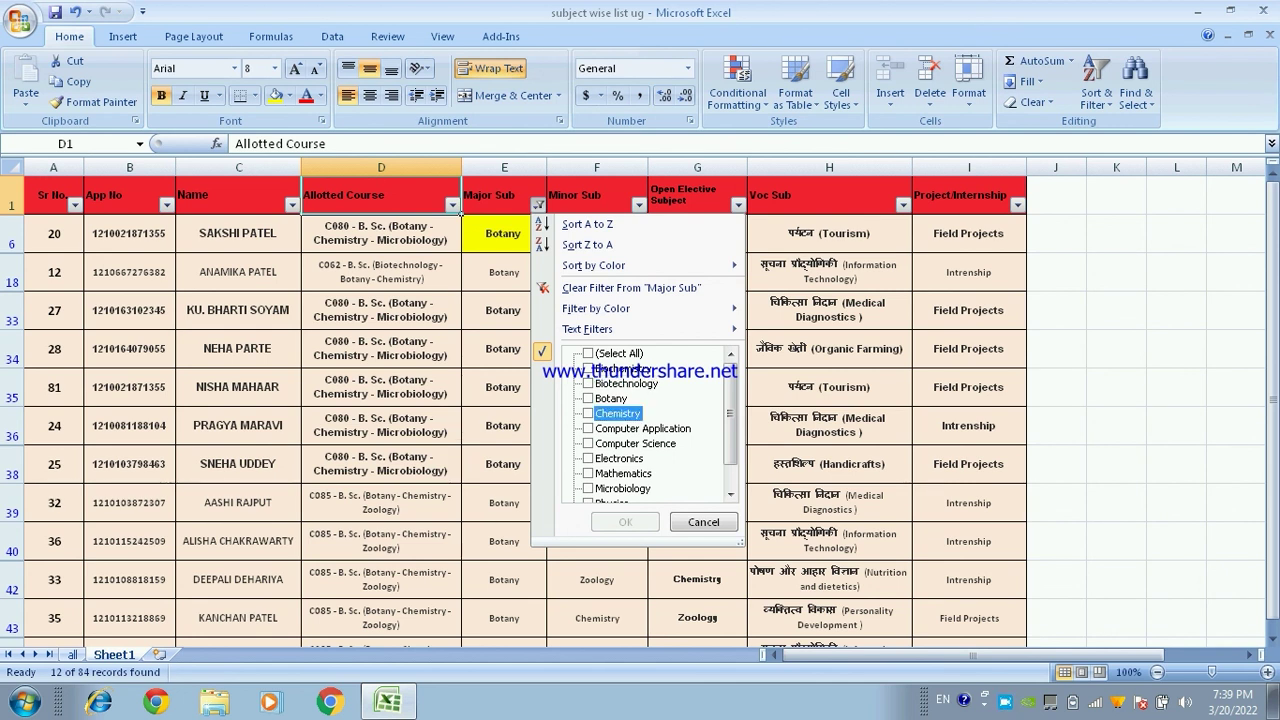
{"action": "left_click", "coordinate": [612, 413]}
{"action": "left_click", "coordinate": [625, 521]}
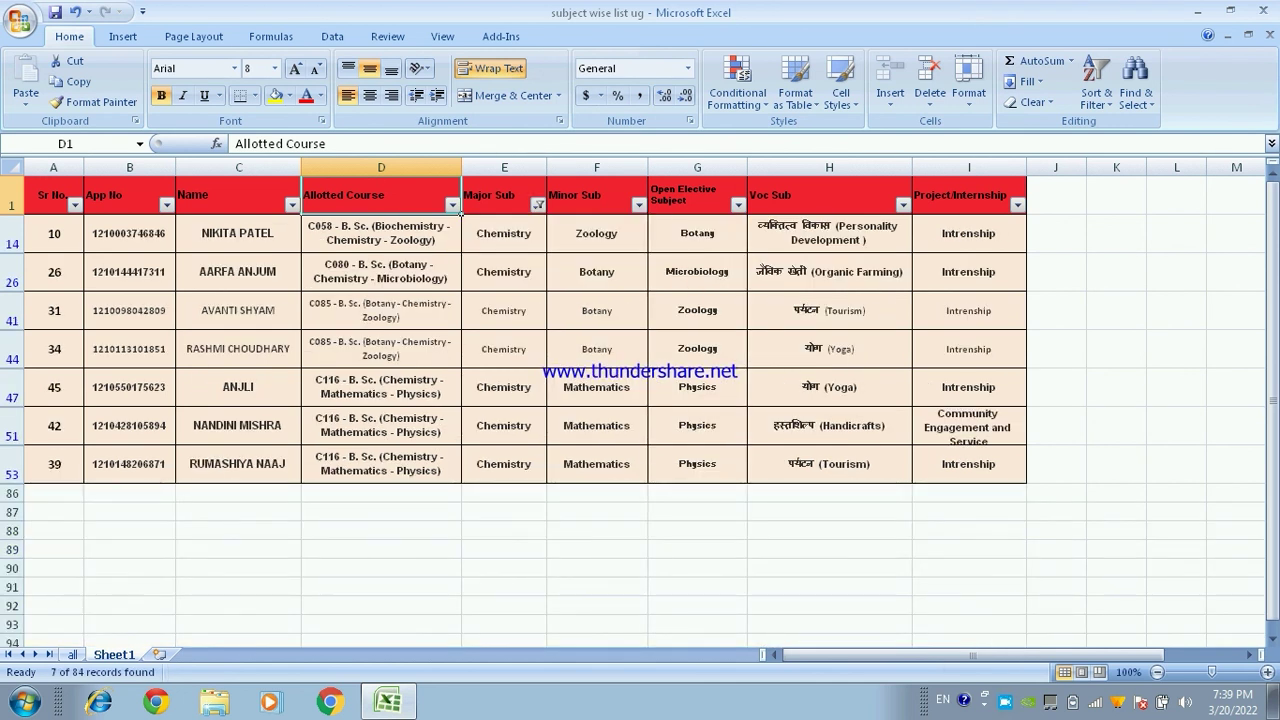
{"action": "left_click_drag", "start_coordinate": [461, 212], "coordinate": [547, 483]}
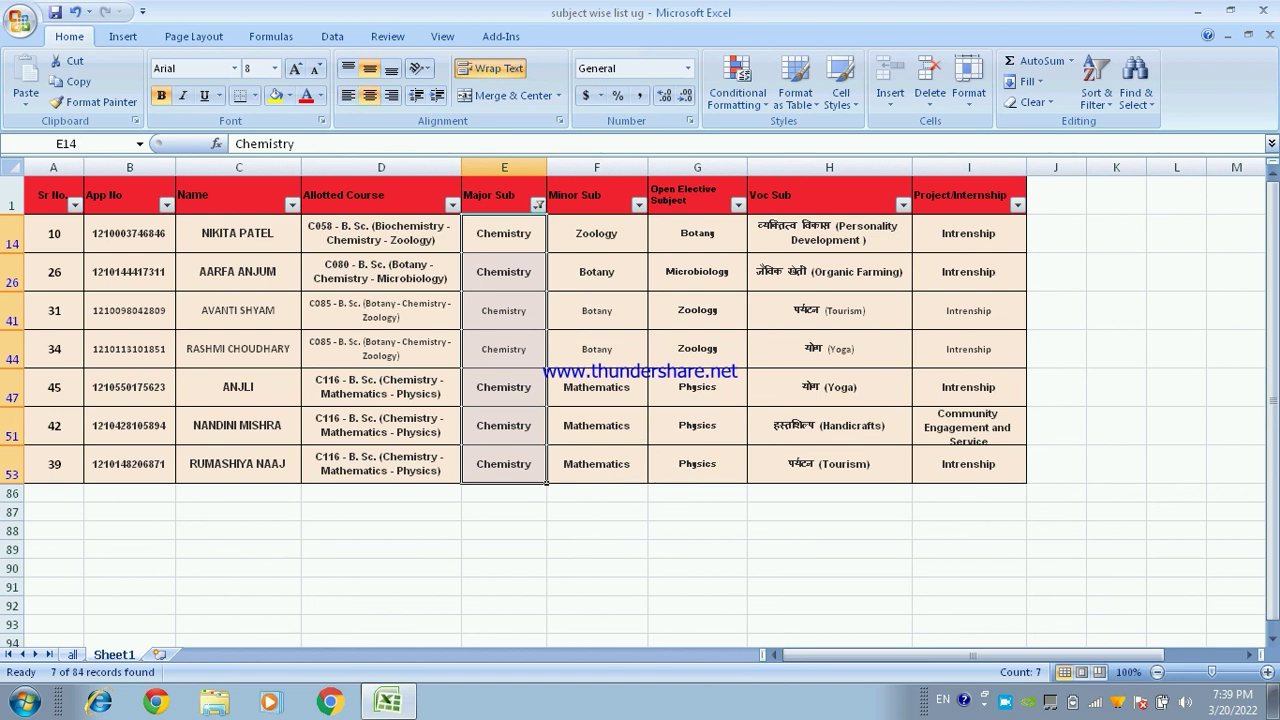
Step: Add a Minor Sub filter for Mathematics, leaving three Chemistry students
{"action": "left_click", "coordinate": [639, 204]}
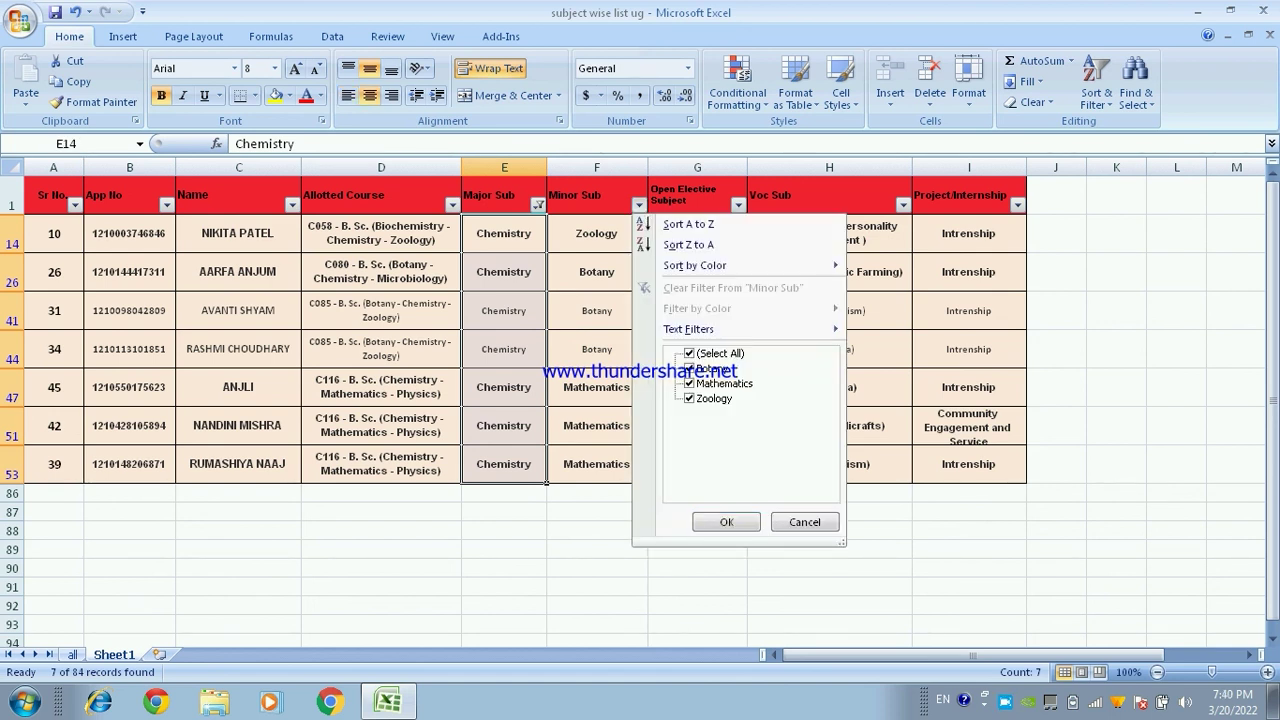
{"action": "left_click", "coordinate": [689, 353]}
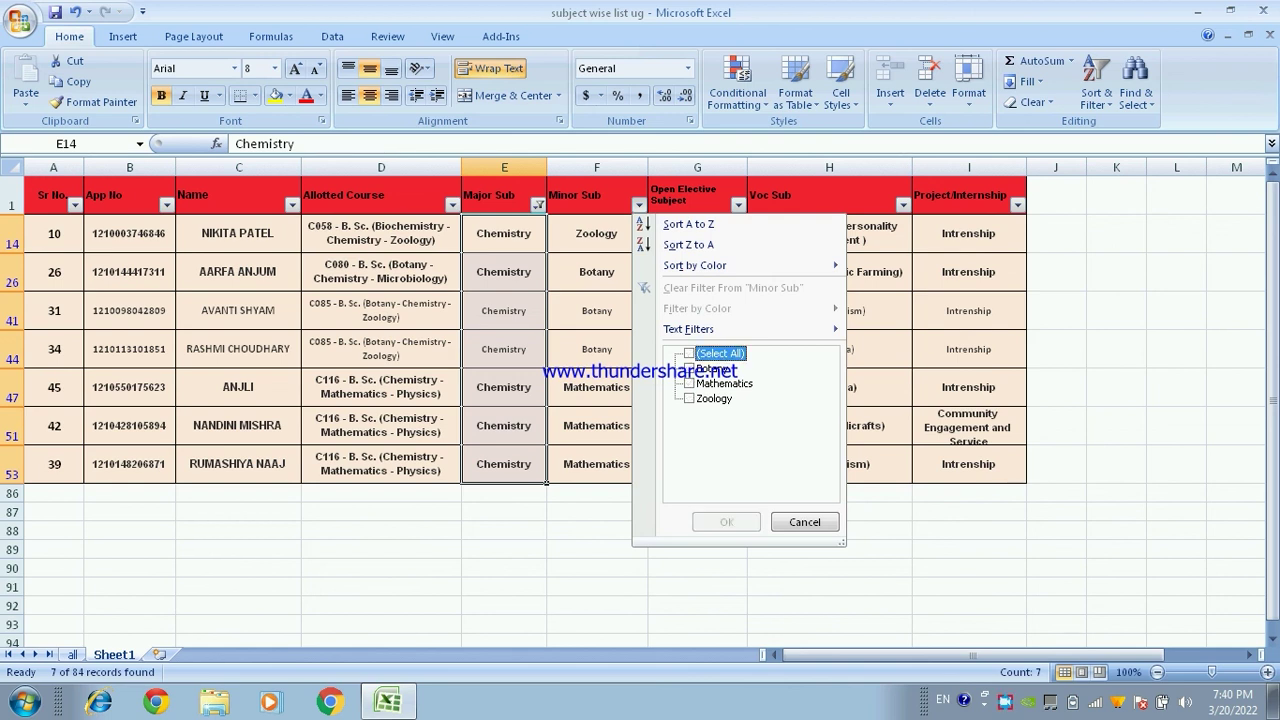
{"action": "left_click", "coordinate": [689, 383]}
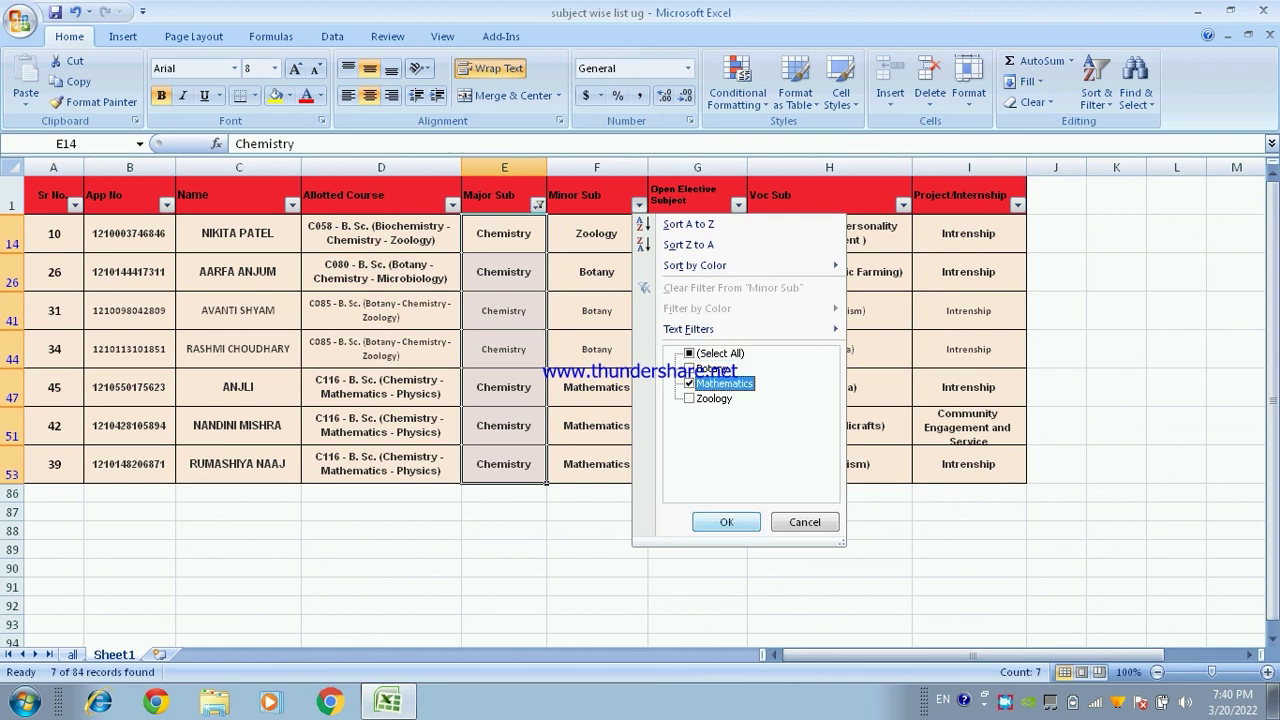
{"action": "left_click", "coordinate": [726, 522]}
{"action": "left_click_drag", "start_coordinate": [504, 233], "coordinate": [504, 310]}
{"action": "left_click_drag", "start_coordinate": [596, 233], "coordinate": [596, 310]}
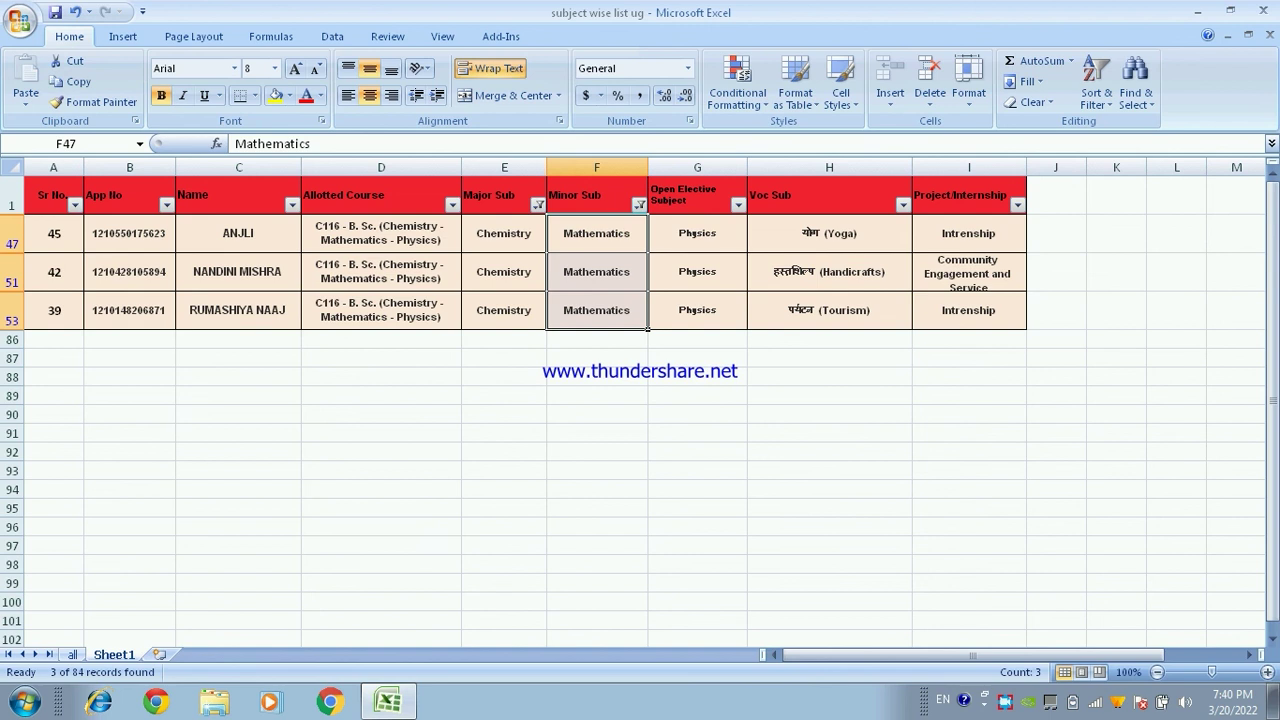
Step: Clear the Minor Sub and Major Sub filters so every student shows again
{"action": "left_click", "coordinate": [639, 204]}
{"action": "left_click", "coordinate": [700, 286]}
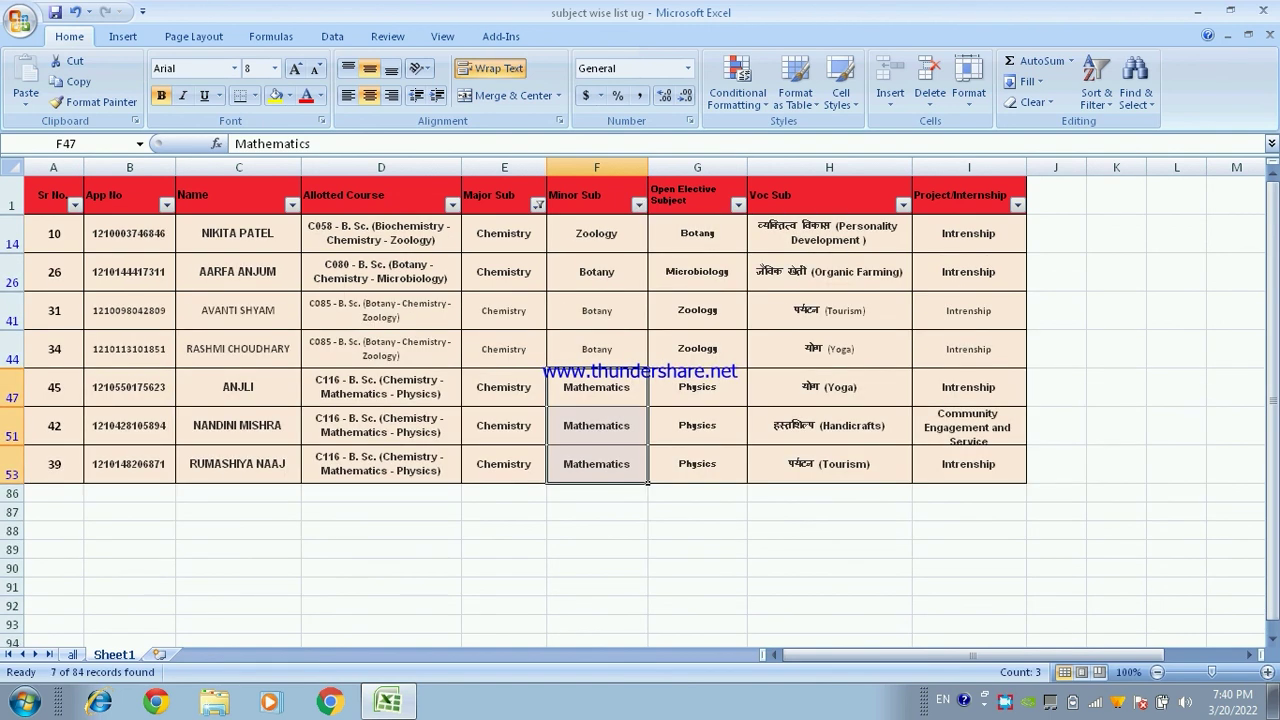
{"action": "left_click", "coordinate": [538, 204]}
{"action": "left_click", "coordinate": [600, 287]}
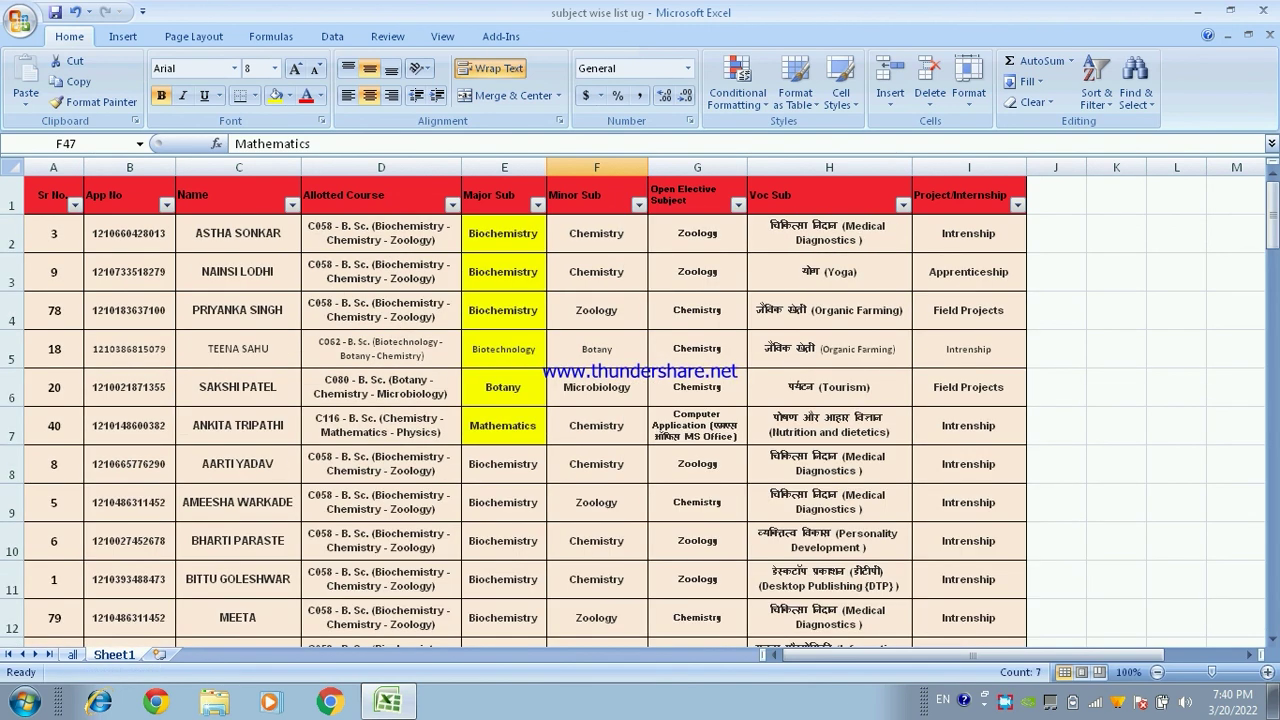
{"action": "left_click", "coordinate": [503, 233]}
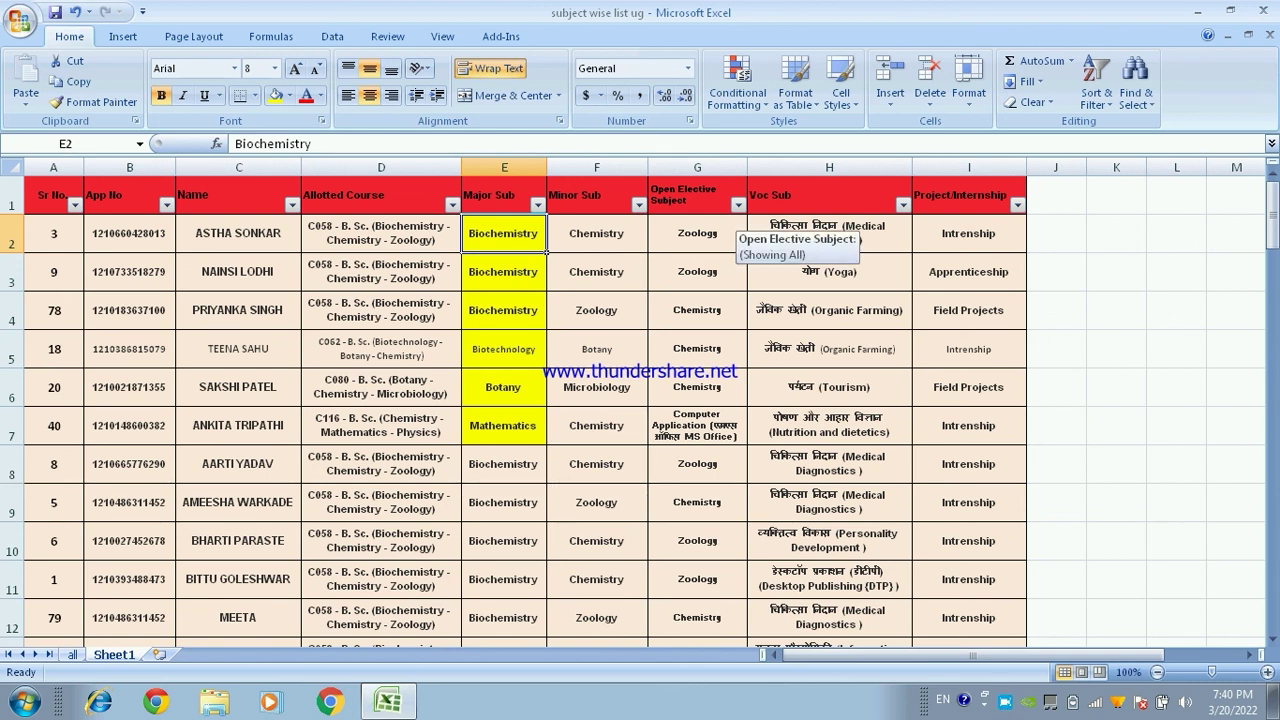
{"action": "left_click", "coordinate": [738, 205]}
{"action": "left_click", "coordinate": [788, 356]}
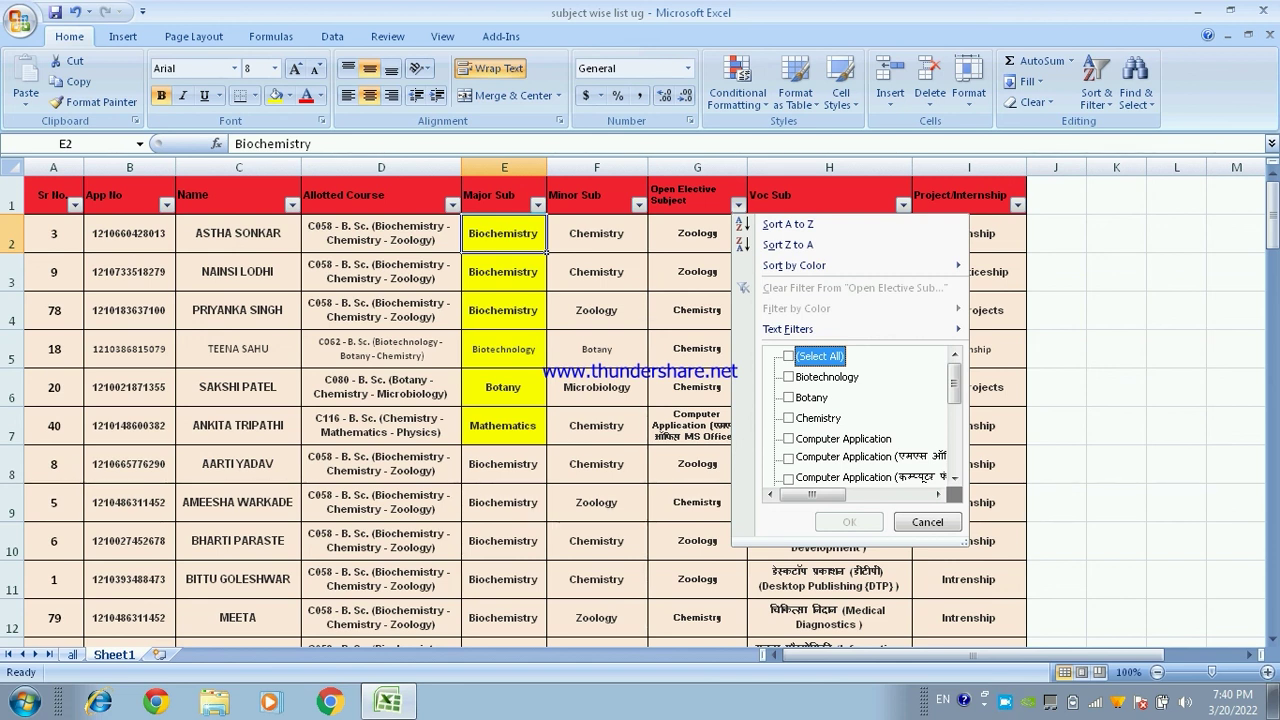
{"action": "left_click", "coordinate": [788, 438]}
{"action": "left_click", "coordinate": [849, 522]}
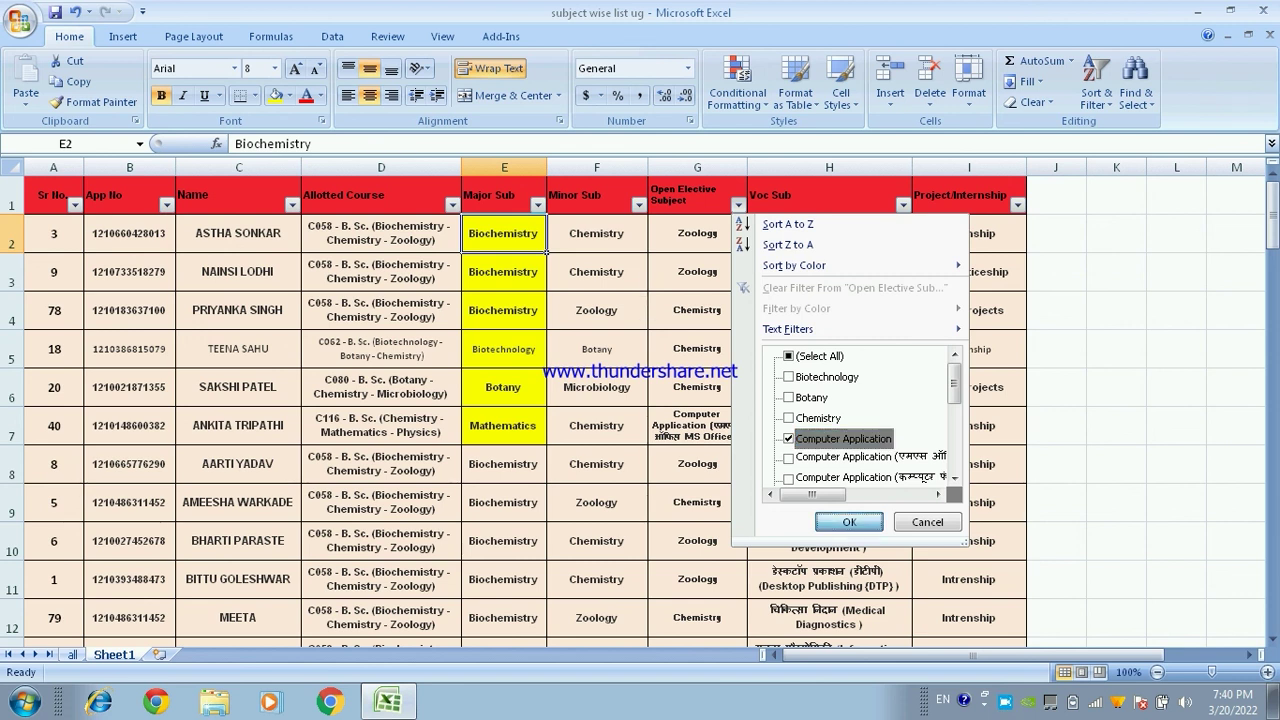
{"action": "left_click", "coordinate": [697, 233]}
{"action": "key", "text": "Down"}
{"action": "key", "text": "Down"}
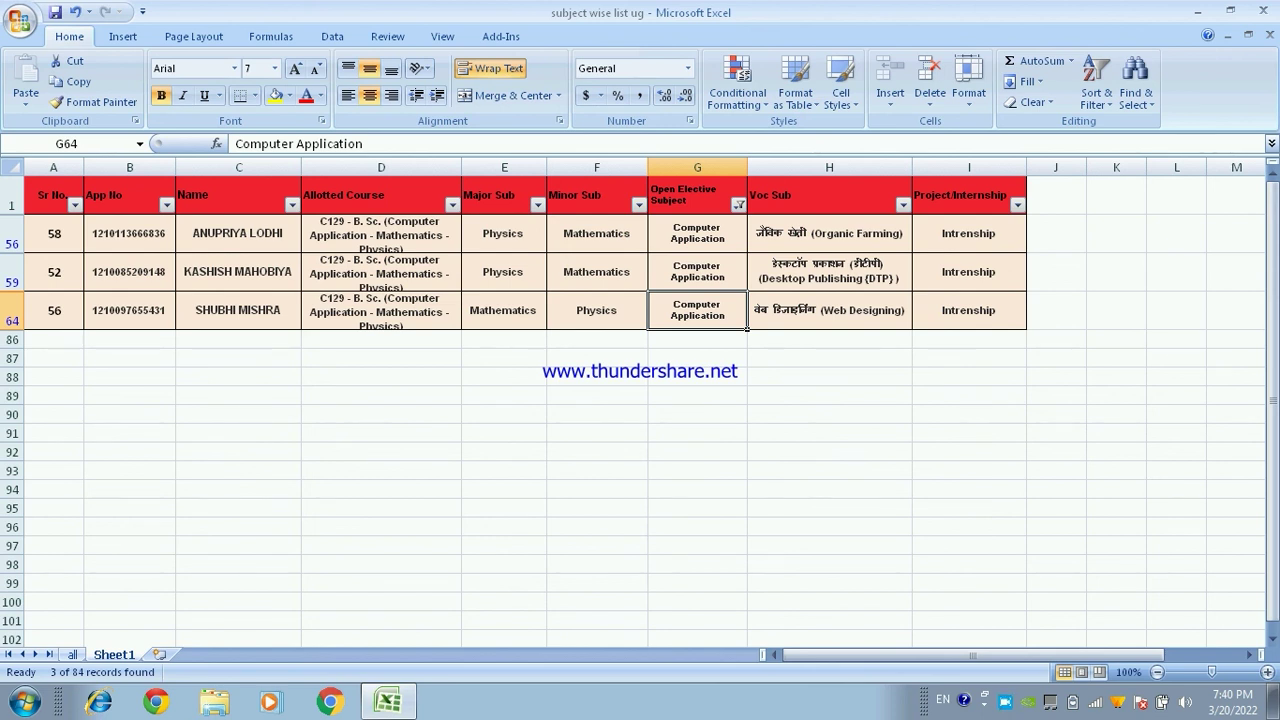
{"action": "left_click", "coordinate": [738, 204]}
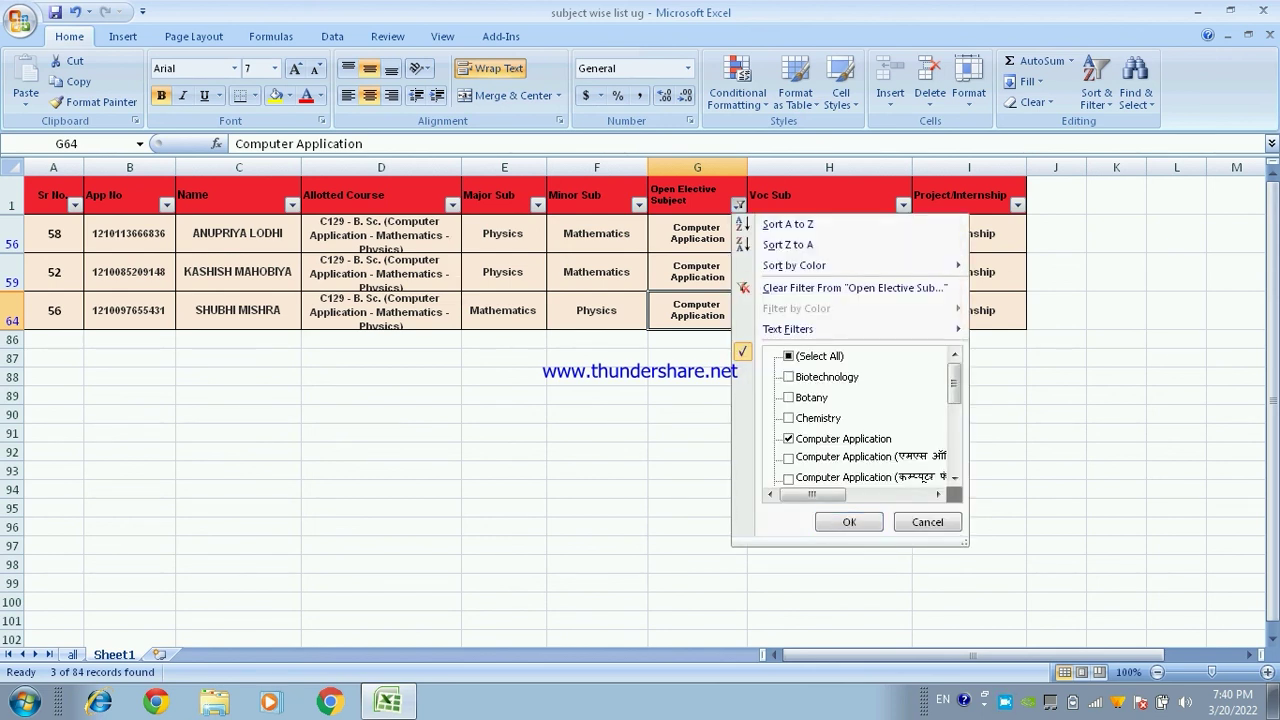
{"action": "left_click", "coordinate": [843, 438]}
{"action": "scroll", "coordinate": [860, 420], "scroll_direction": "down", "scroll_amount": 2}
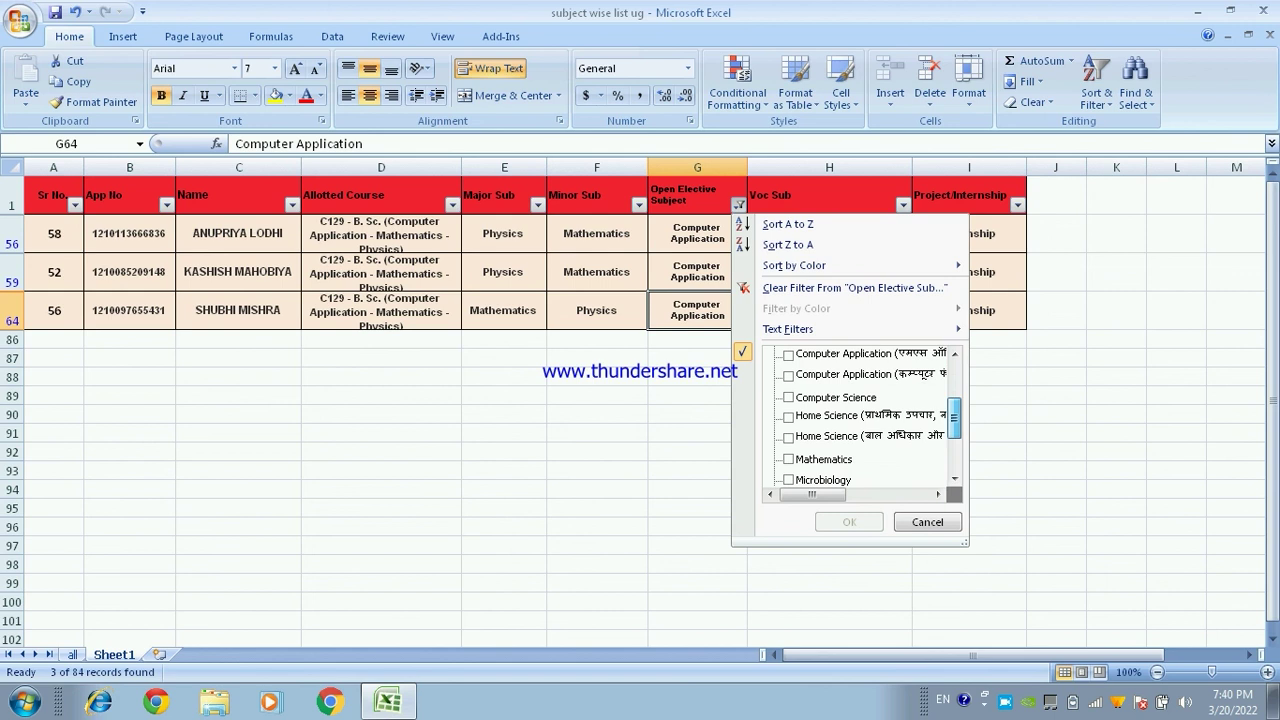
{"action": "scroll", "coordinate": [860, 415], "scroll_direction": "up", "scroll_amount": 1}
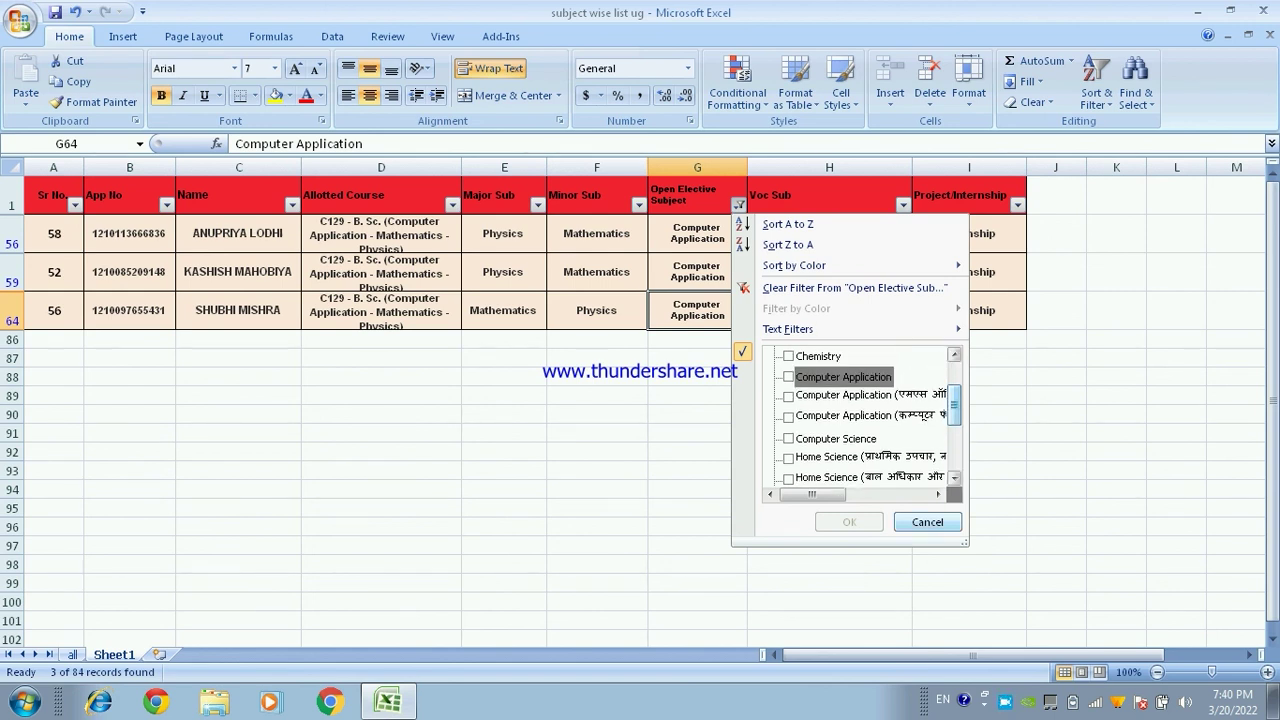
{"action": "left_click", "coordinate": [927, 521]}
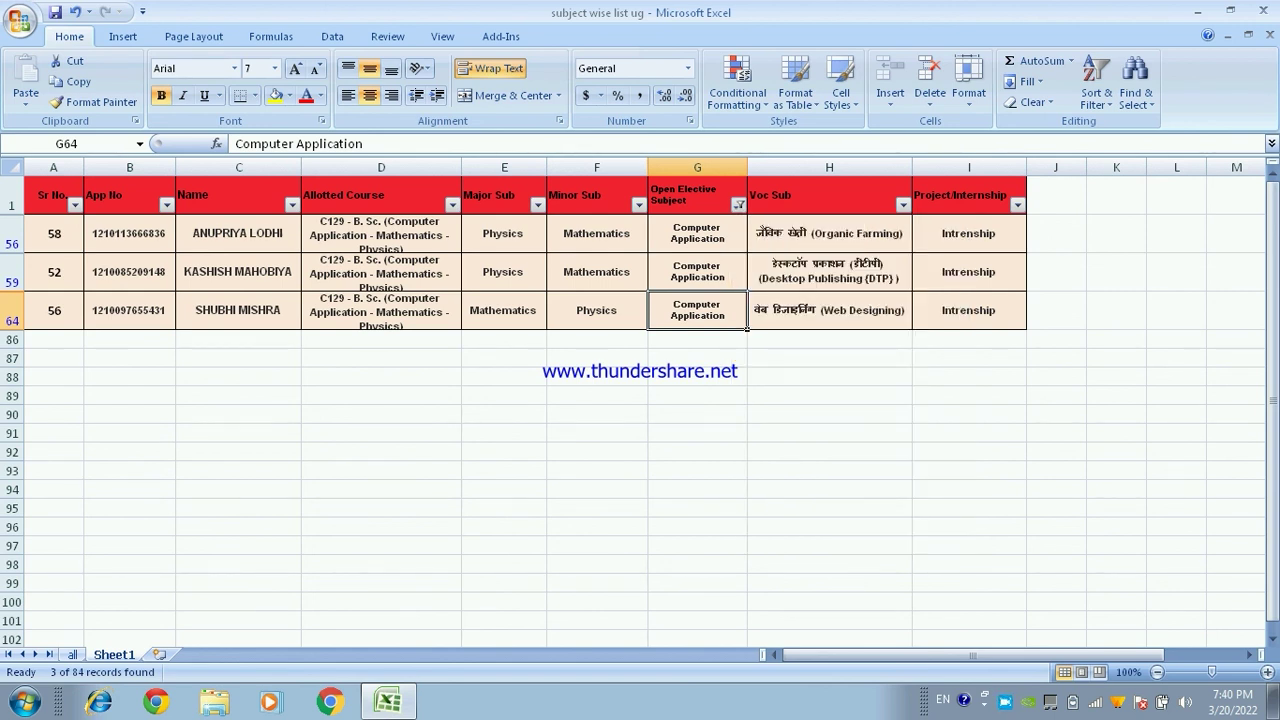
{"action": "left_click", "coordinate": [738, 204]}
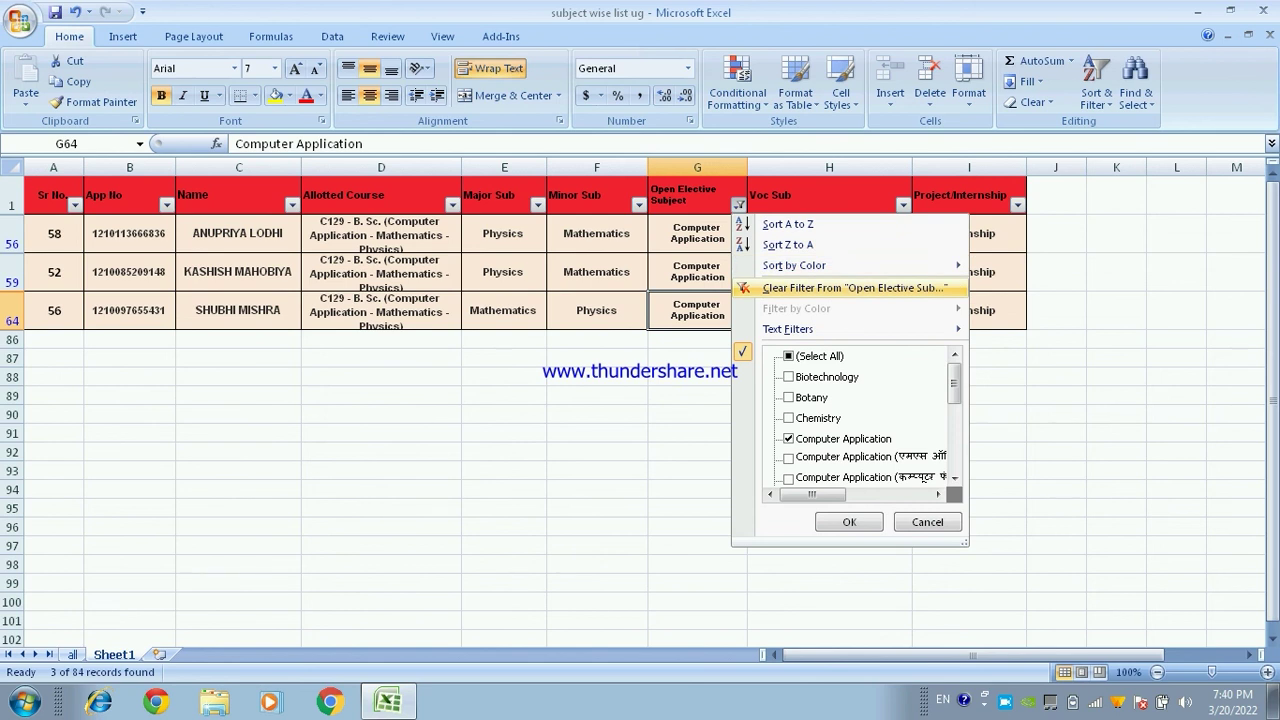
{"action": "left_click", "coordinate": [850, 288]}
{"action": "left_click", "coordinate": [903, 204]}
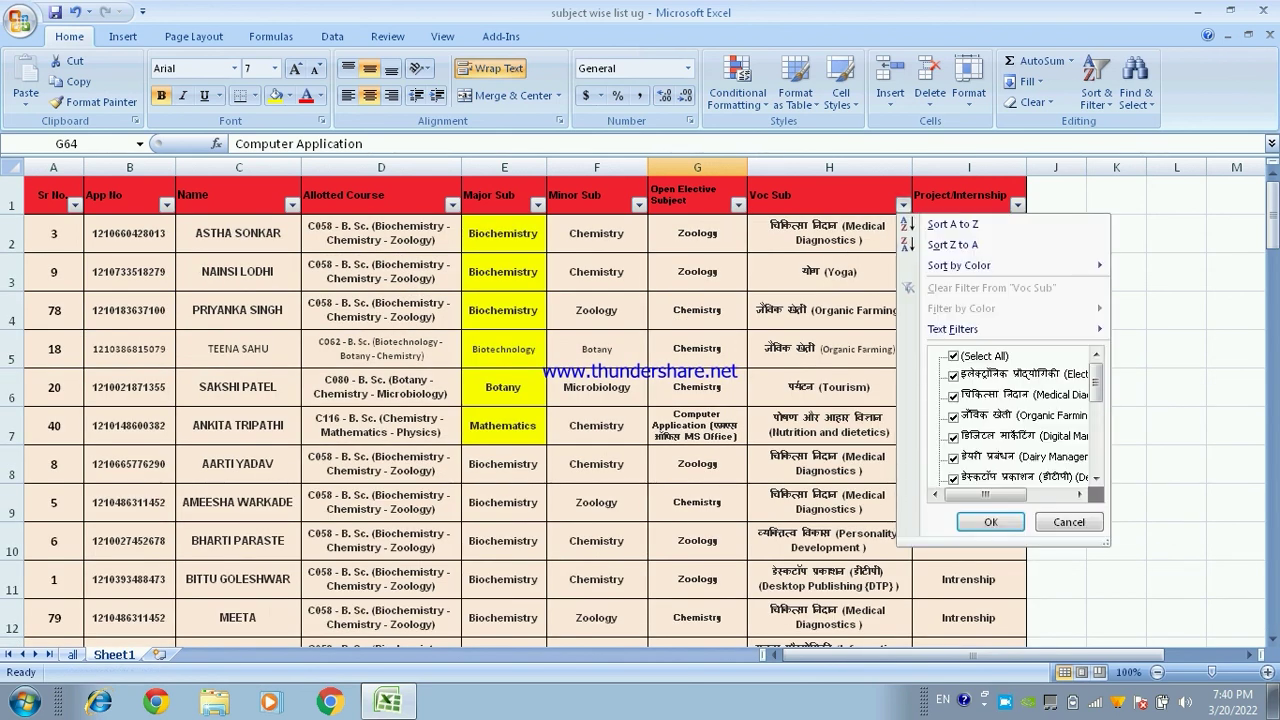
{"action": "left_click", "coordinate": [903, 204]}
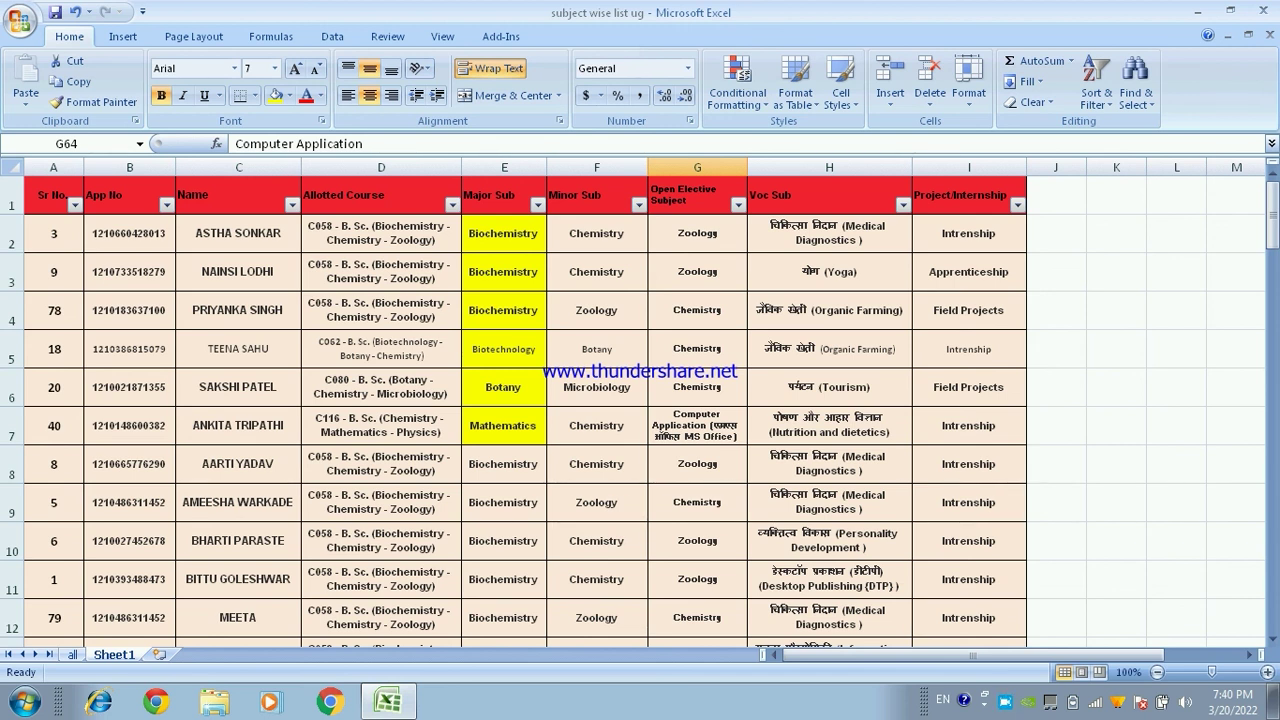
{"action": "scroll", "coordinate": [640, 400], "scroll_direction": "down", "scroll_amount": 2}
Step: Copy F2's plain formatting onto E2:E8 to remove their yellow fill
{"action": "scroll", "coordinate": [640, 400], "scroll_direction": "up", "scroll_amount": 2}
{"action": "scroll", "coordinate": [640, 400], "scroll_direction": "down", "scroll_amount": 4}
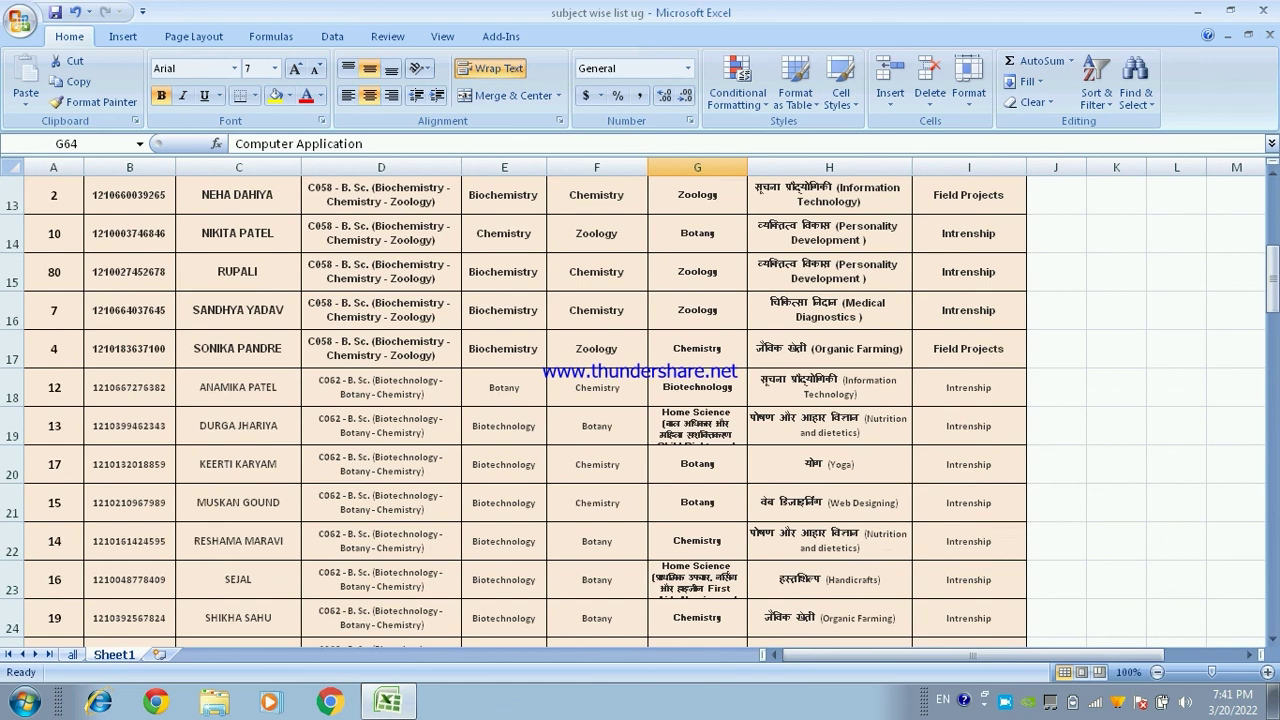
{"action": "scroll", "coordinate": [640, 400], "scroll_direction": "down", "scroll_amount": 4}
{"action": "scroll", "coordinate": [640, 400], "scroll_direction": "down", "scroll_amount": 3}
{"action": "scroll", "coordinate": [640, 400], "scroll_direction": "up", "scroll_amount": 6}
{"action": "scroll", "coordinate": [640, 400], "scroll_direction": "up", "scroll_amount": 2}
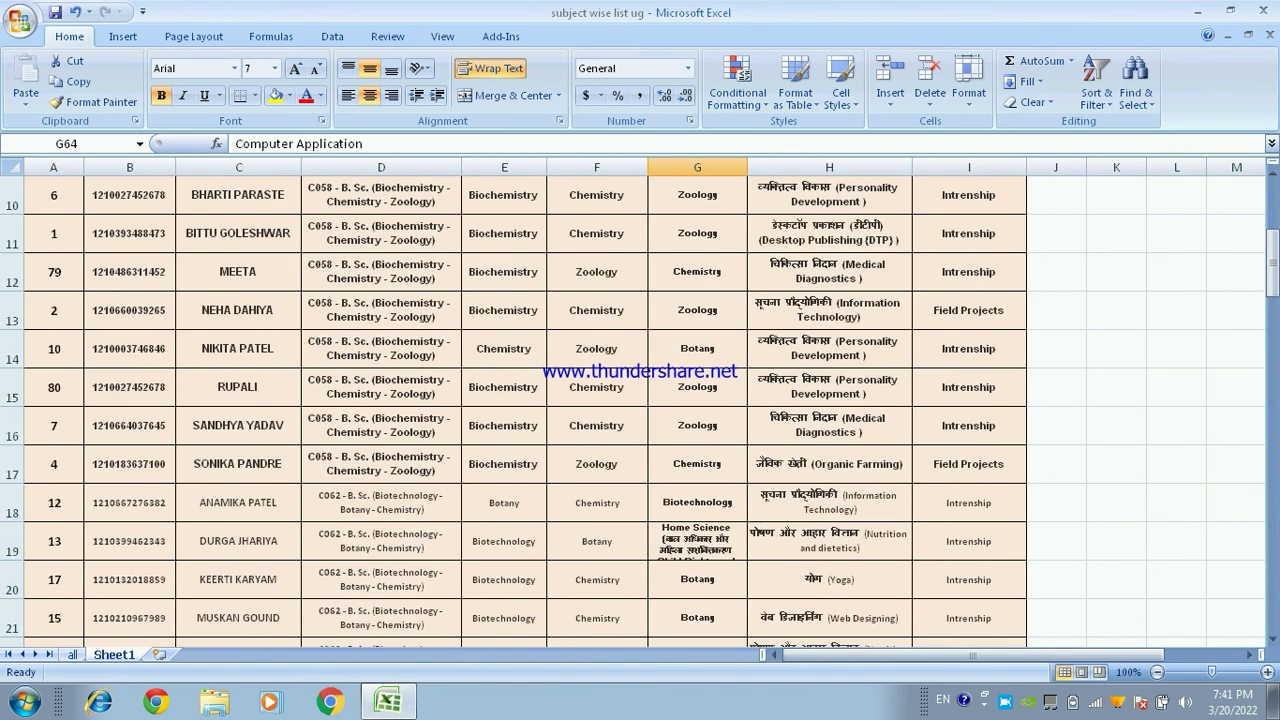
{"action": "scroll", "coordinate": [640, 400], "scroll_direction": "up", "scroll_amount": 3}
{"action": "left_click", "coordinate": [503, 233]}
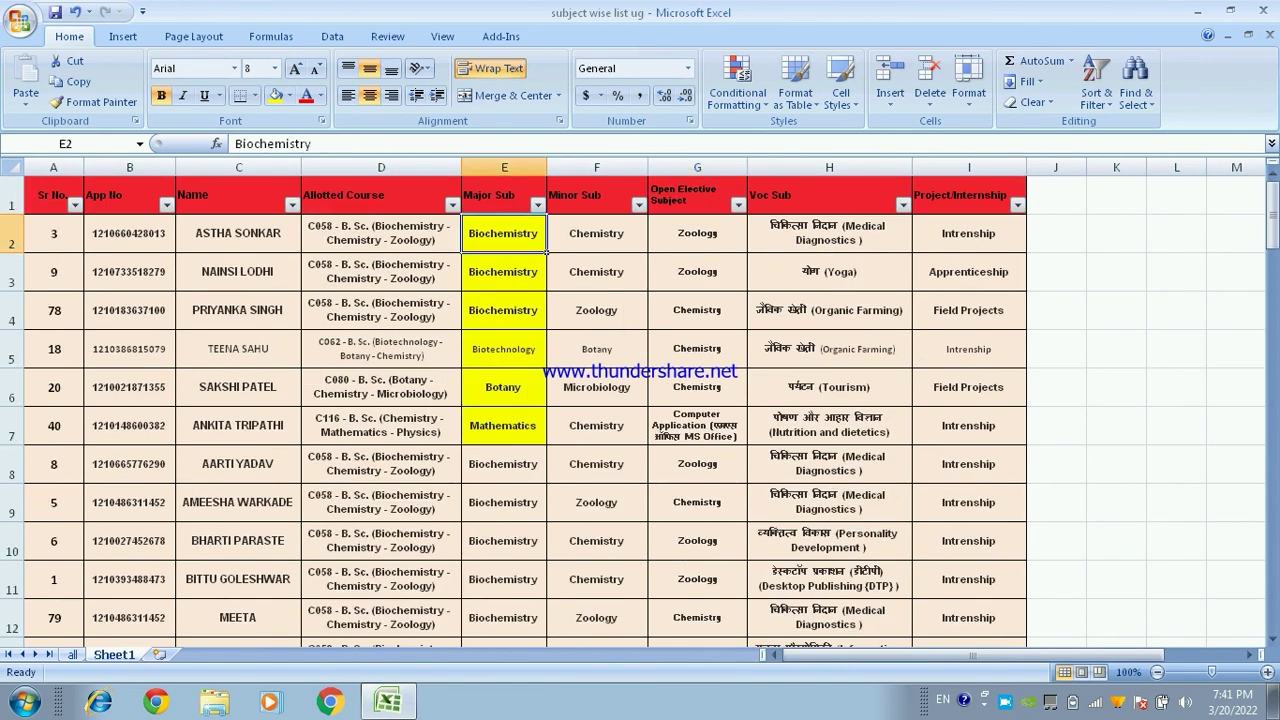
{"action": "left_click", "coordinate": [537, 205]}
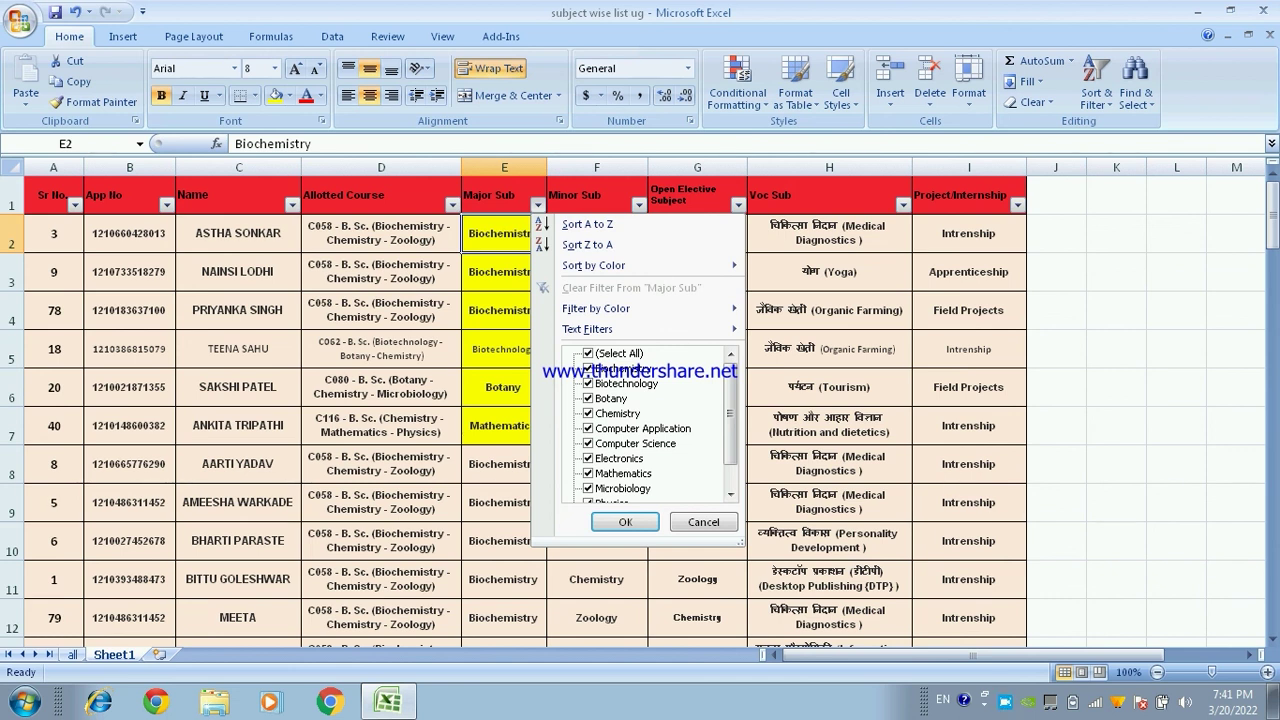
{"action": "key", "text": "Escape"}
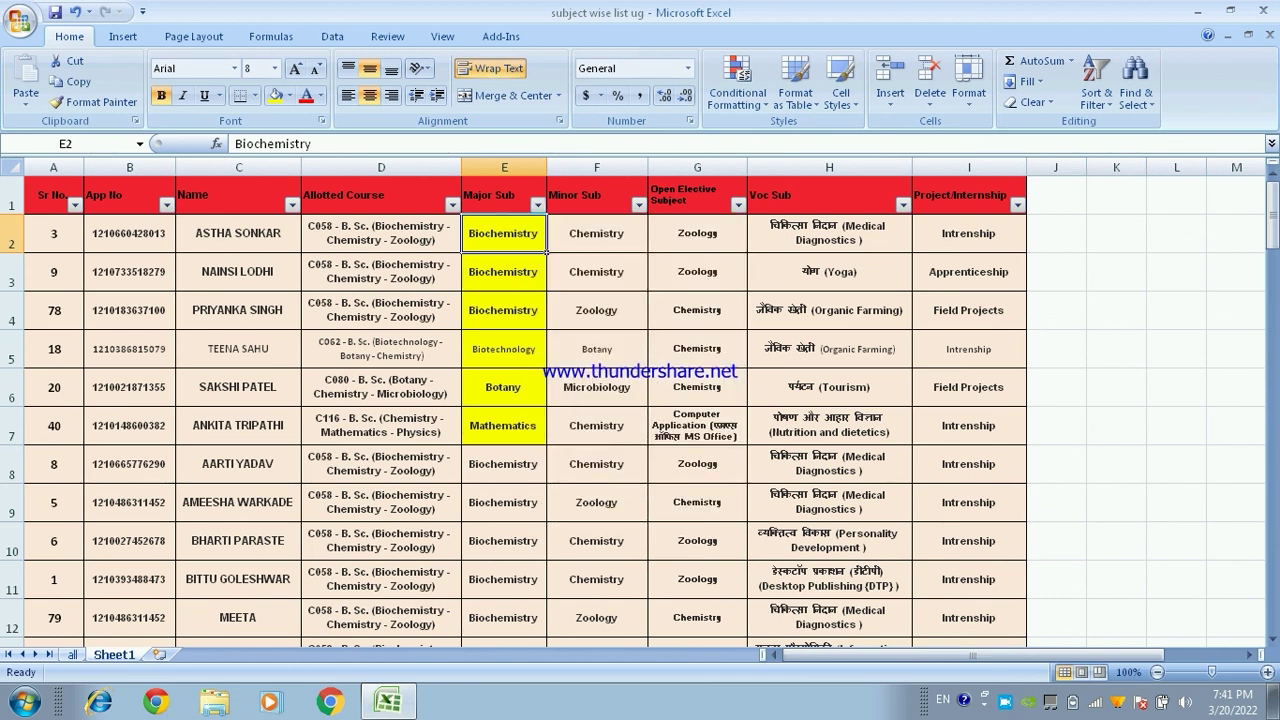
{"action": "left_click", "coordinate": [596, 233]}
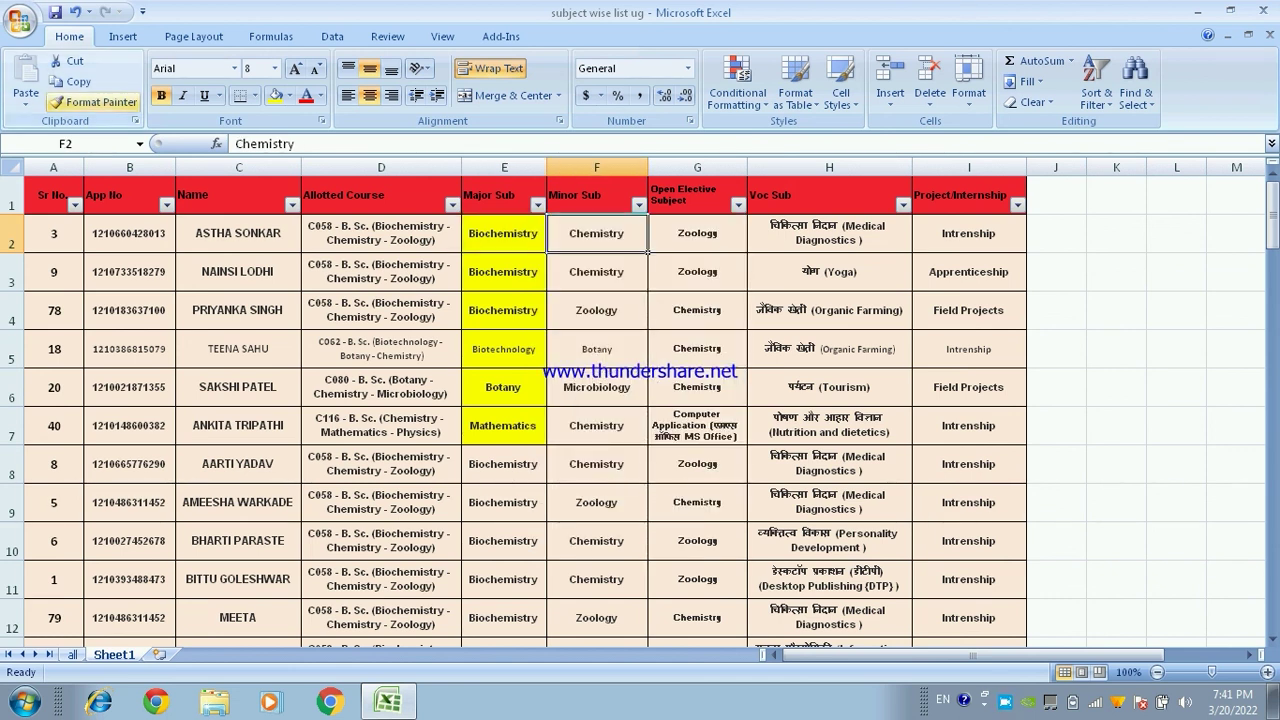
{"action": "left_click", "coordinate": [95, 101]}
{"action": "left_click_drag", "start_coordinate": [503, 233], "coordinate": [545, 480]}
Step: Go through Major Sub cells E9, E21, E33 and E42, filling E33 and E42 yellow
{"action": "left_click", "coordinate": [697, 464]}
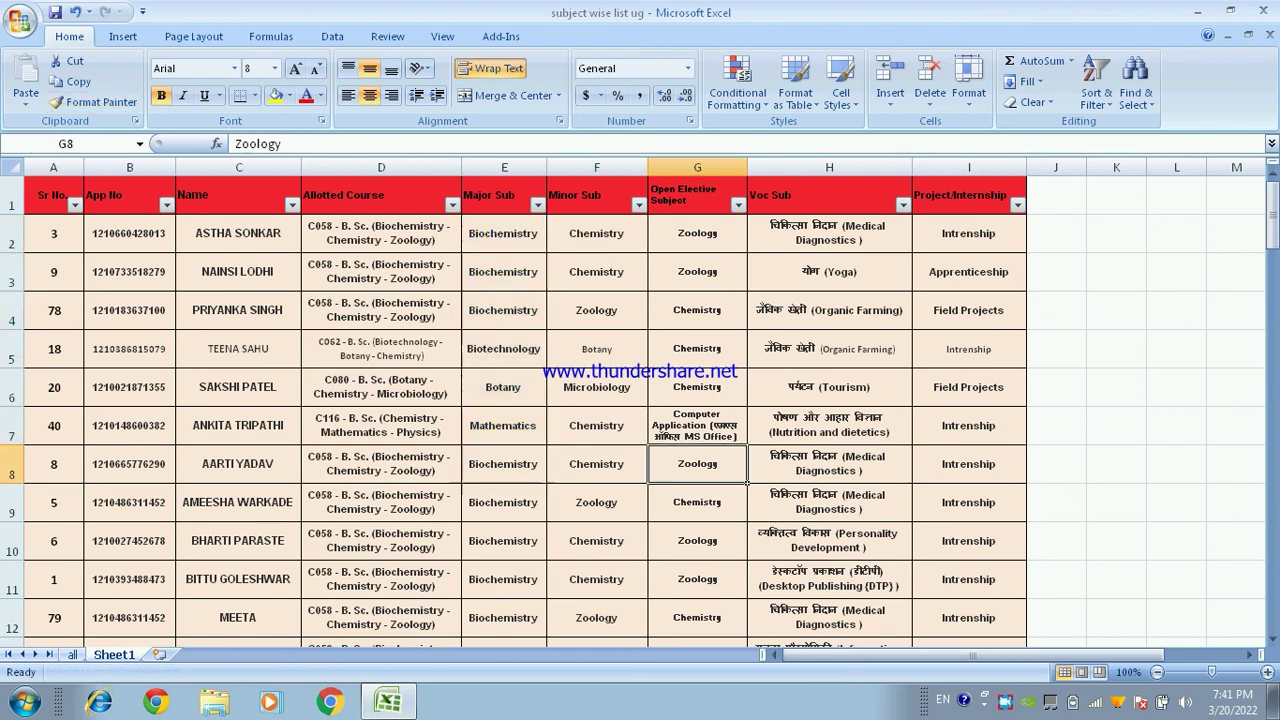
{"action": "scroll", "coordinate": [697, 464], "scroll_direction": "down", "scroll_amount": 1}
{"action": "left_click", "coordinate": [540, 400]}
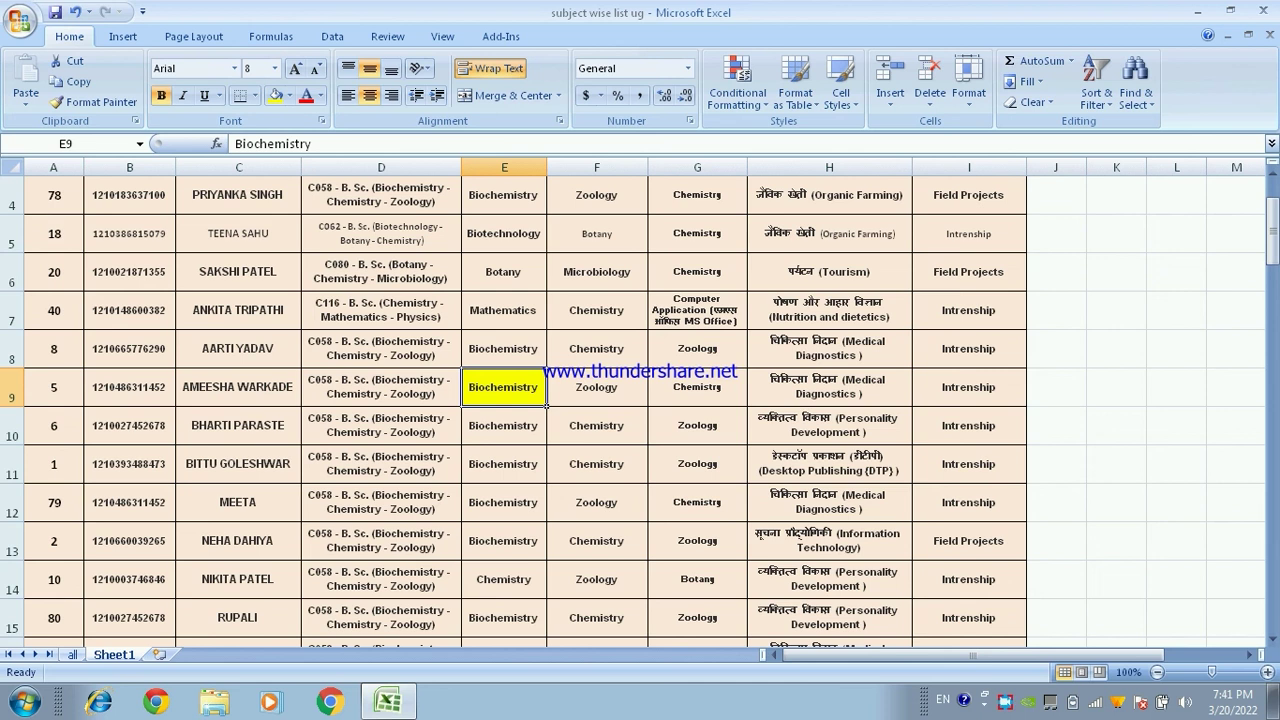
{"action": "scroll", "coordinate": [546, 404], "scroll_direction": "down", "scroll_amount": 3}
{"action": "left_click", "coordinate": [545, 512]}
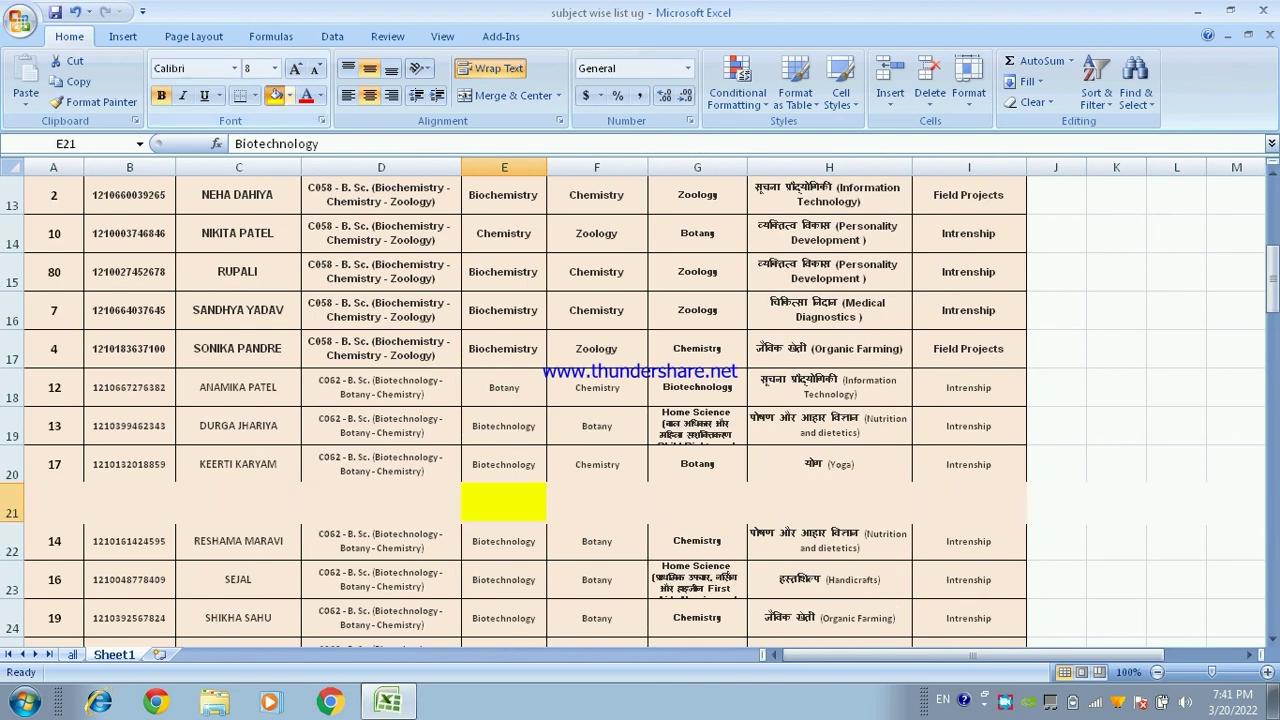
{"action": "scroll", "coordinate": [546, 404], "scroll_direction": "down", "scroll_amount": 3}
{"action": "left_click", "coordinate": [503, 617]}
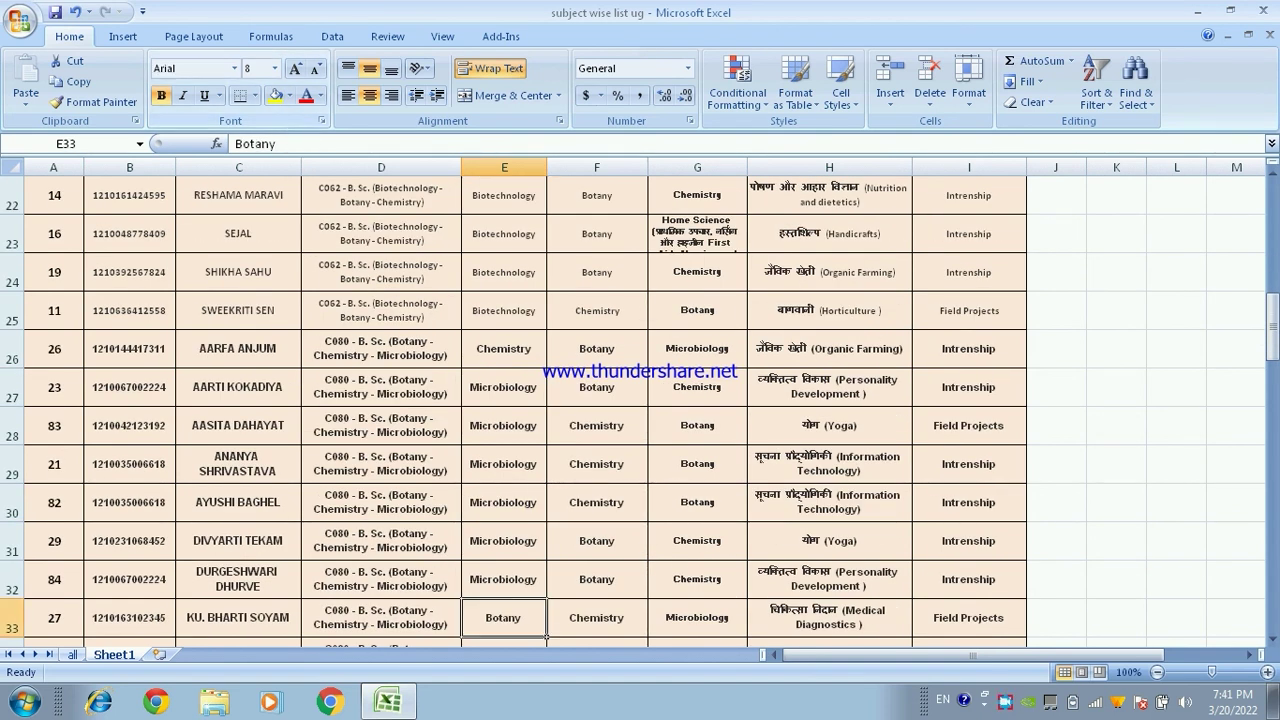
{"action": "left_click", "coordinate": [275, 95]}
{"action": "scroll", "coordinate": [546, 404], "scroll_direction": "down", "scroll_amount": 3}
{"action": "left_click", "coordinate": [503, 617]}
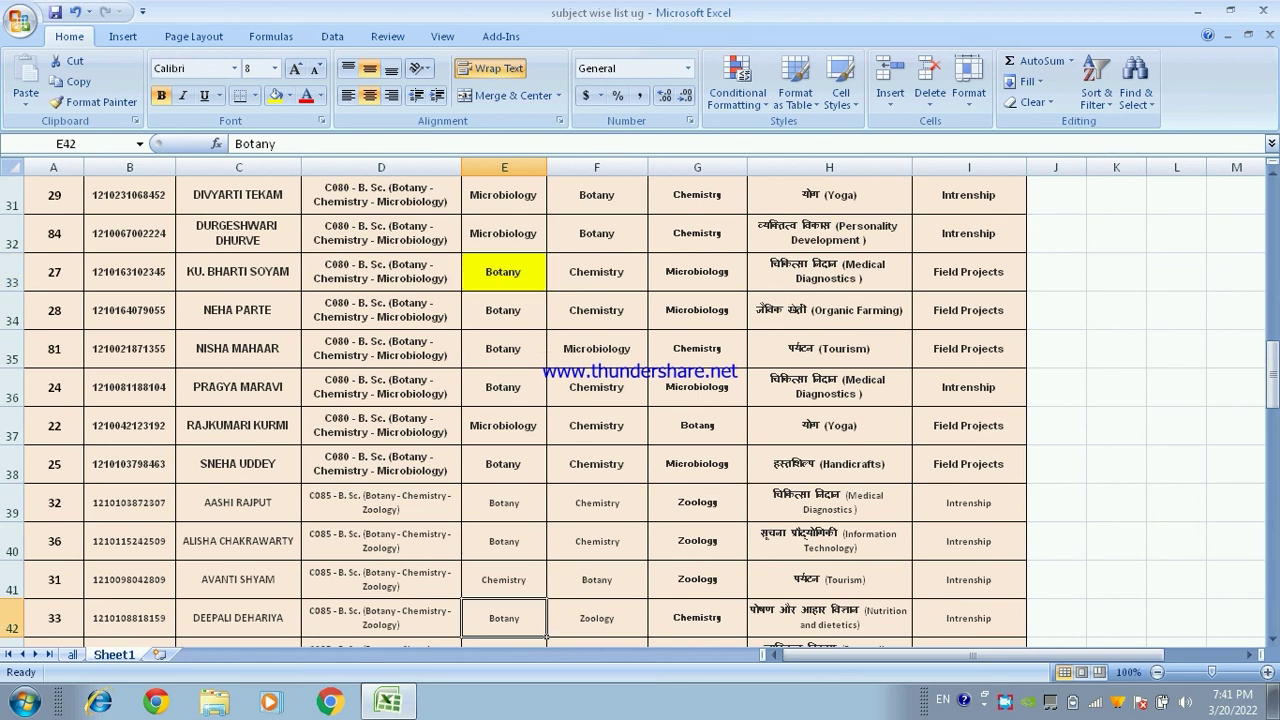
{"action": "left_click", "coordinate": [275, 95]}
{"action": "scroll", "coordinate": [546, 404], "scroll_direction": "up", "scroll_amount": 9}
{"action": "scroll", "coordinate": [546, 404], "scroll_direction": "up", "scroll_amount": 1}
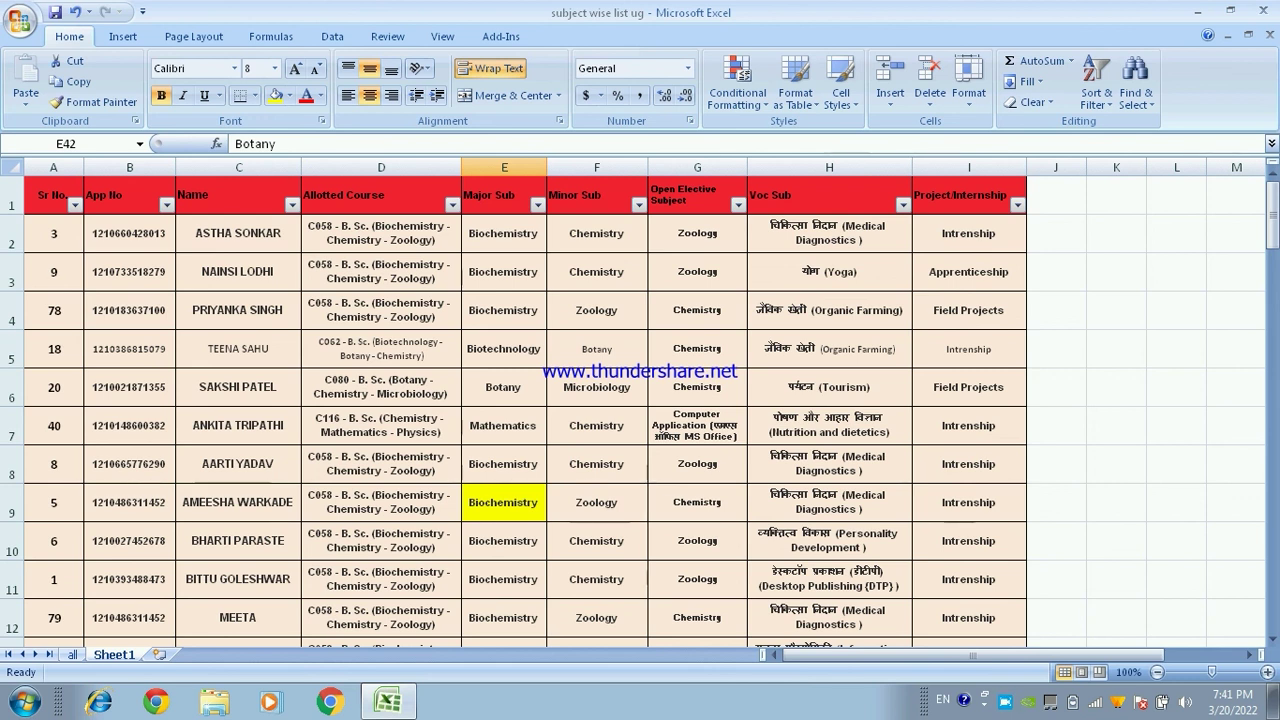
{"action": "left_click", "coordinate": [537, 205]}
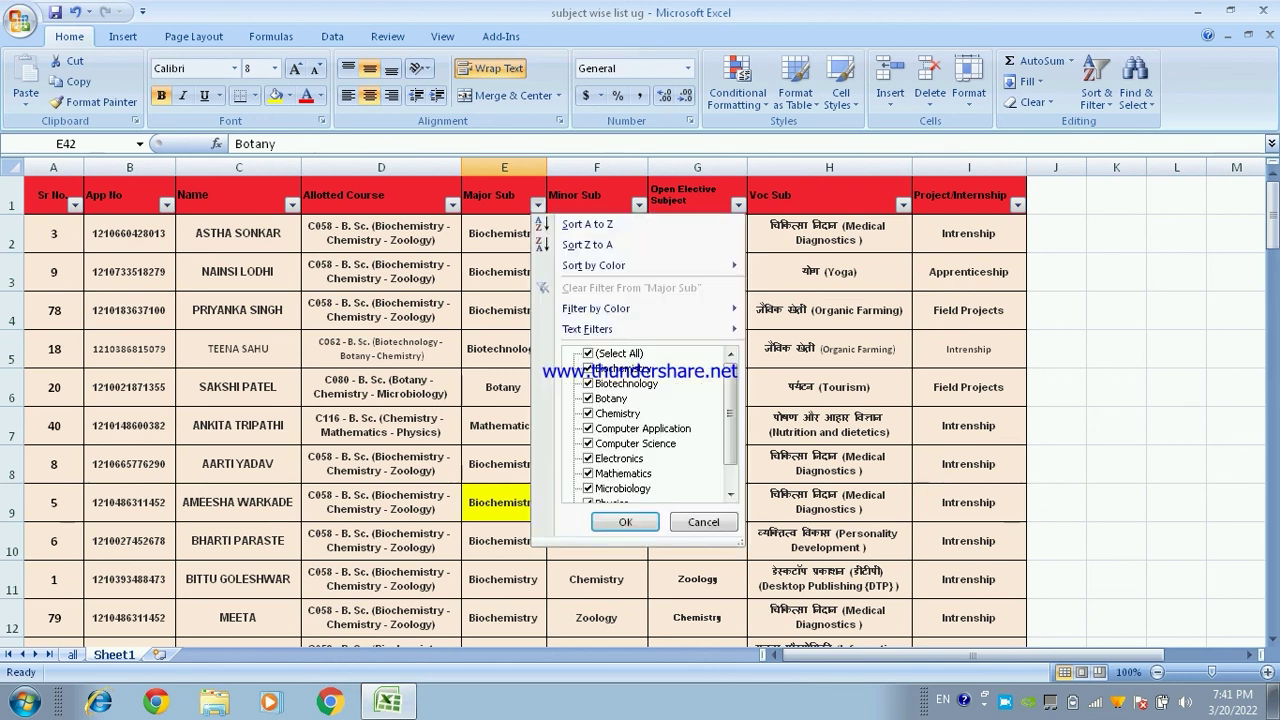
{"action": "mouse_move", "coordinate": [600, 329]}
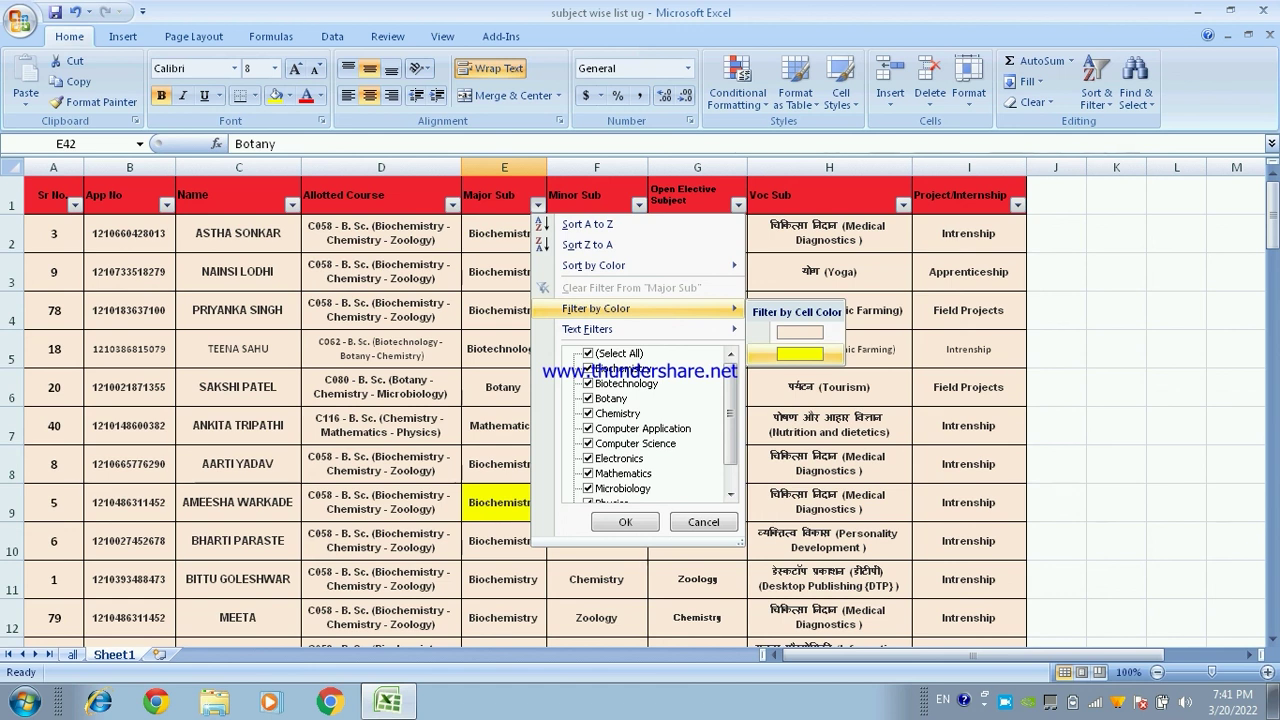
{"action": "left_click", "coordinate": [799, 353]}
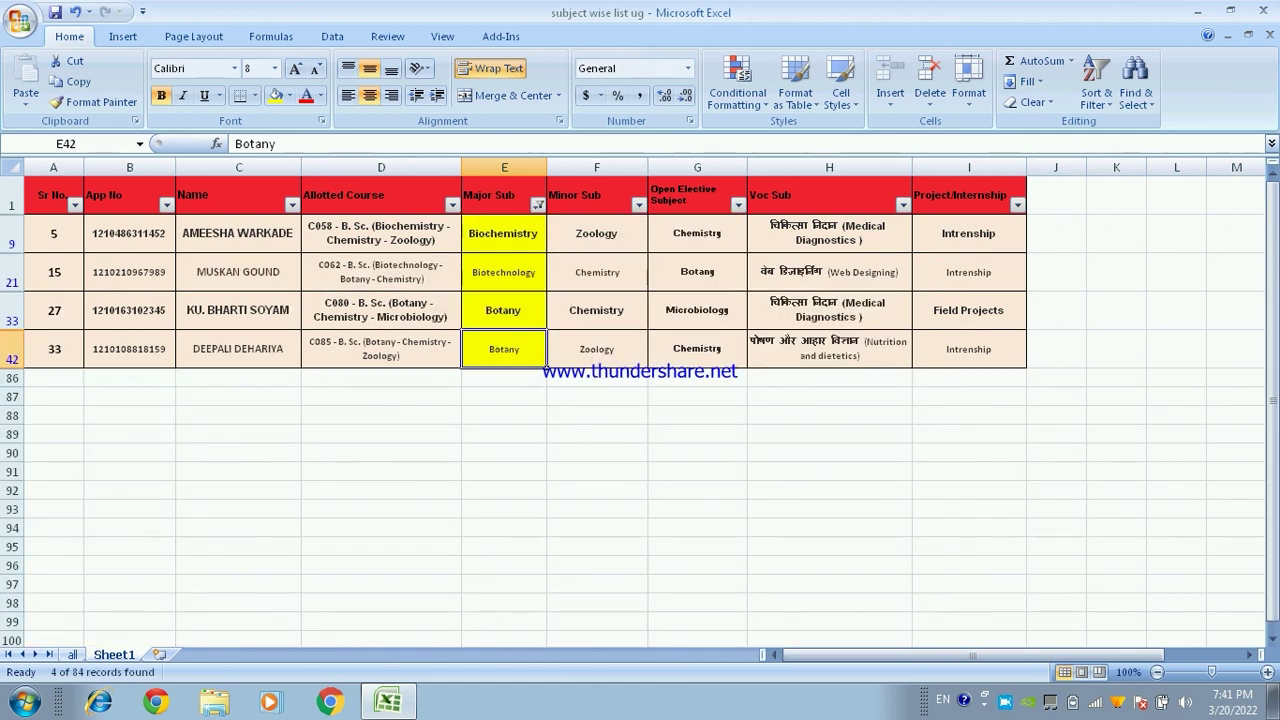
{"action": "left_click", "coordinate": [538, 204]}
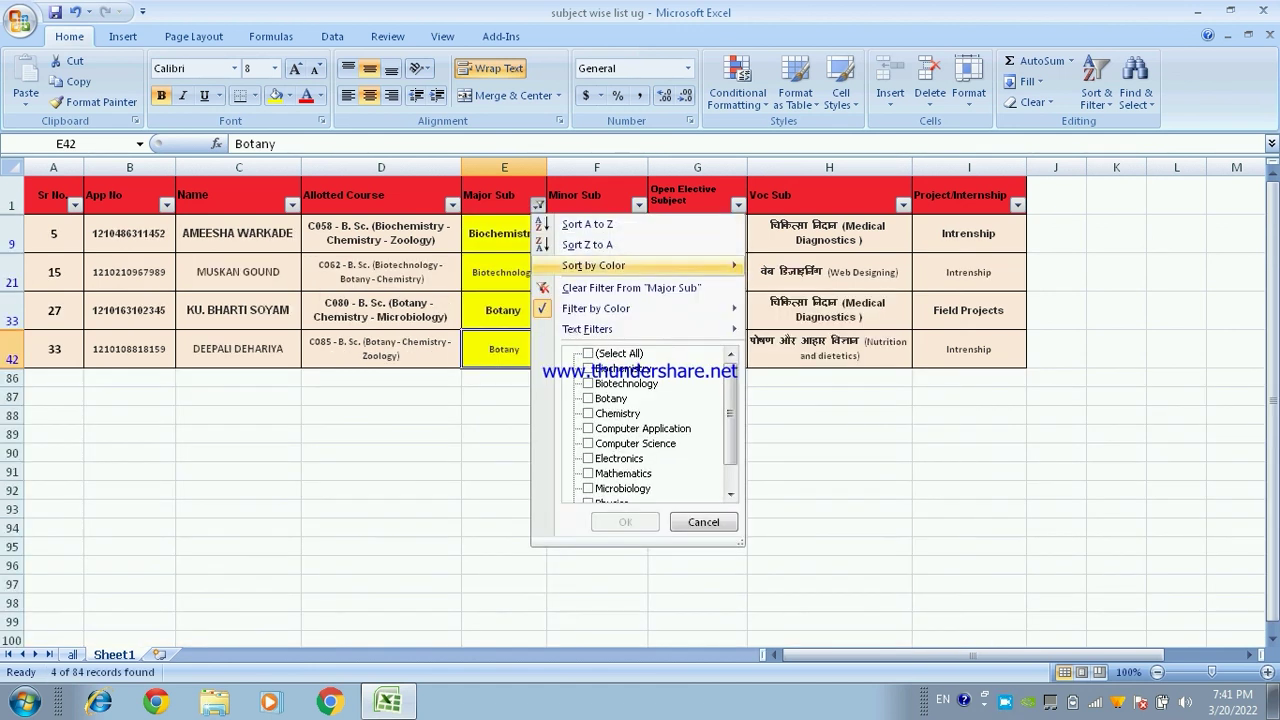
{"action": "left_click", "coordinate": [630, 288]}
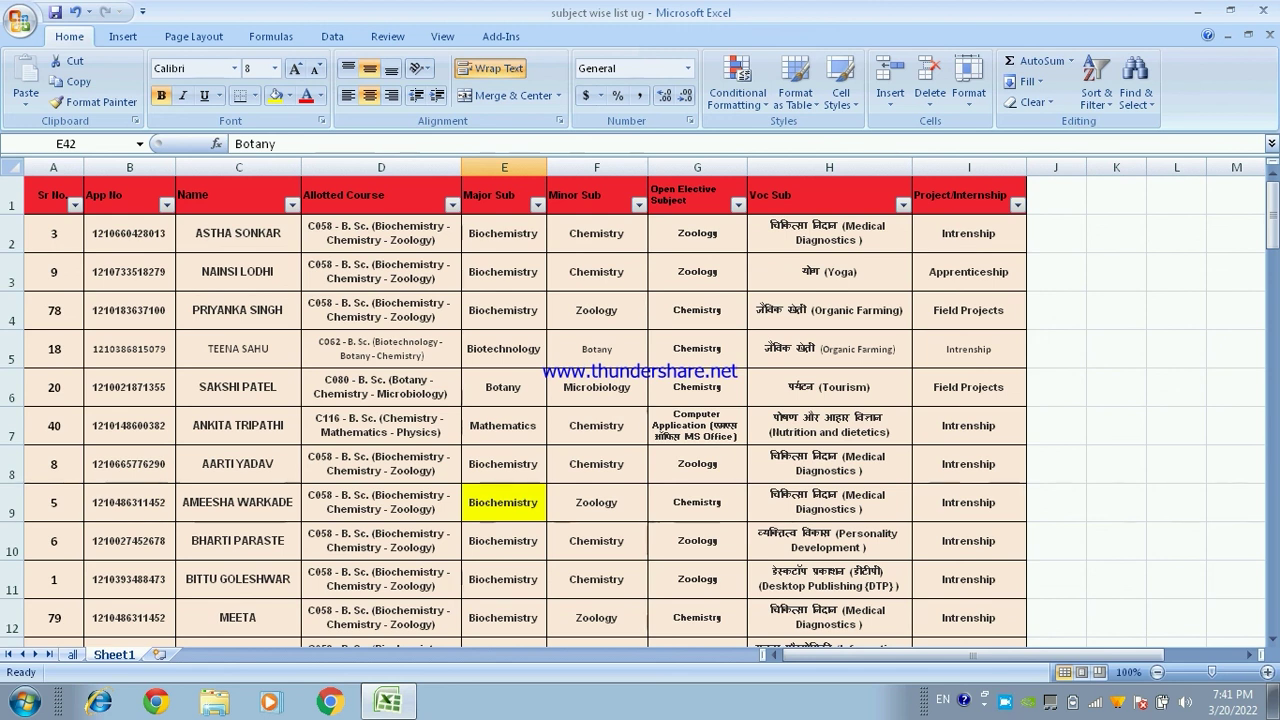
Step: Enter marks 65, 96, 96, 58, 96 and 65 into J2:J7
{"action": "left_click", "coordinate": [1056, 233]}
{"action": "type", "text": "65"}
{"action": "key", "text": "Return"}
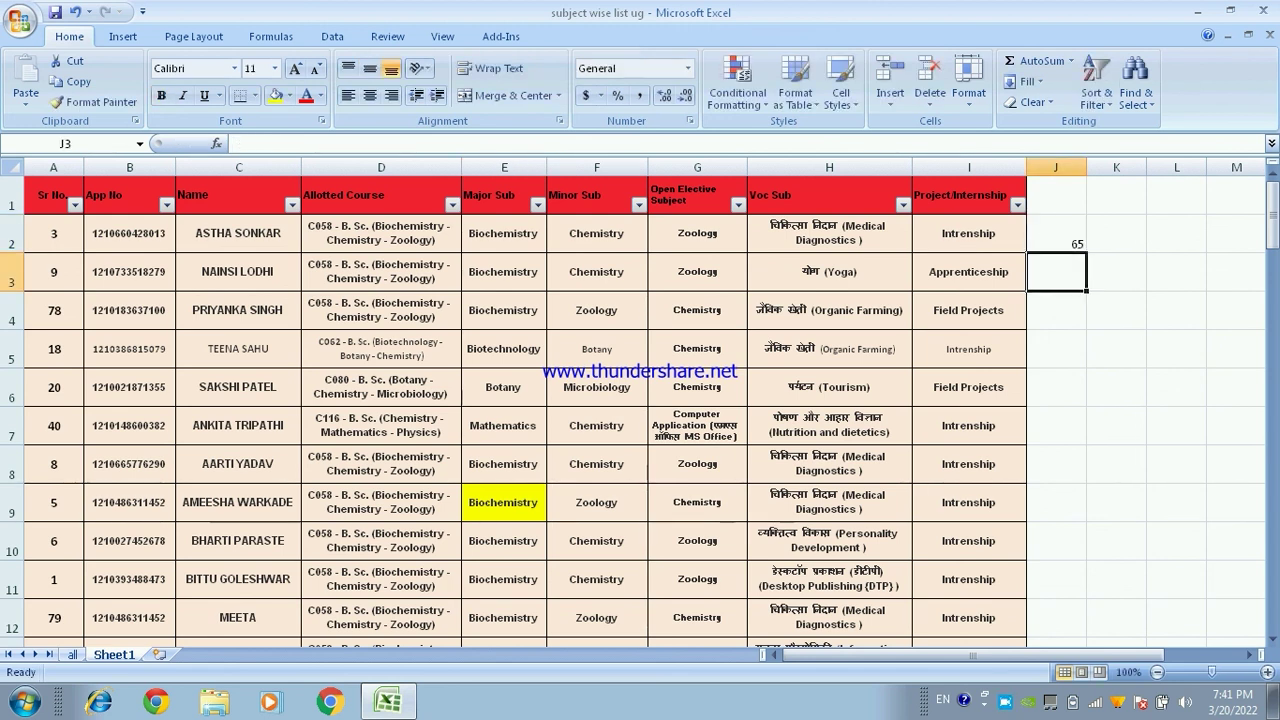
{"action": "type", "text": "96"}
{"action": "key", "text": "Return"}
{"action": "type", "text": "96"}
{"action": "key", "text": "Return"}
{"action": "type", "text": "58"}
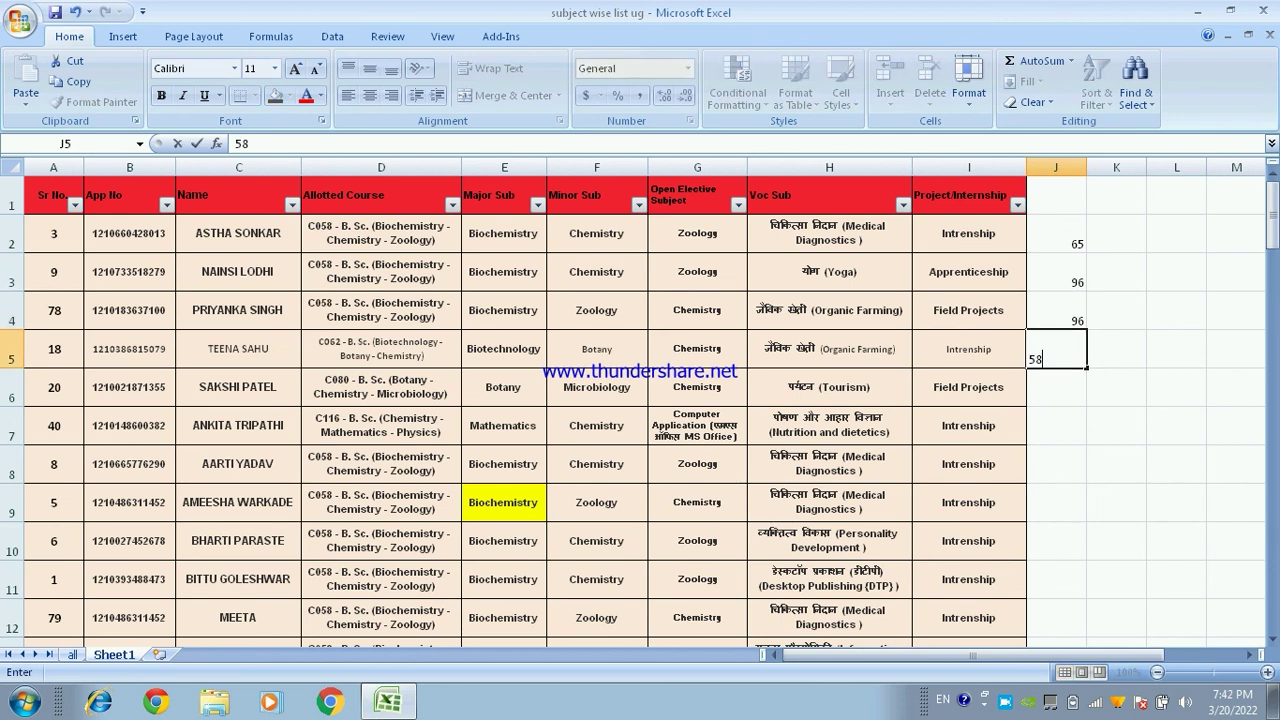
{"action": "key", "text": "Return"}
{"action": "type", "text": "9685"}
{"action": "key", "text": "BackSpace"}
{"action": "key", "text": "BackSpace"}
{"action": "key", "text": "Return"}
{"action": "type", "text": "65"}
{"action": "key", "text": "Return"}
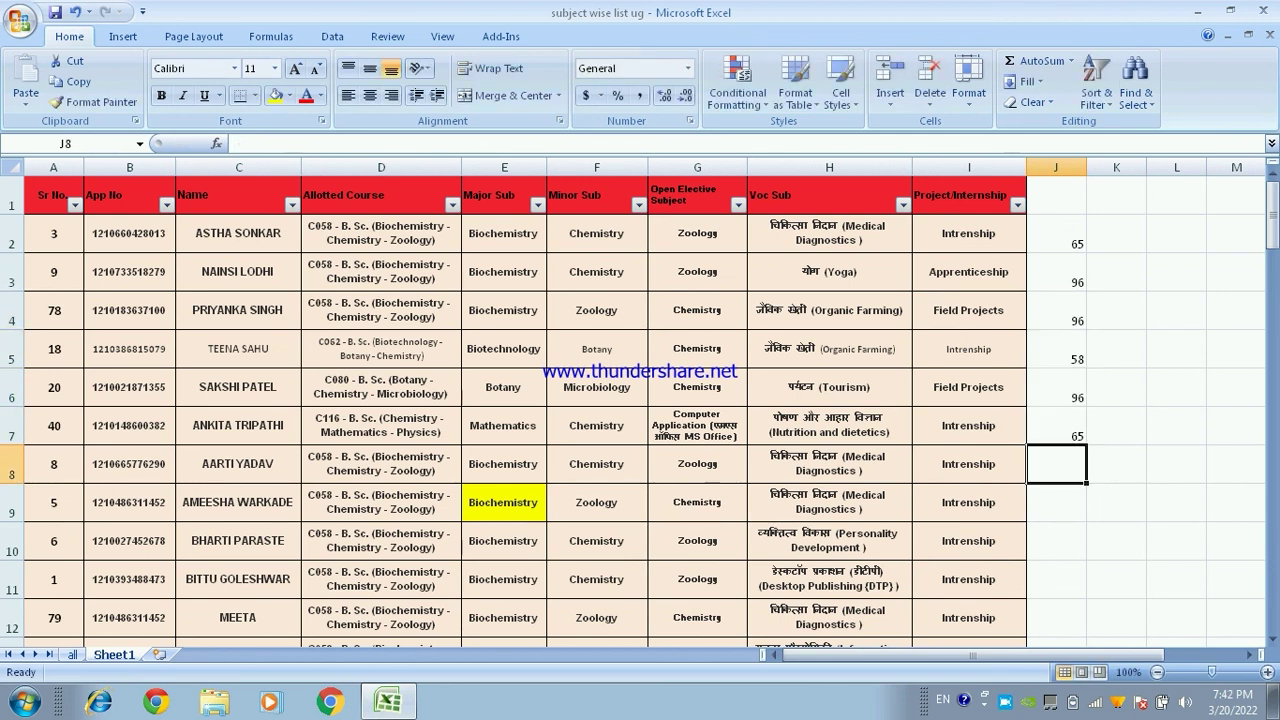
Step: Turn the header filters off and on again so column J gets a filter dropdown
{"action": "left_click", "coordinate": [1056, 195]}
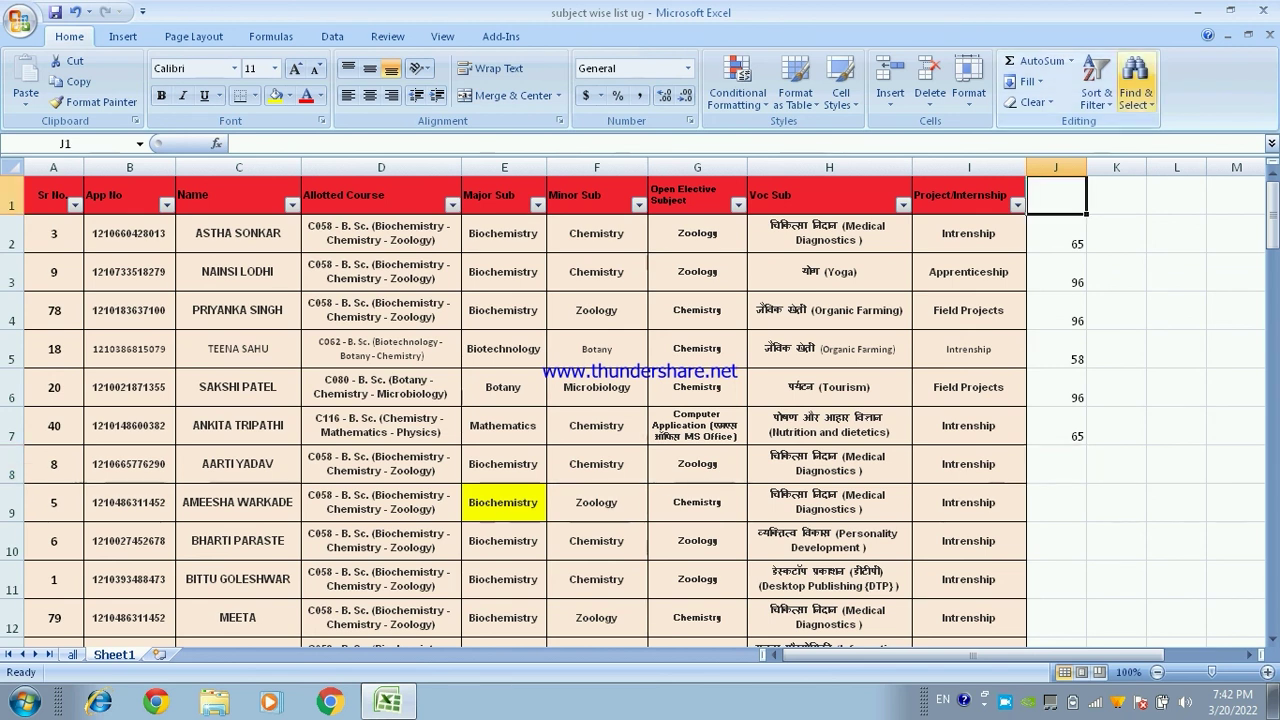
{"action": "left_click", "coordinate": [1096, 80]}
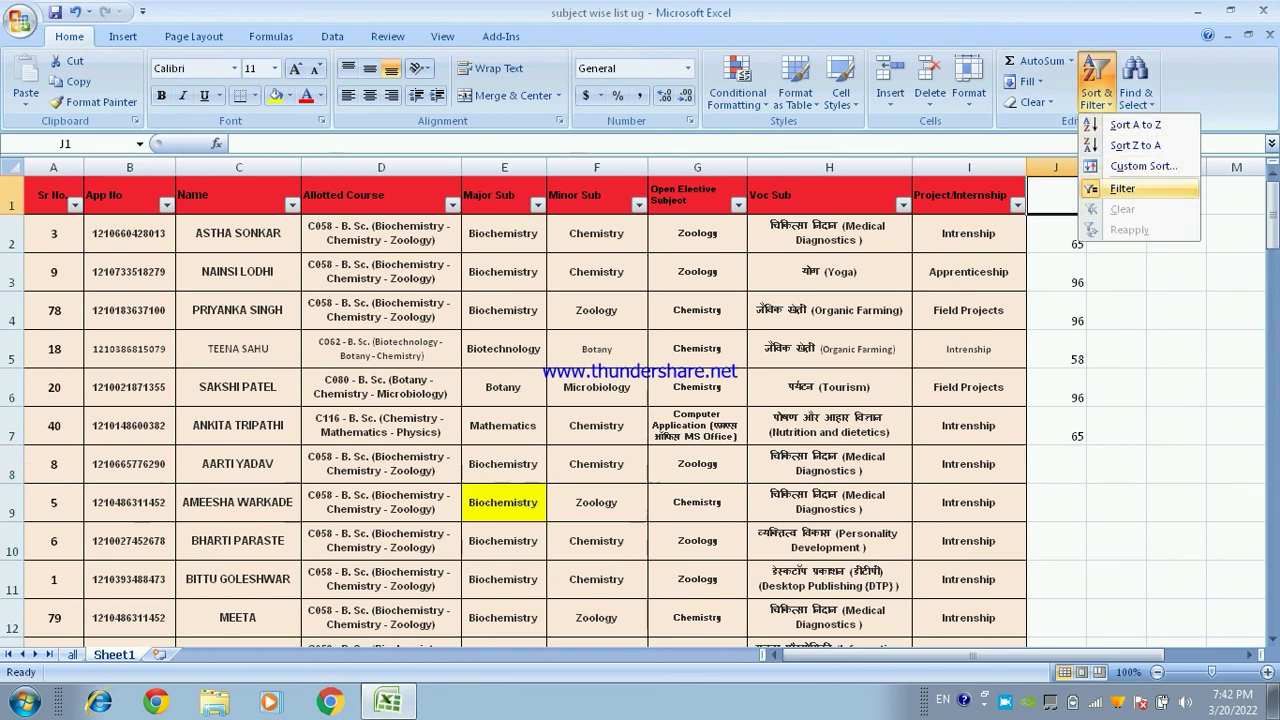
{"action": "left_click", "coordinate": [1122, 188]}
{"action": "left_click", "coordinate": [1096, 80]}
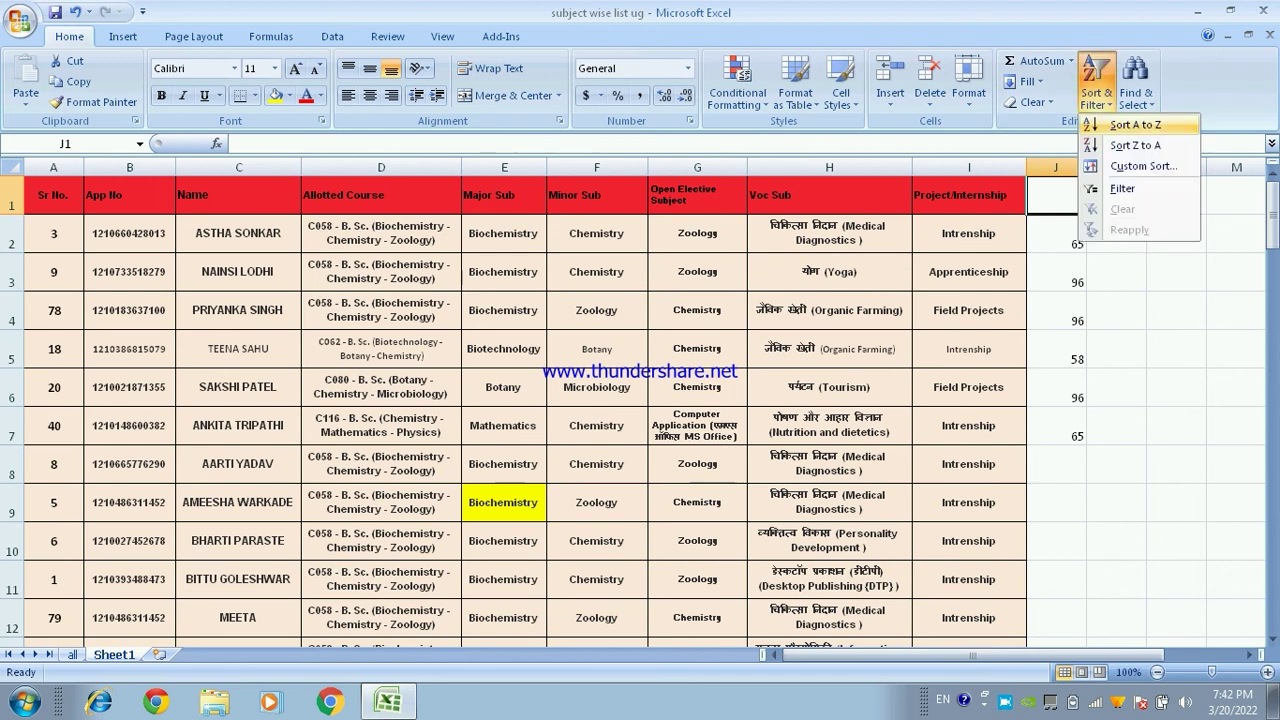
{"action": "left_click", "coordinate": [1122, 188]}
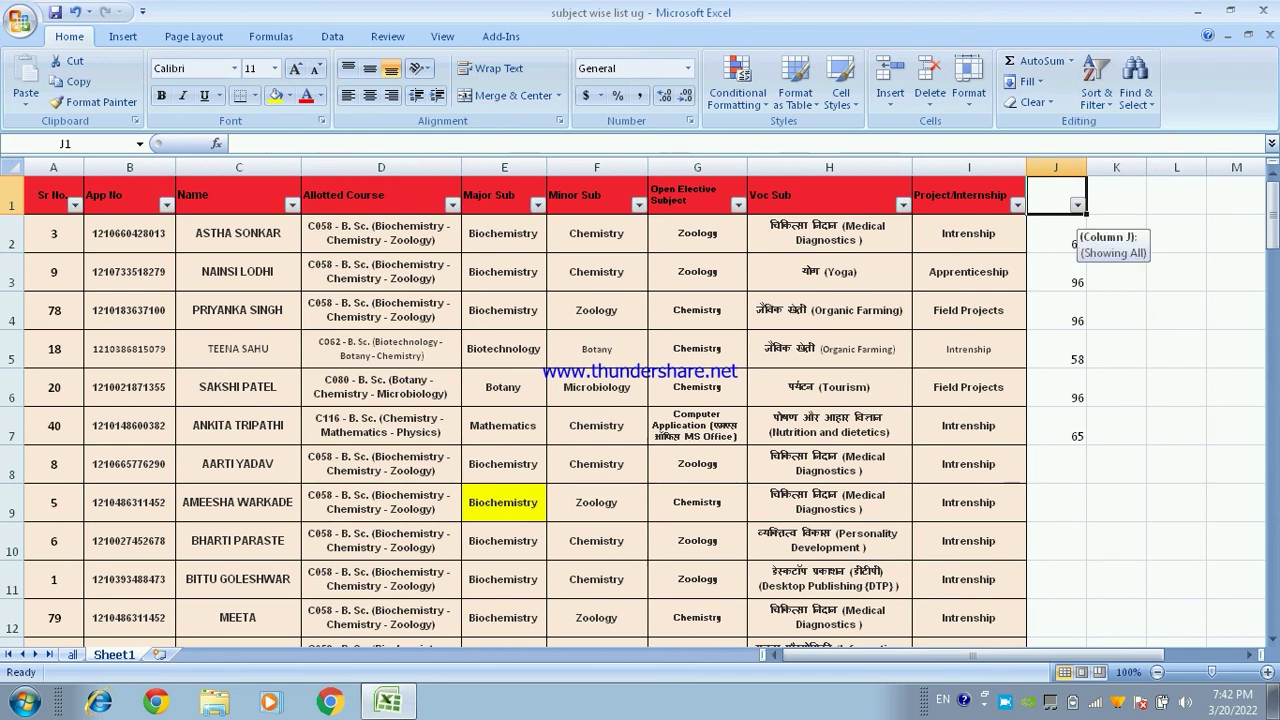
Step: Enter marks 89, 69, 65, 58, 85, 96, 69 and 78 into J8:J15
{"action": "left_click", "coordinate": [1056, 463]}
{"action": "type", "text": "89"}
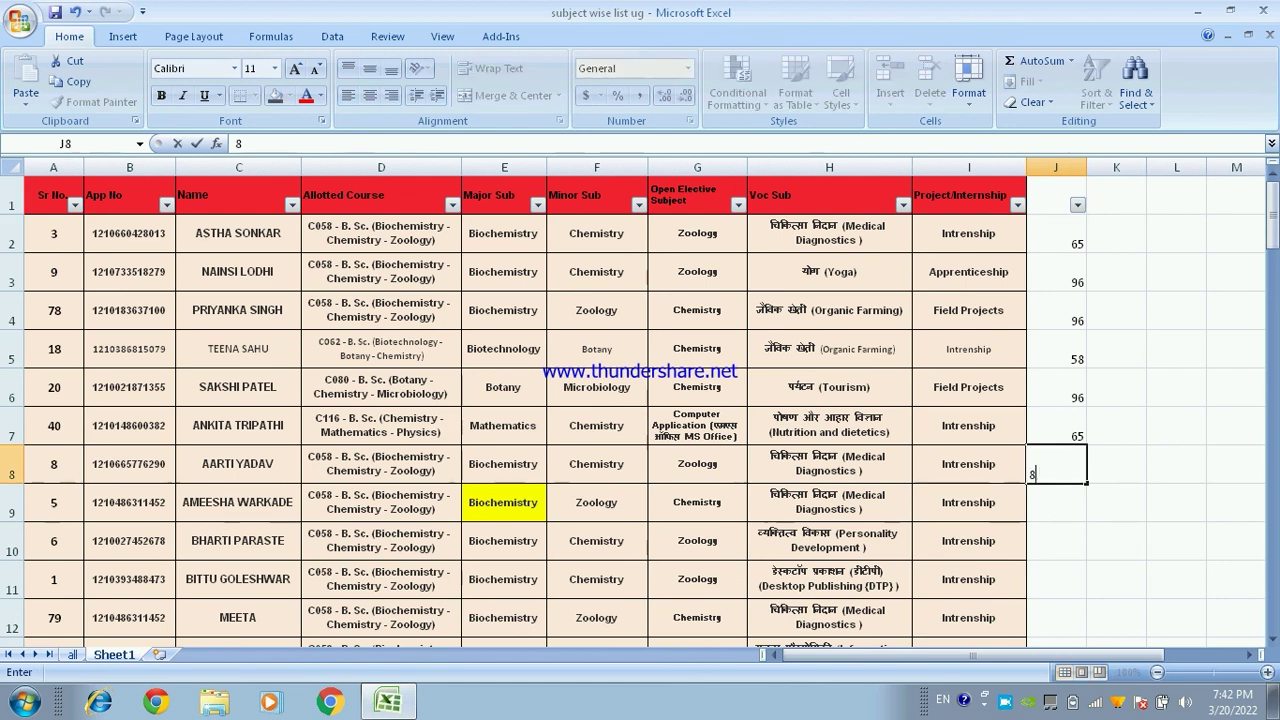
{"action": "key", "text": "Return"}
{"action": "type", "text": "69"}
{"action": "key", "text": "Return"}
{"action": "type", "text": "65"}
{"action": "key", "text": "Return"}
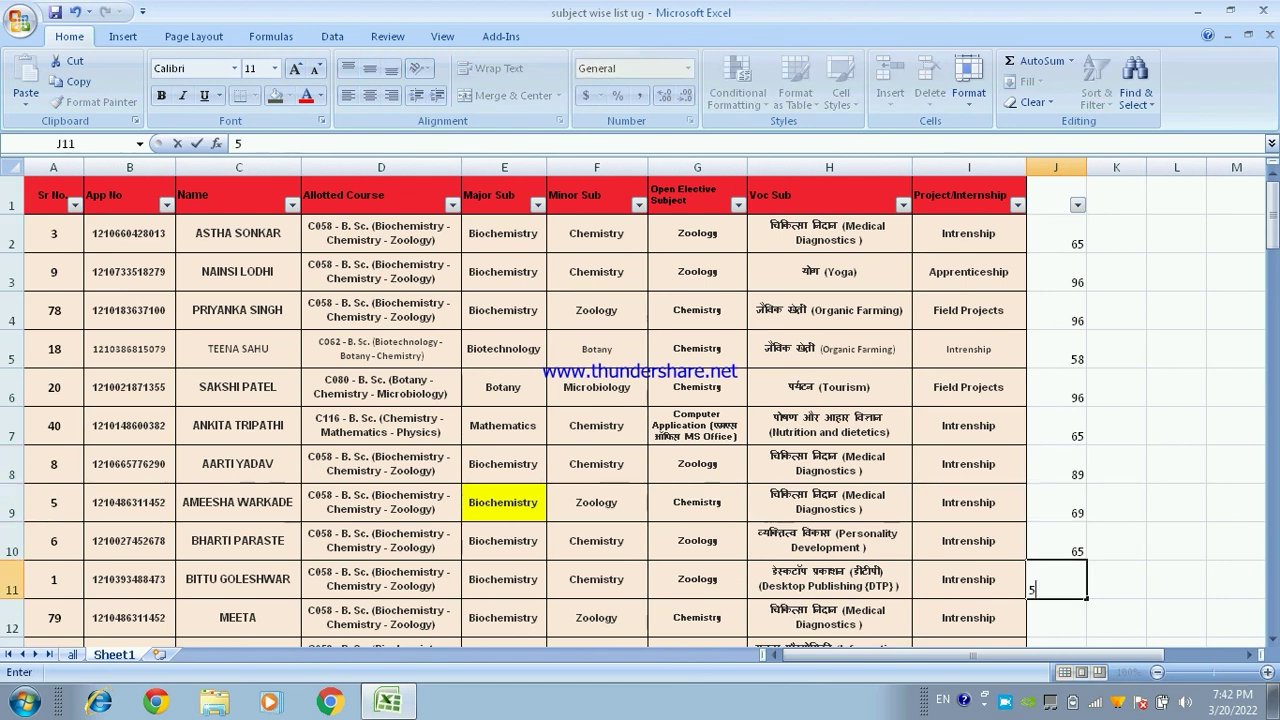
{"action": "type", "text": "58"}
{"action": "key", "text": "Return"}
{"action": "type", "text": "5465"}
{"action": "key", "text": "Return"}
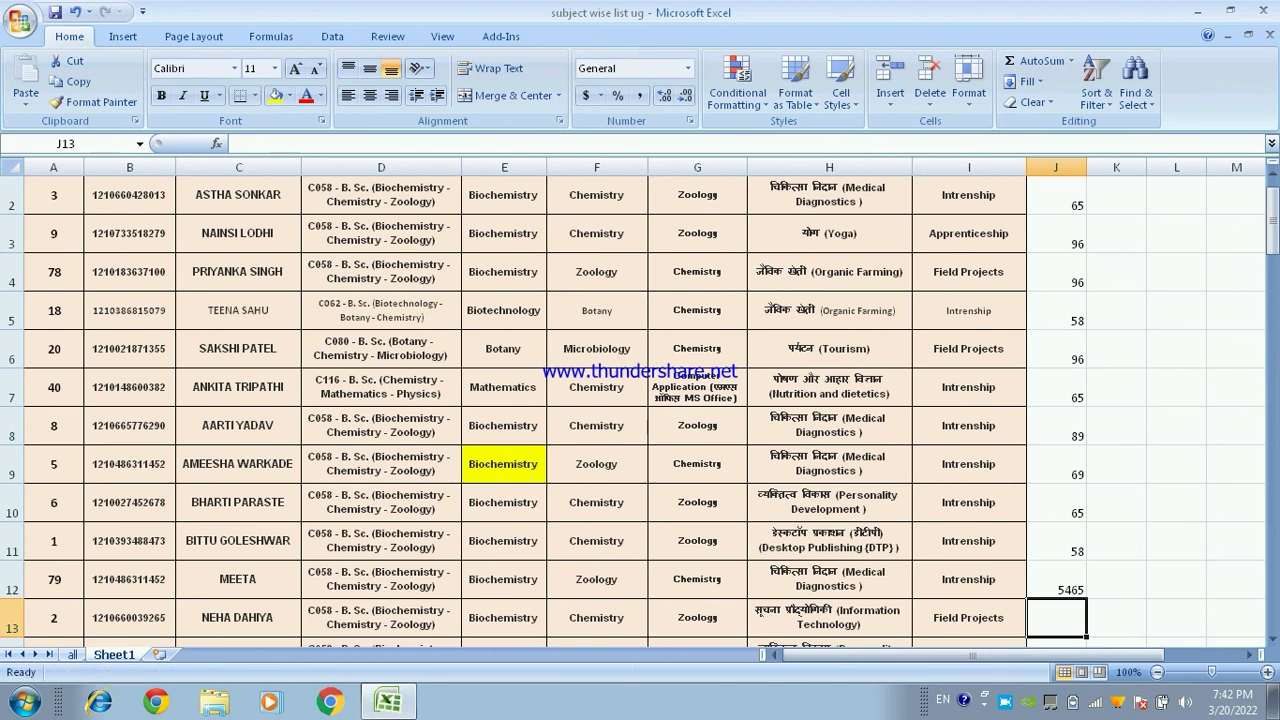
{"action": "key", "text": "Up"}
{"action": "type", "text": "85"}
{"action": "key", "text": "Return"}
{"action": "type", "text": "96"}
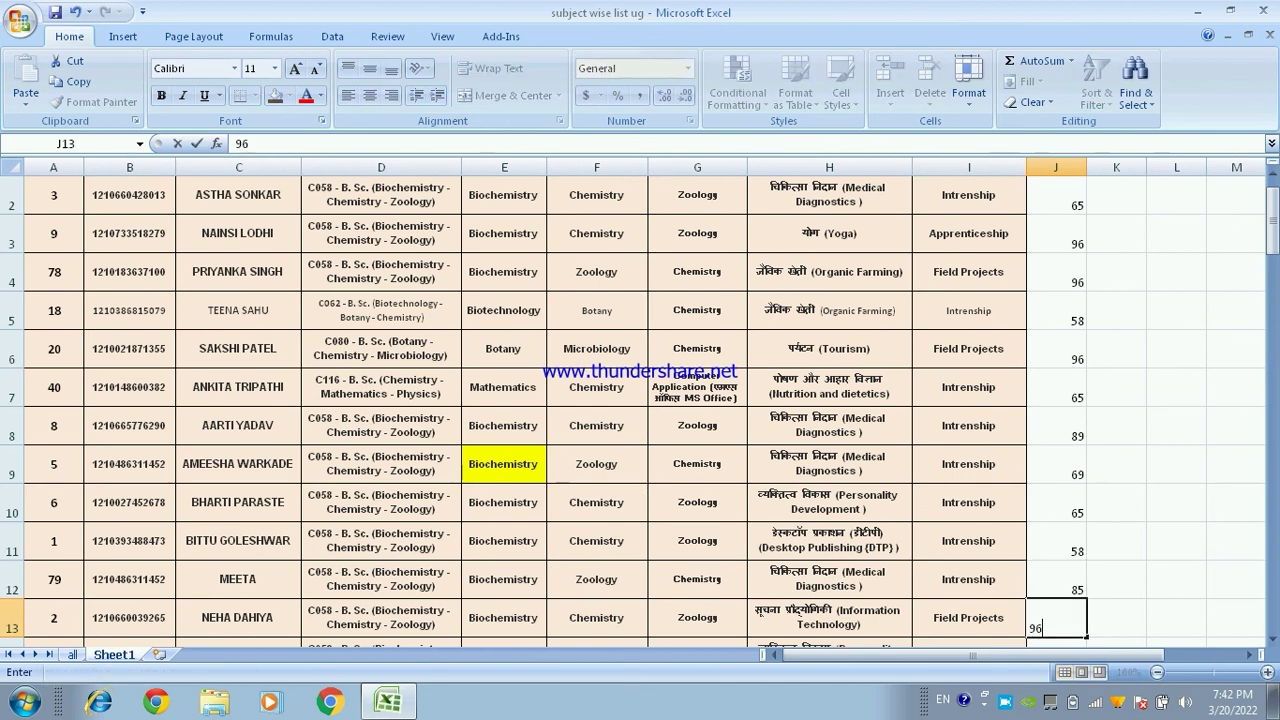
{"action": "key", "text": "Return"}
{"action": "type", "text": "69"}
{"action": "key", "text": "Return"}
{"action": "type", "text": "78"}
{"action": "key", "text": "Return"}
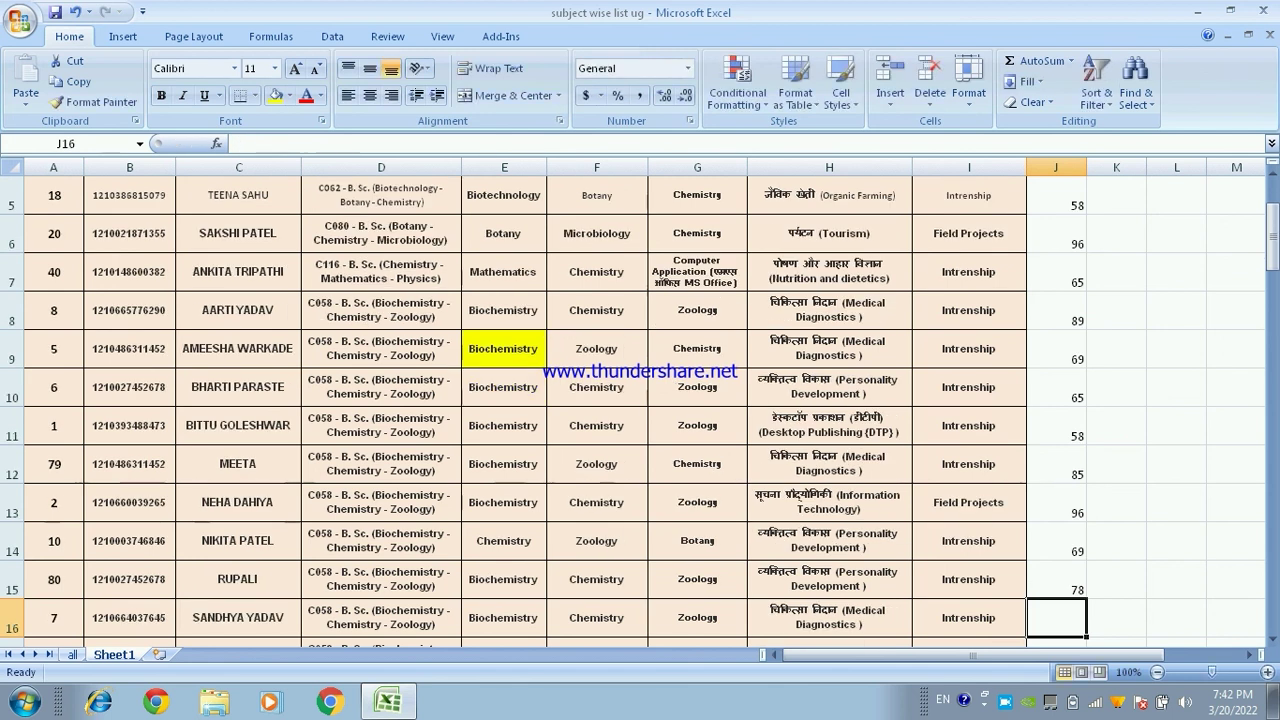
{"action": "scroll", "coordinate": [640, 400], "scroll_direction": "up", "scroll_amount": 2}
{"action": "left_click", "coordinate": [1077, 204]}
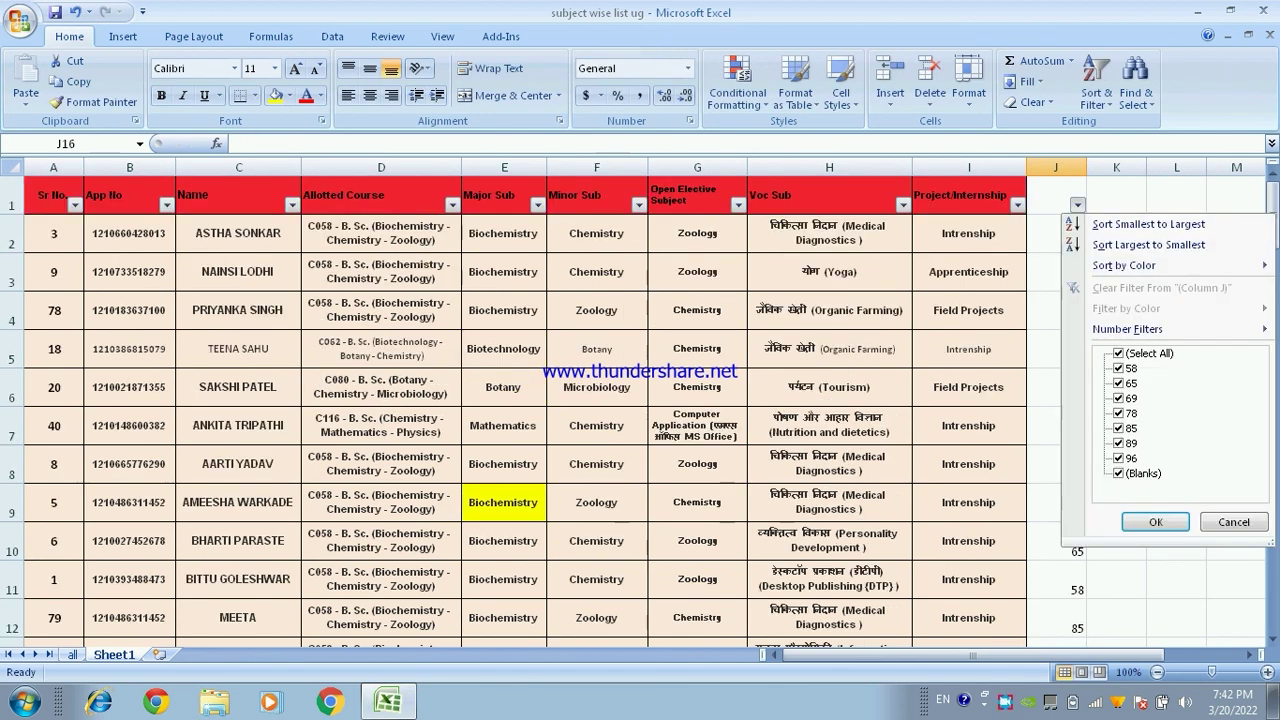
Step: Apply a Top 3 items filter to column J, leaving four students scoring 96
{"action": "mouse_move", "coordinate": [1127, 329]}
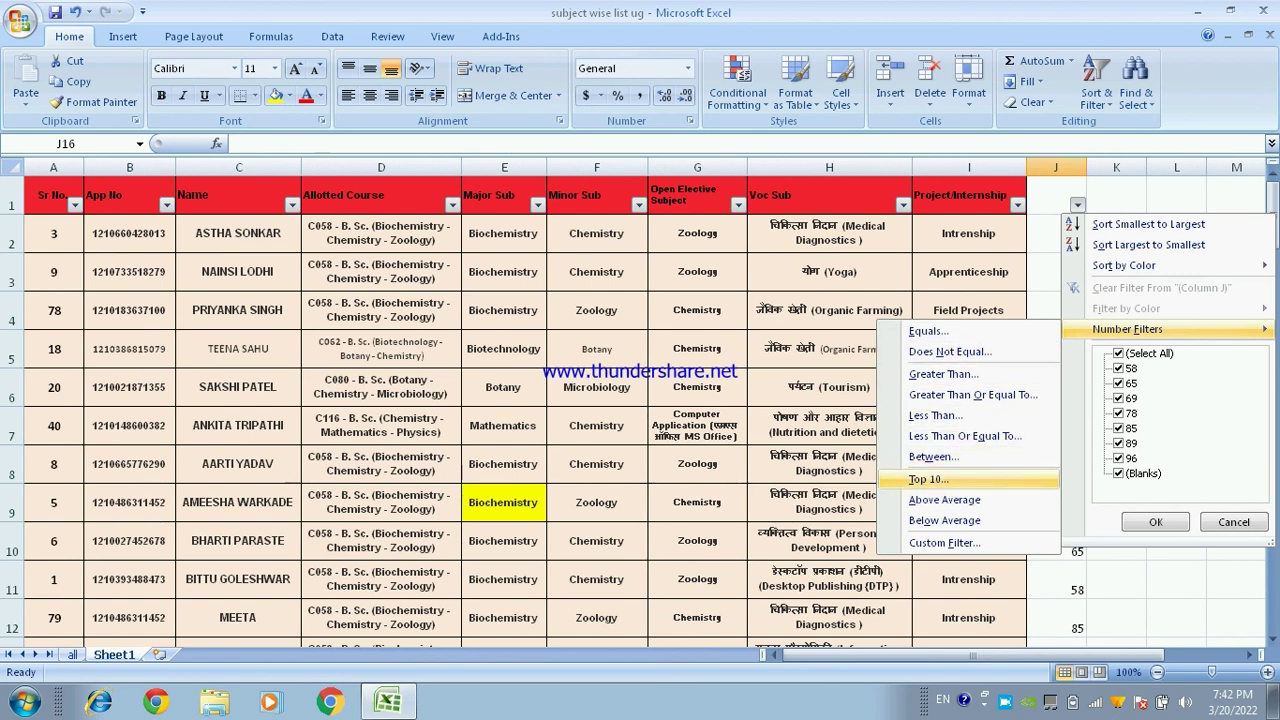
{"action": "left_click", "coordinate": [930, 479]}
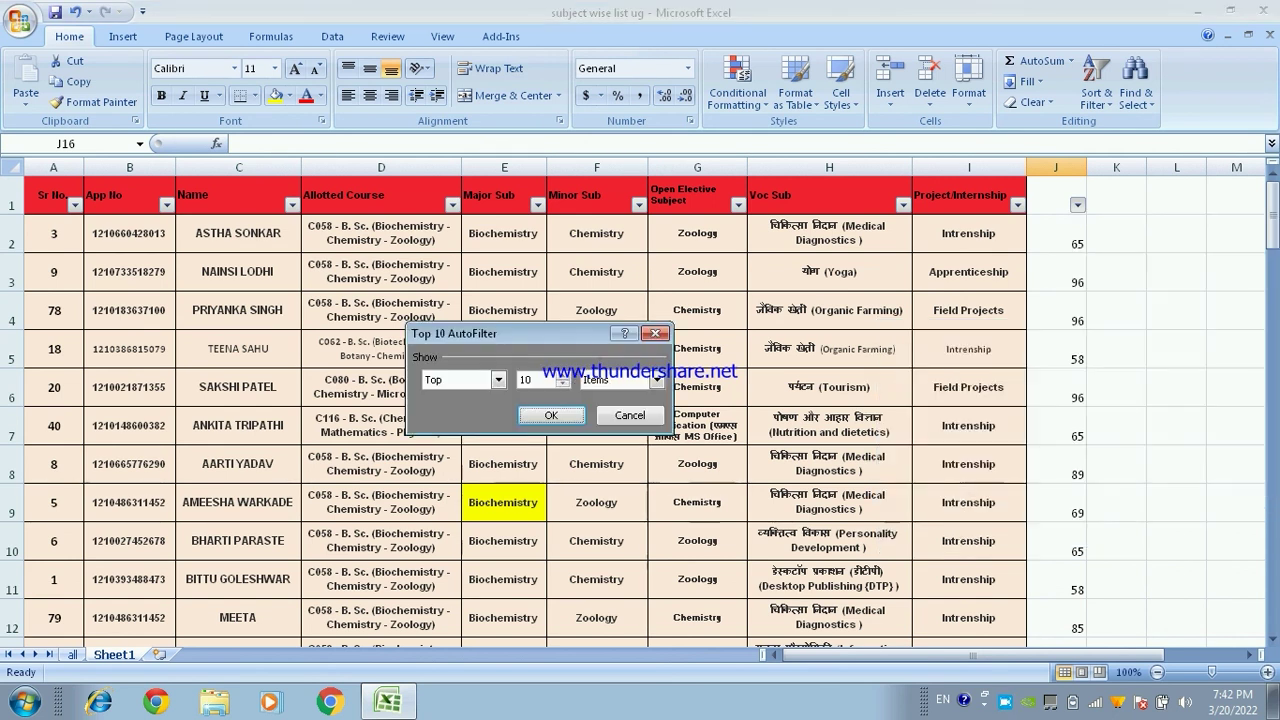
{"action": "type", "text": "3"}
{"action": "left_click", "coordinate": [551, 415]}
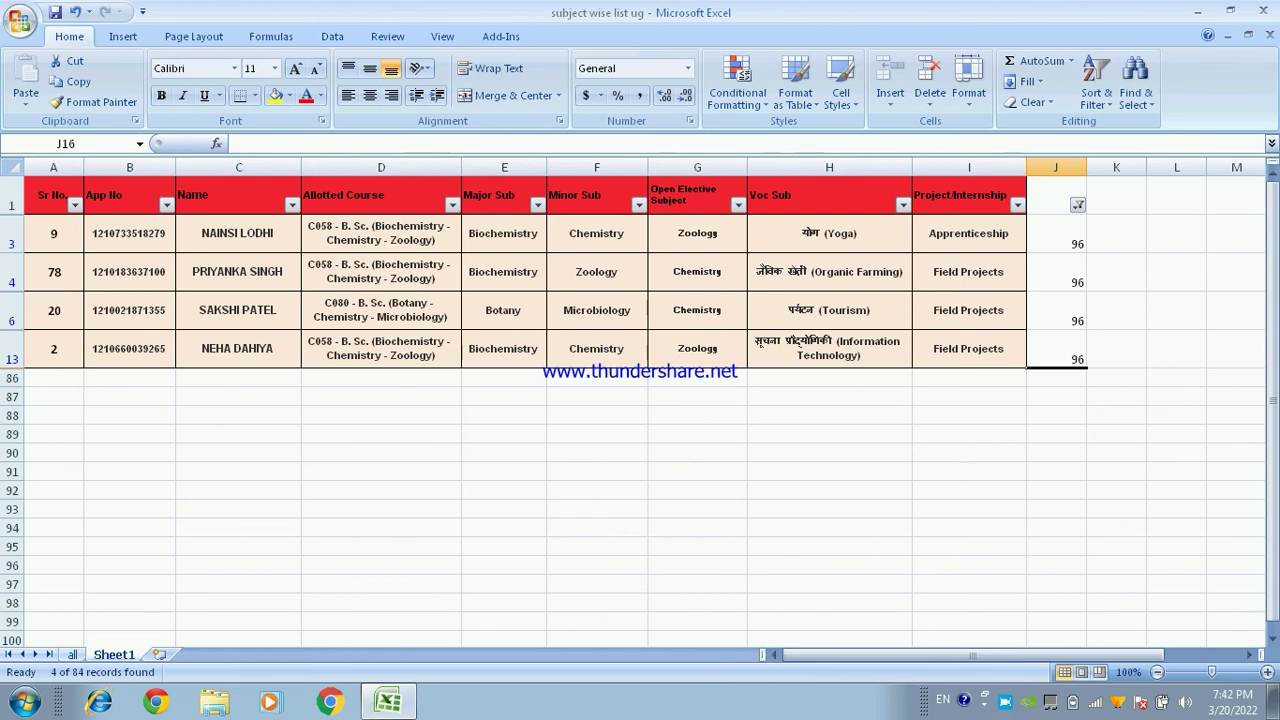
{"action": "left_click_drag", "start_coordinate": [1056, 320], "coordinate": [1056, 358]}
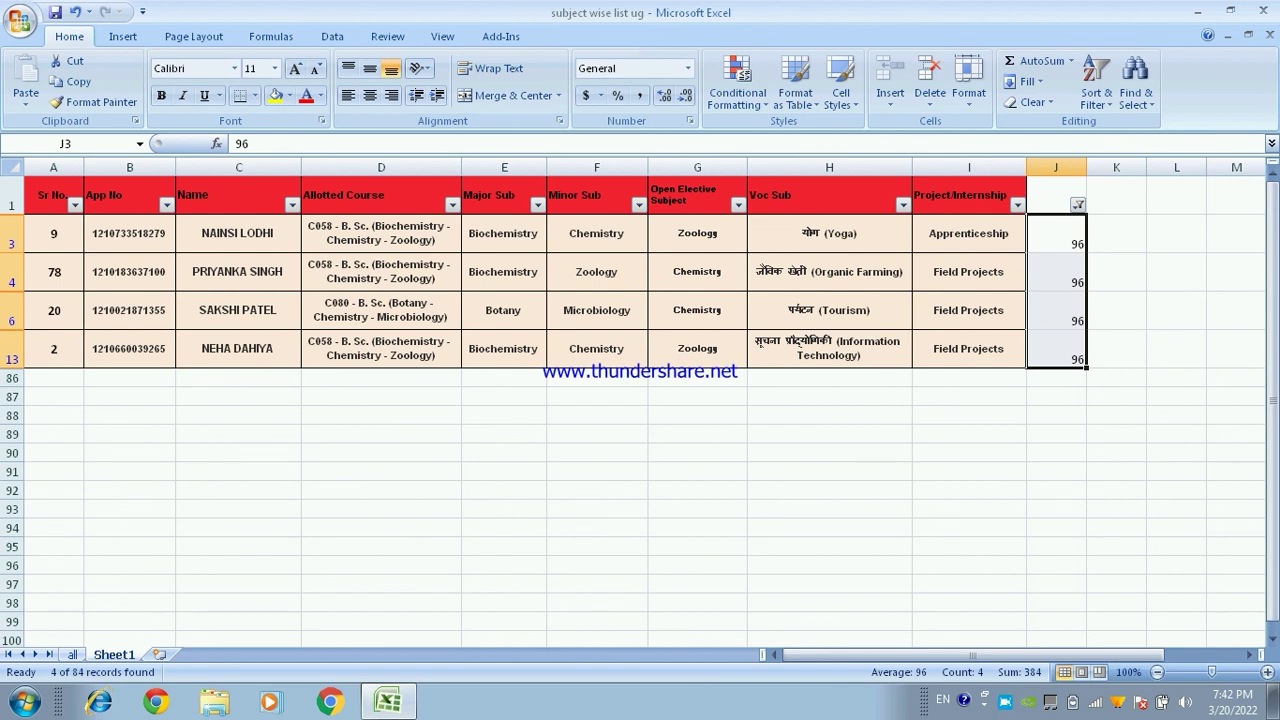
Step: Clear column J's filter and refilter it to show only marks of 96
{"action": "left_click", "coordinate": [1077, 204]}
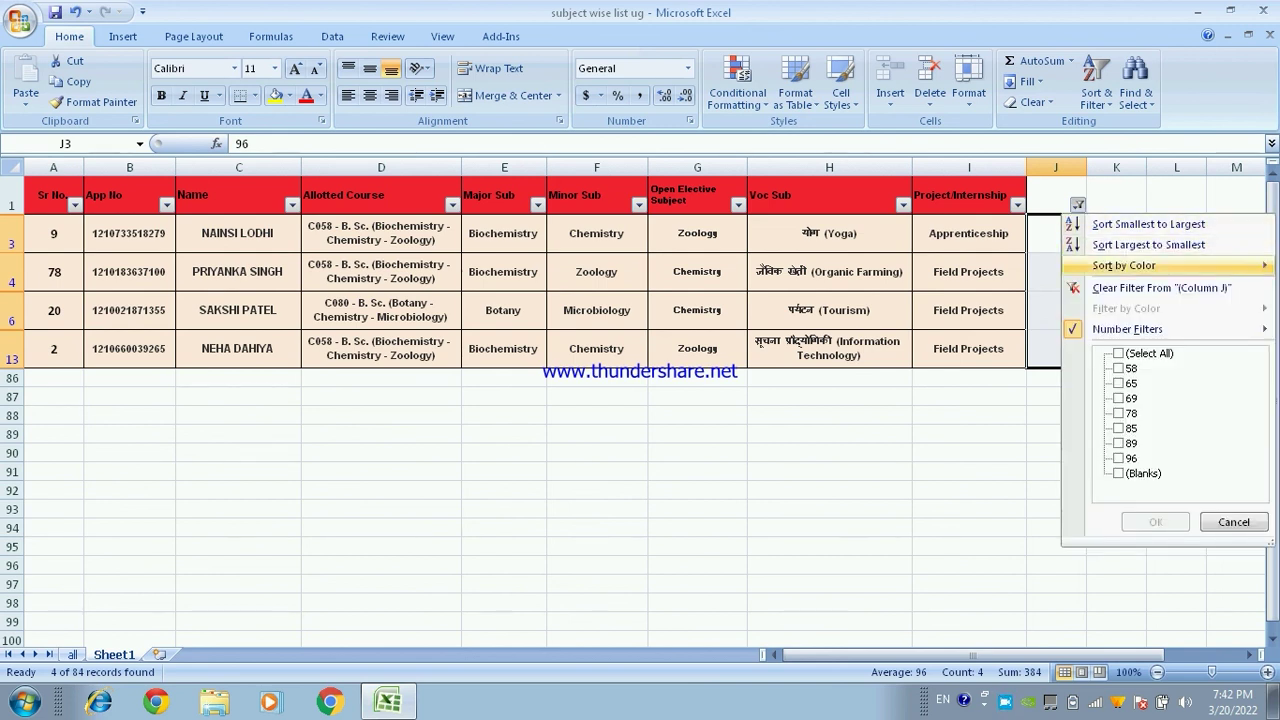
{"action": "left_click", "coordinate": [1160, 288]}
{"action": "left_click", "coordinate": [1077, 204]}
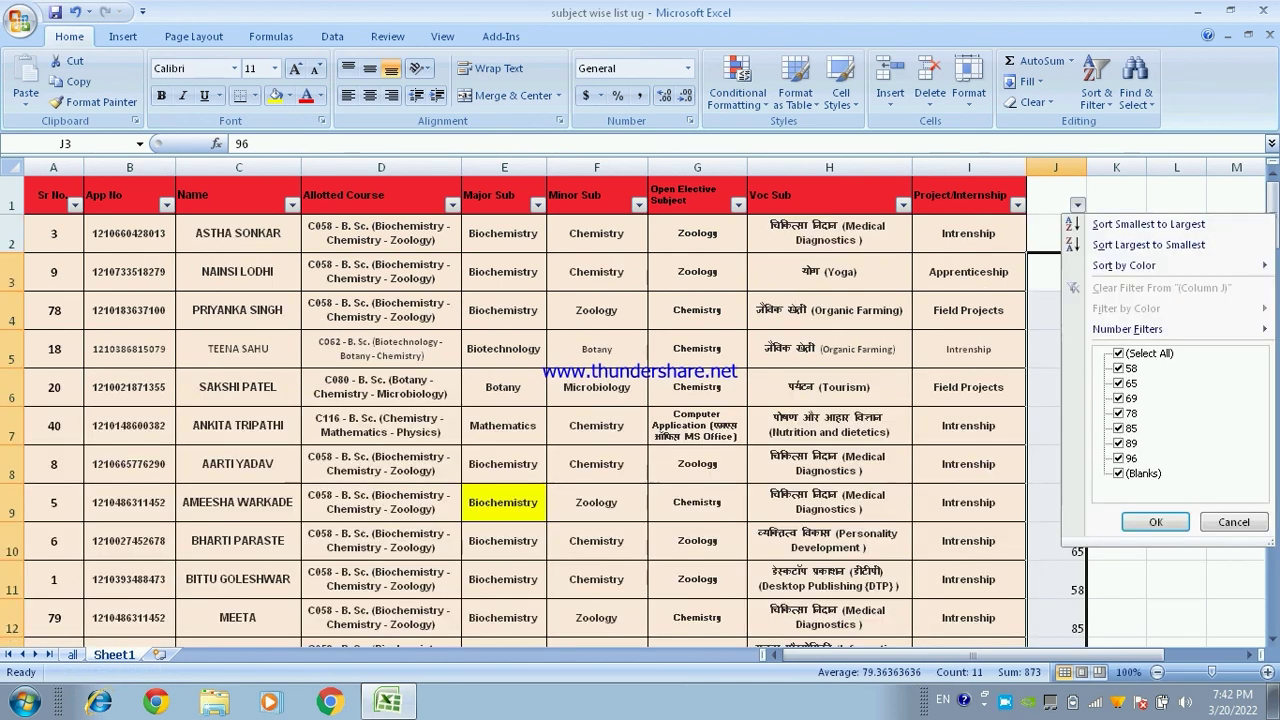
{"action": "key", "text": "space"}
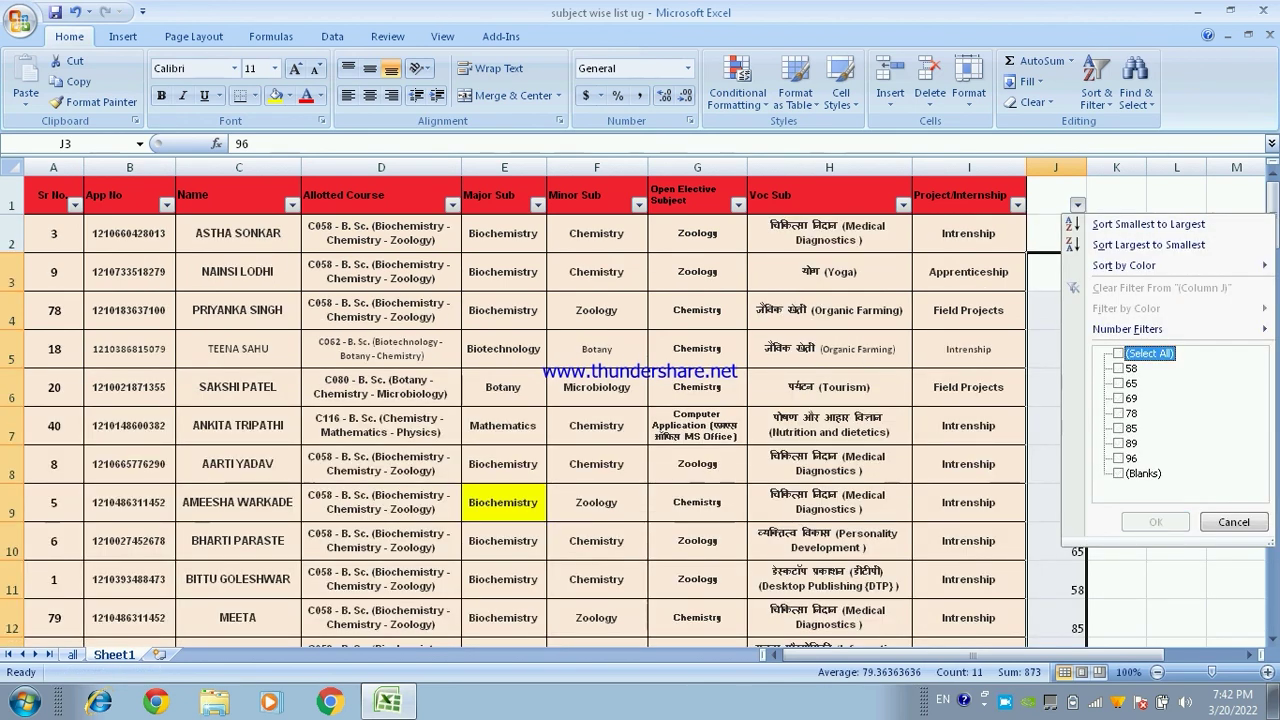
{"action": "left_click", "coordinate": [1118, 458]}
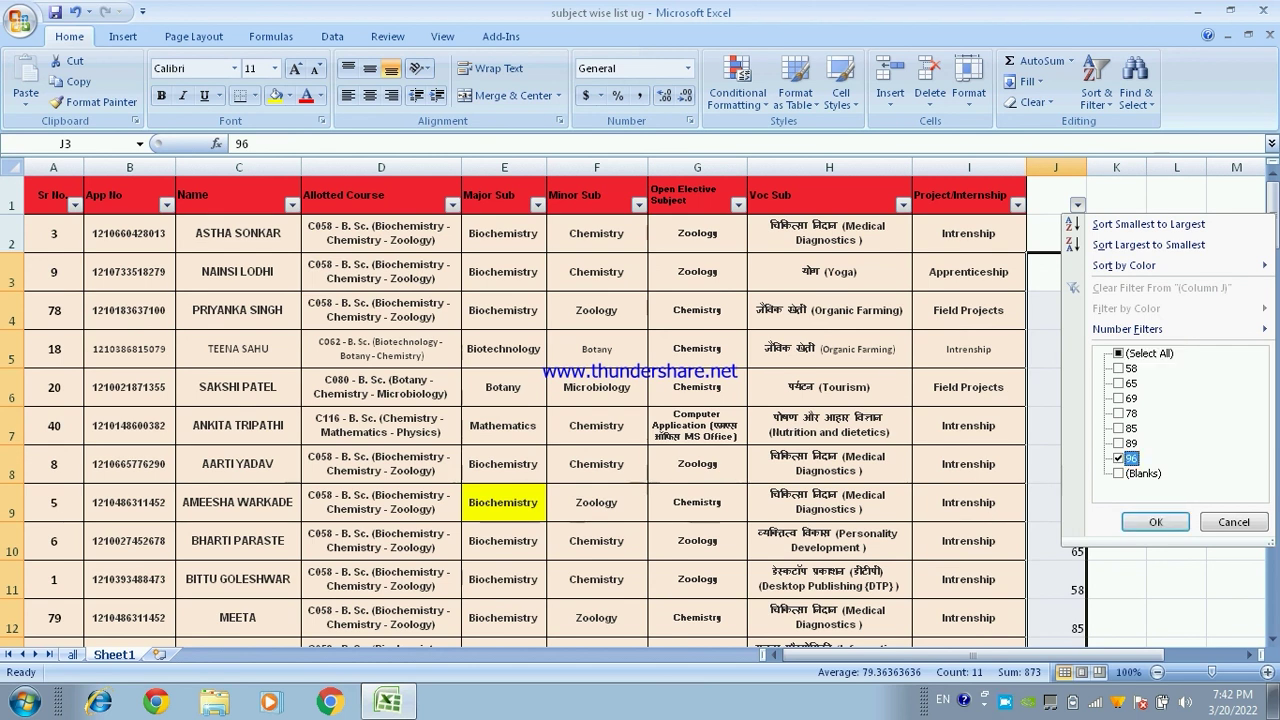
{"action": "left_click", "coordinate": [1155, 521]}
Step: Change the marks to 85 in J4, 89 in J13 and 97 in J3
{"action": "left_click", "coordinate": [1056, 272]}
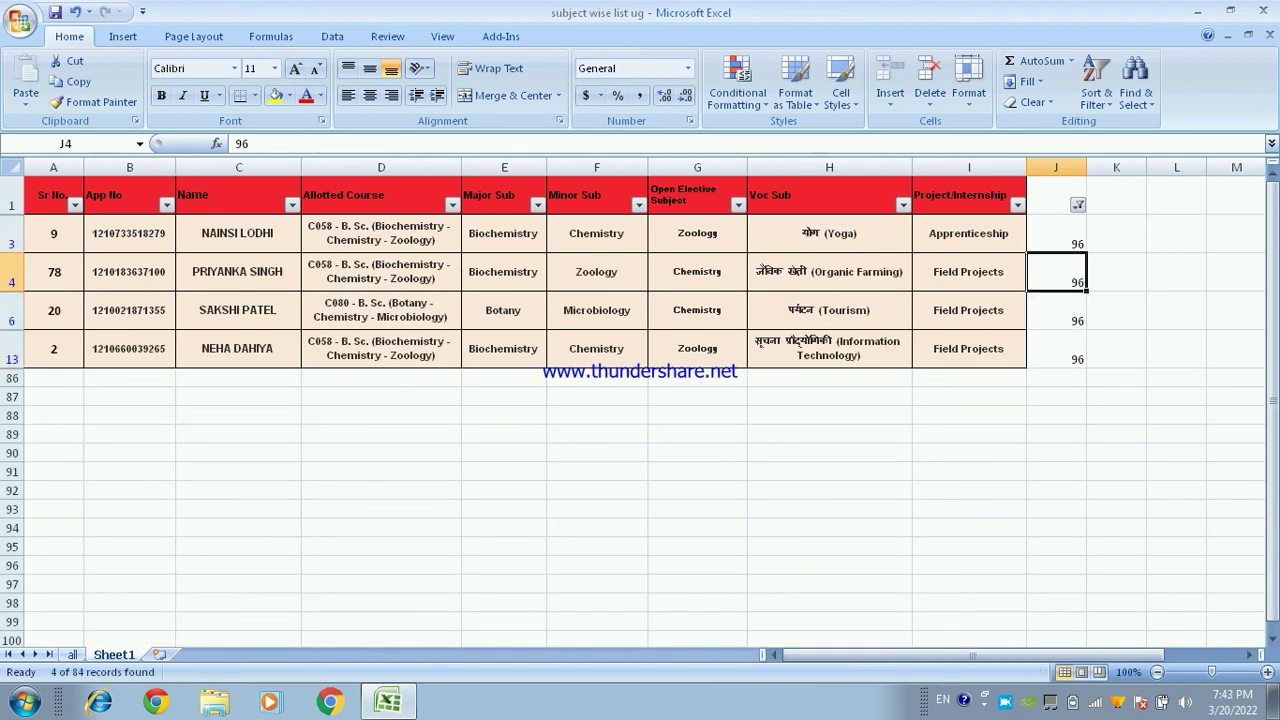
{"action": "type", "text": "85"}
{"action": "key", "text": "Return"}
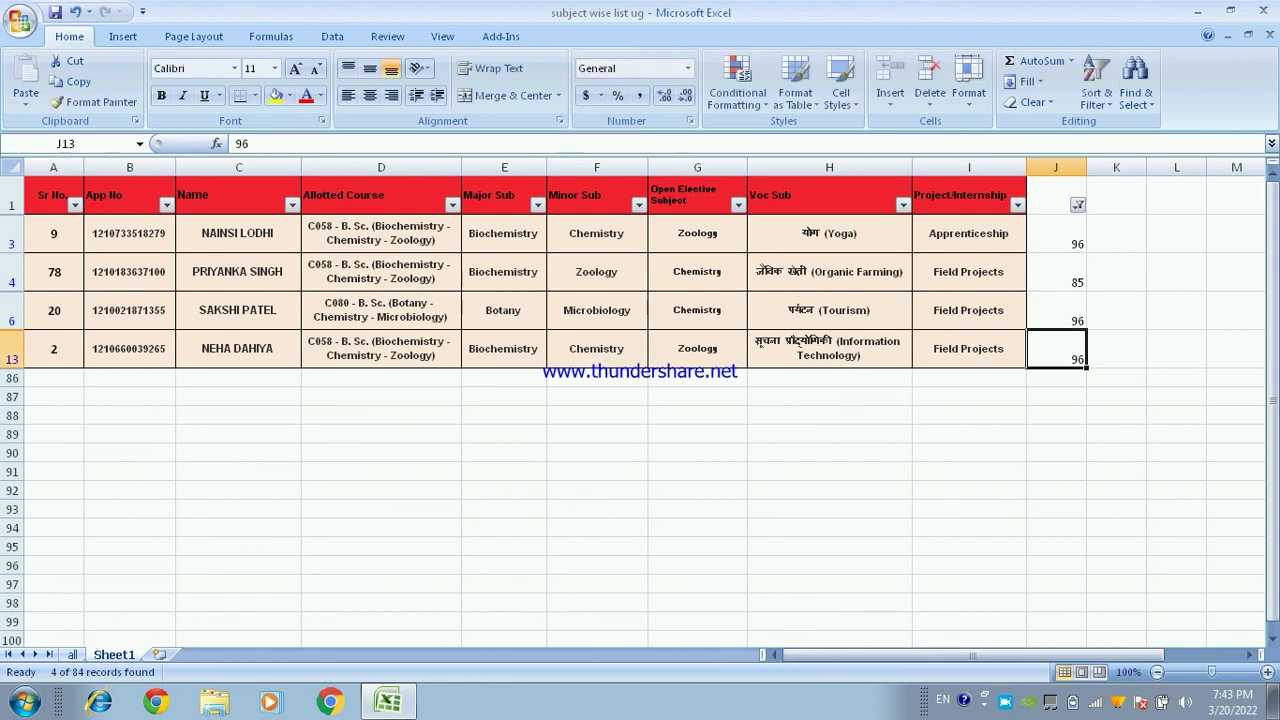
{"action": "type", "text": "89"}
{"action": "key", "text": "Return"}
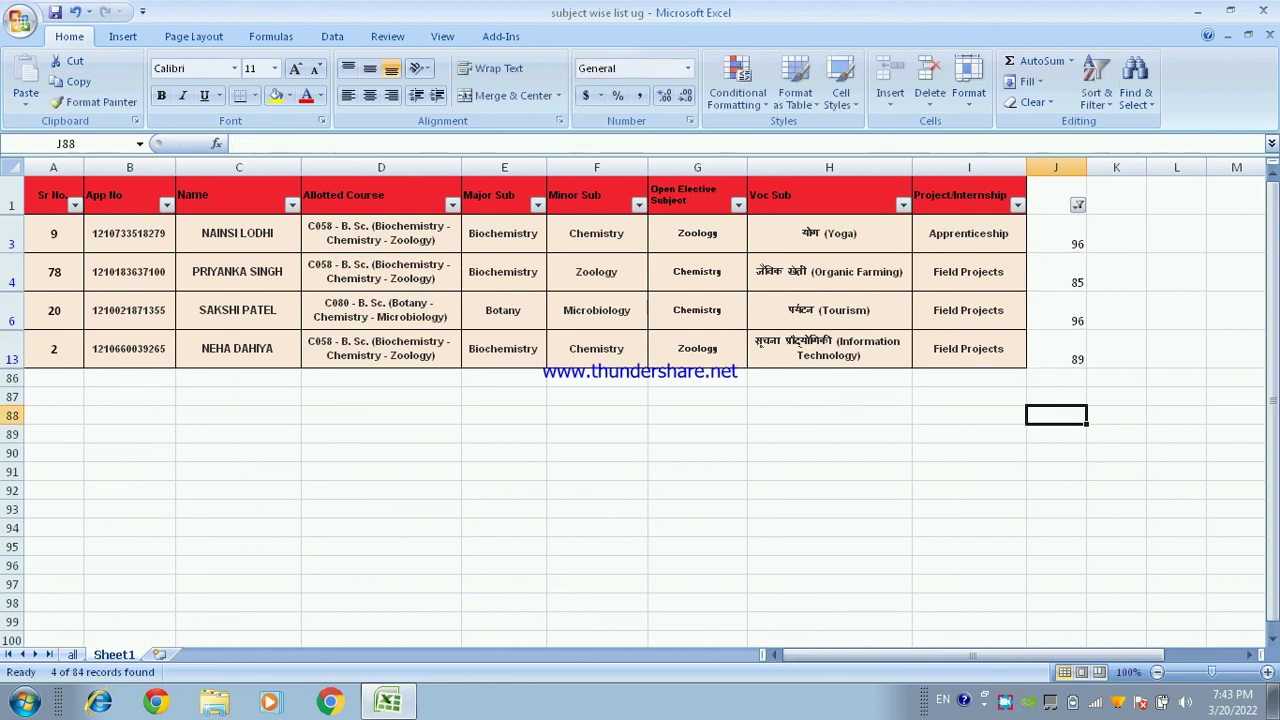
{"action": "left_click", "coordinate": [1056, 233]}
{"action": "type", "text": "97"}
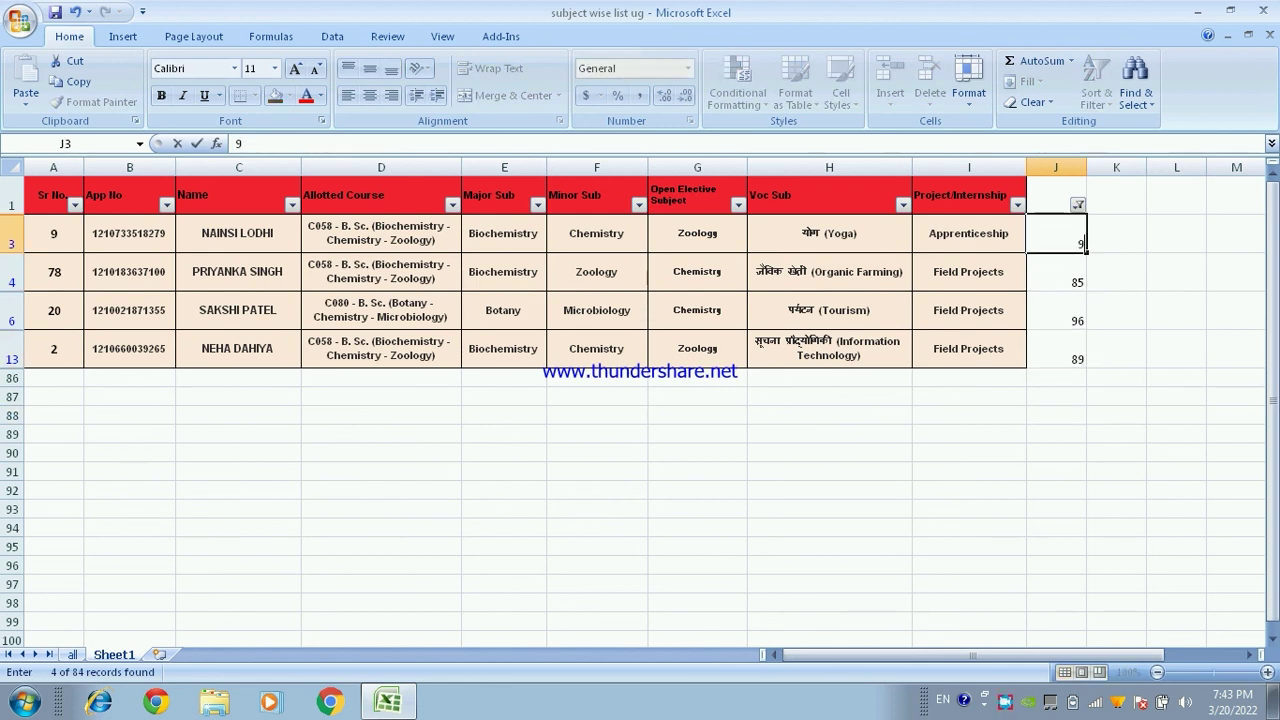
{"action": "key", "text": "Return"}
Step: Clear the filter from column J to show all students
{"action": "left_click", "coordinate": [1056, 195]}
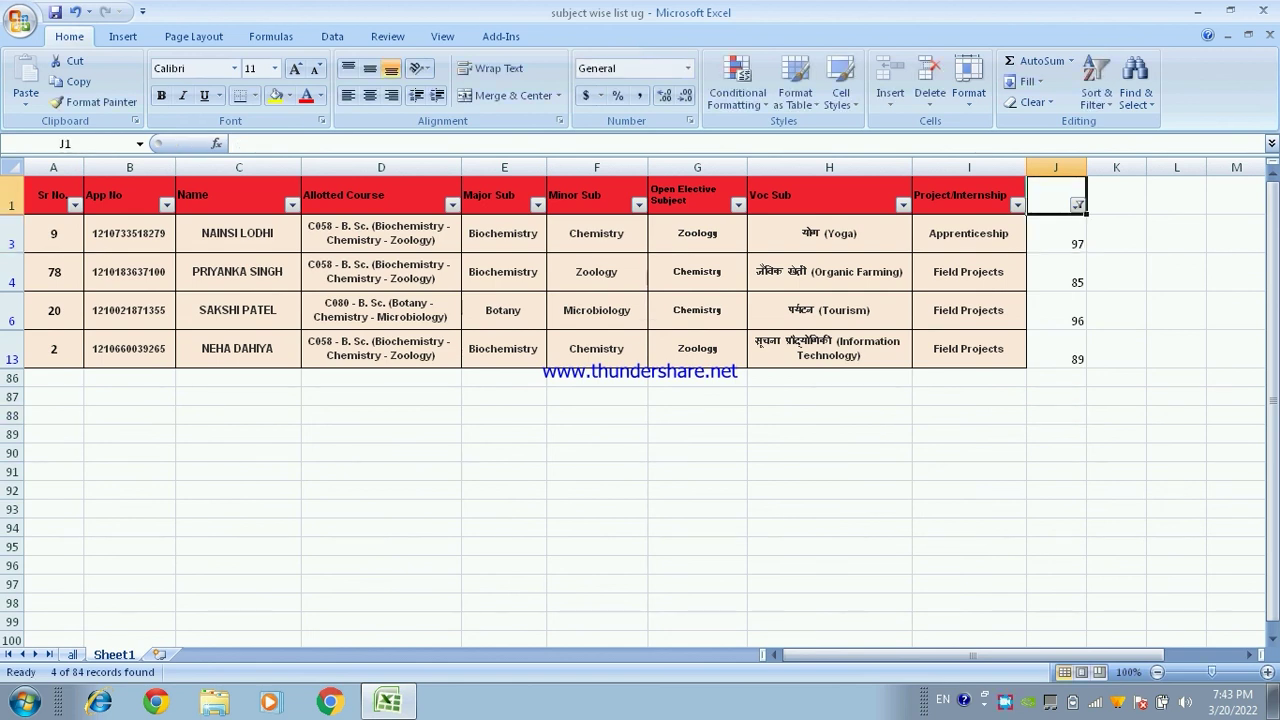
{"action": "left_click", "coordinate": [1078, 204]}
{"action": "left_click", "coordinate": [1130, 290]}
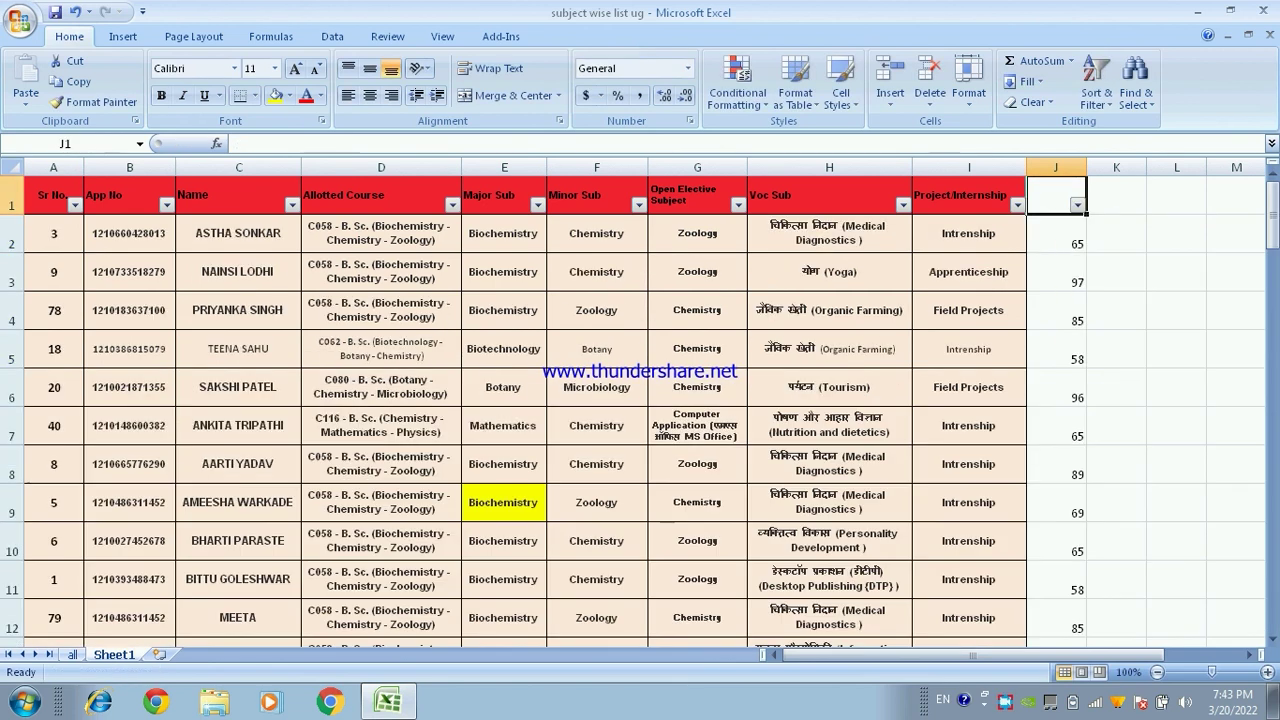
Step: Set a Top 10 number filter on column J showing the top 3 items
{"action": "left_click", "coordinate": [1078, 204]}
{"action": "mouse_move", "coordinate": [1127, 329]}
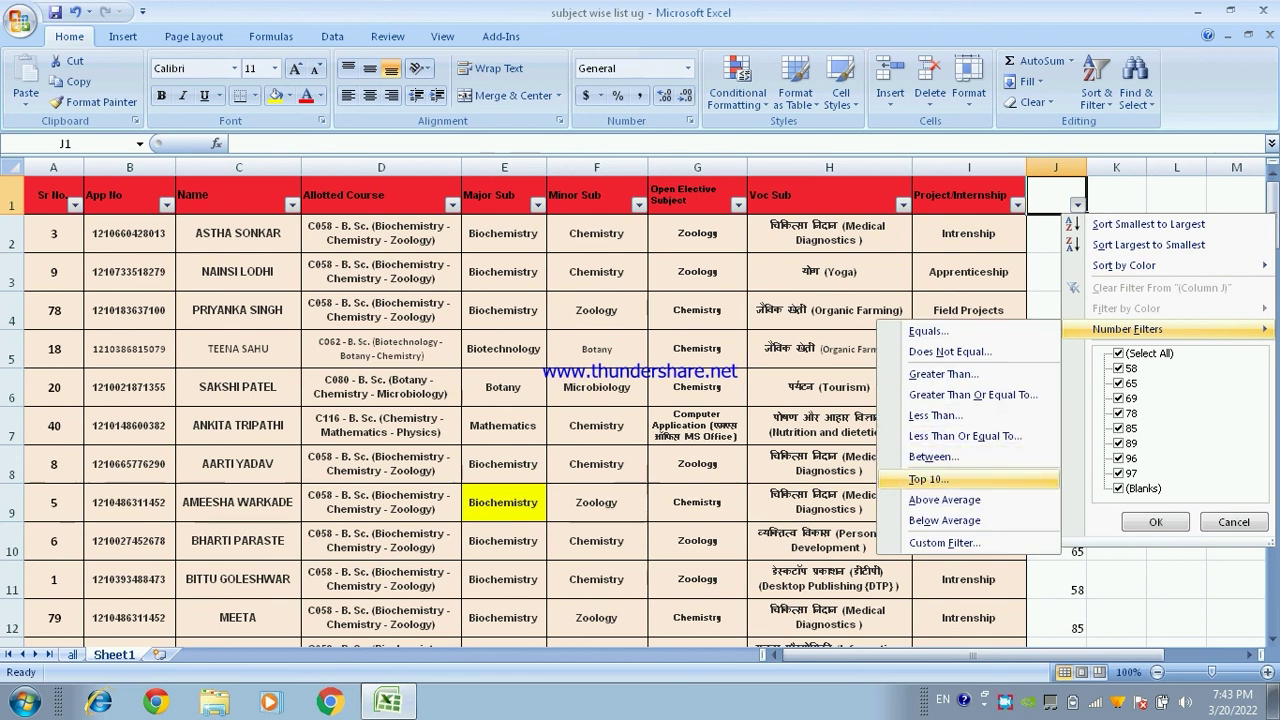
{"action": "left_click", "coordinate": [929, 479]}
{"action": "double_click", "coordinate": [526, 380]}
{"action": "type", "text": "3"}
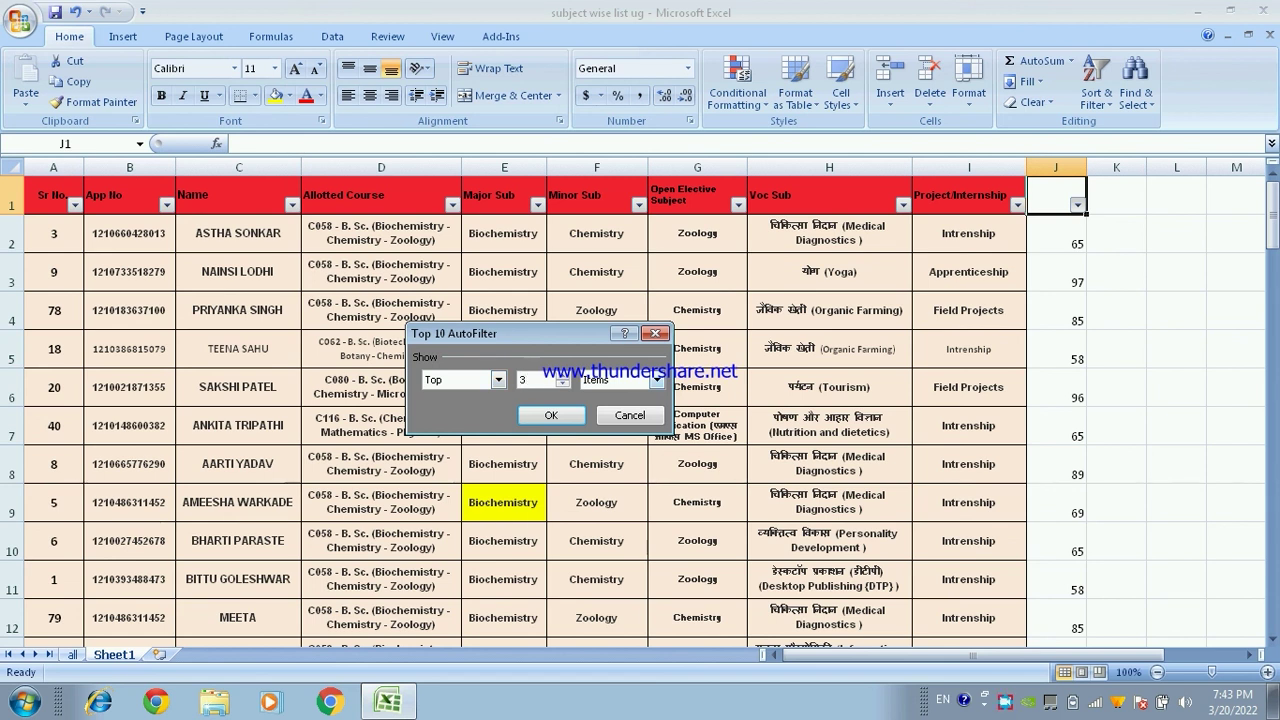
{"action": "left_click", "coordinate": [551, 415]}
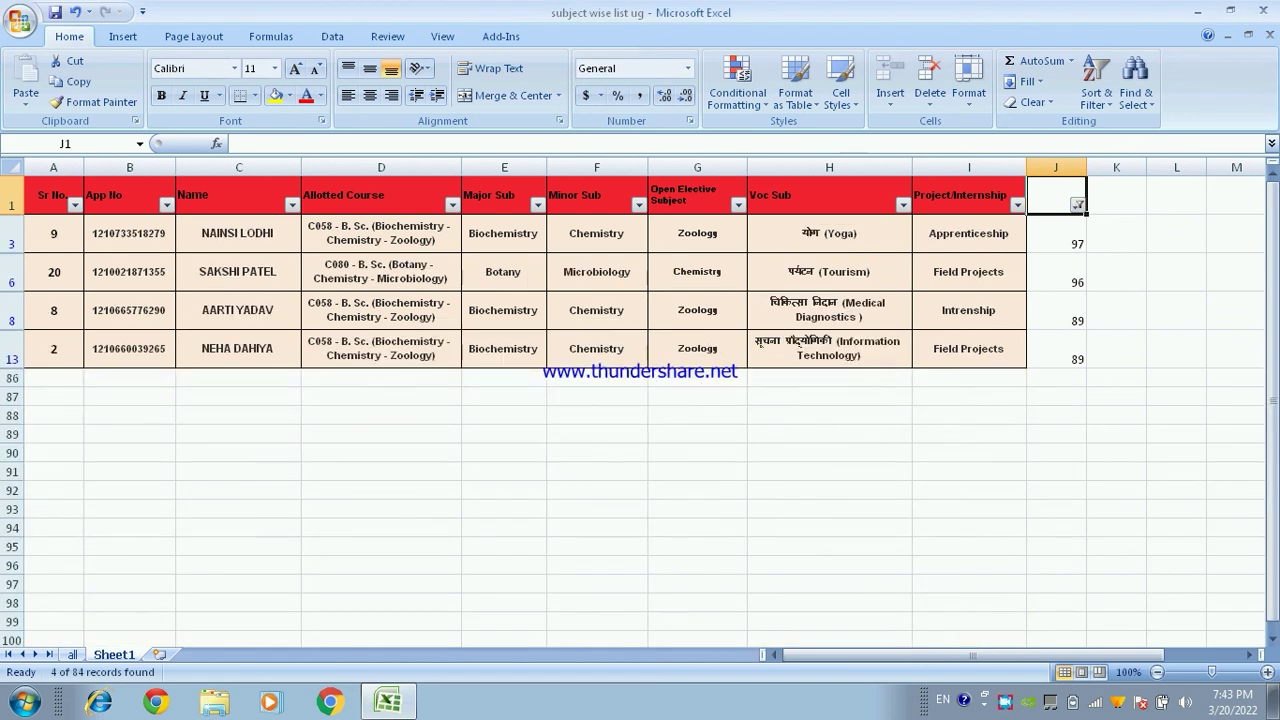
Step: Inspect the filtered marks 97, 96, 89 and 89, selecting both 89 entries
{"action": "left_click", "coordinate": [1056, 349]}
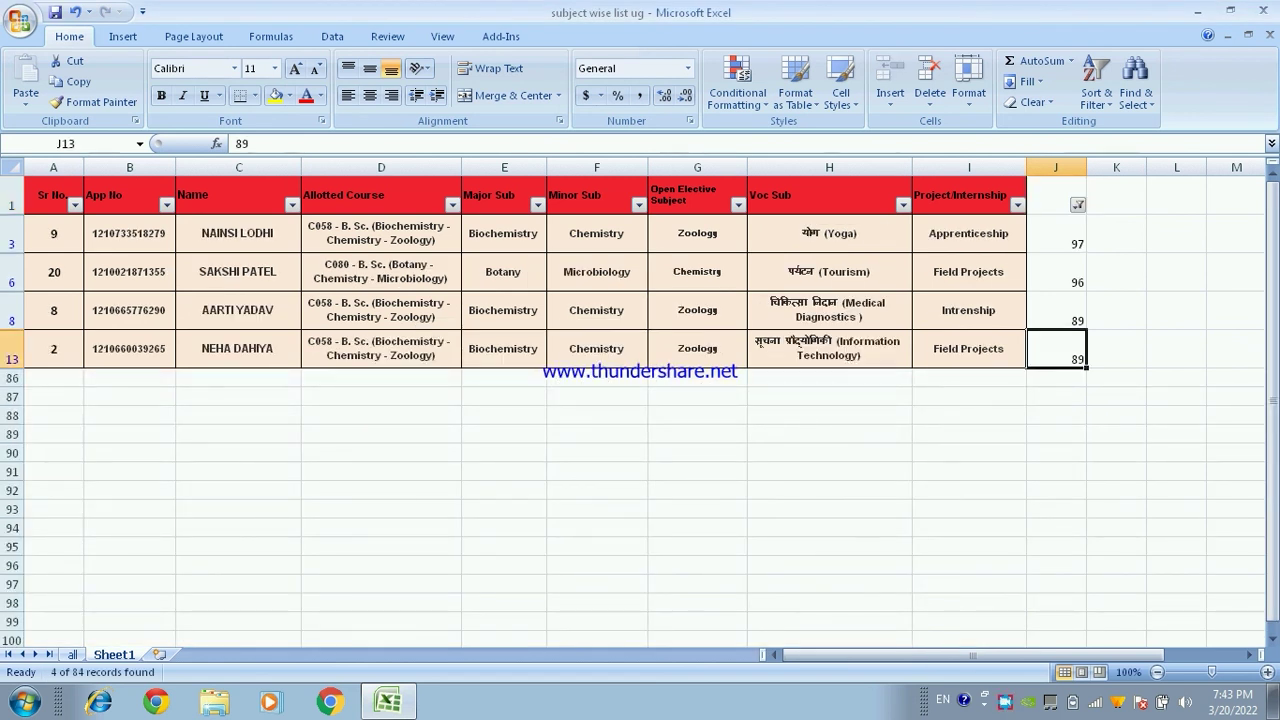
{"action": "left_click", "coordinate": [1056, 310]}
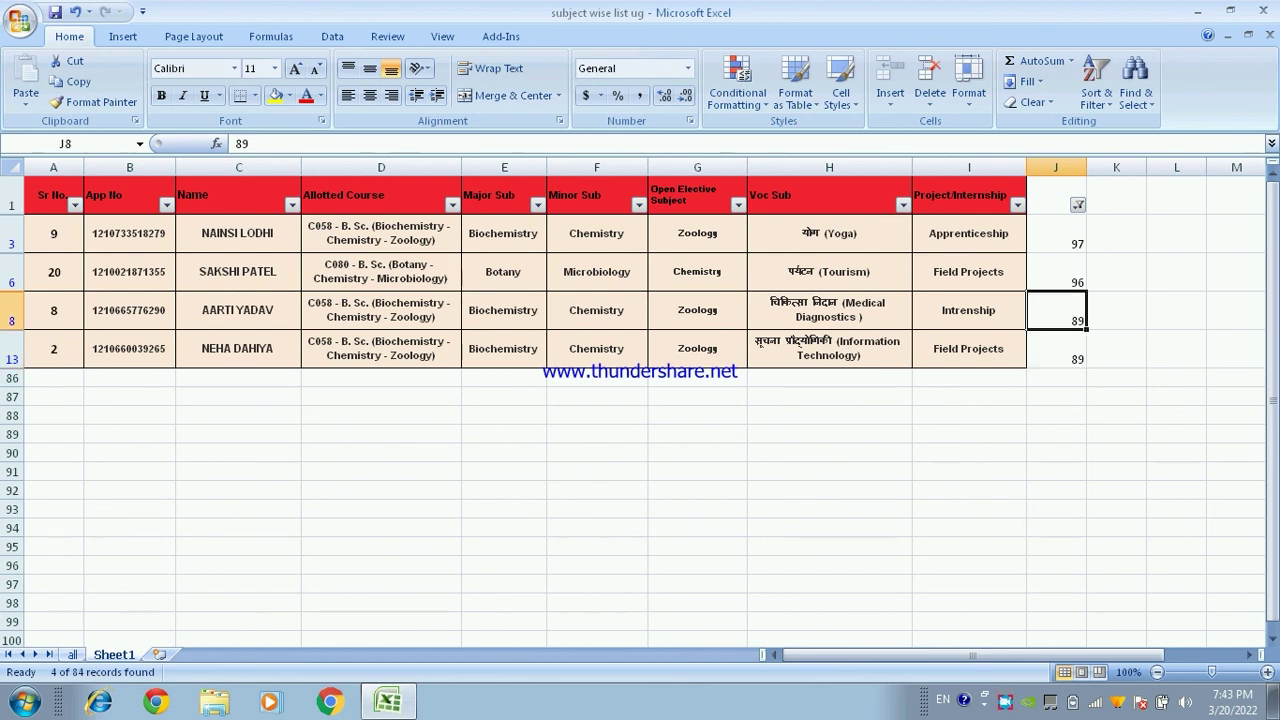
{"action": "key", "text": "shift+Down"}
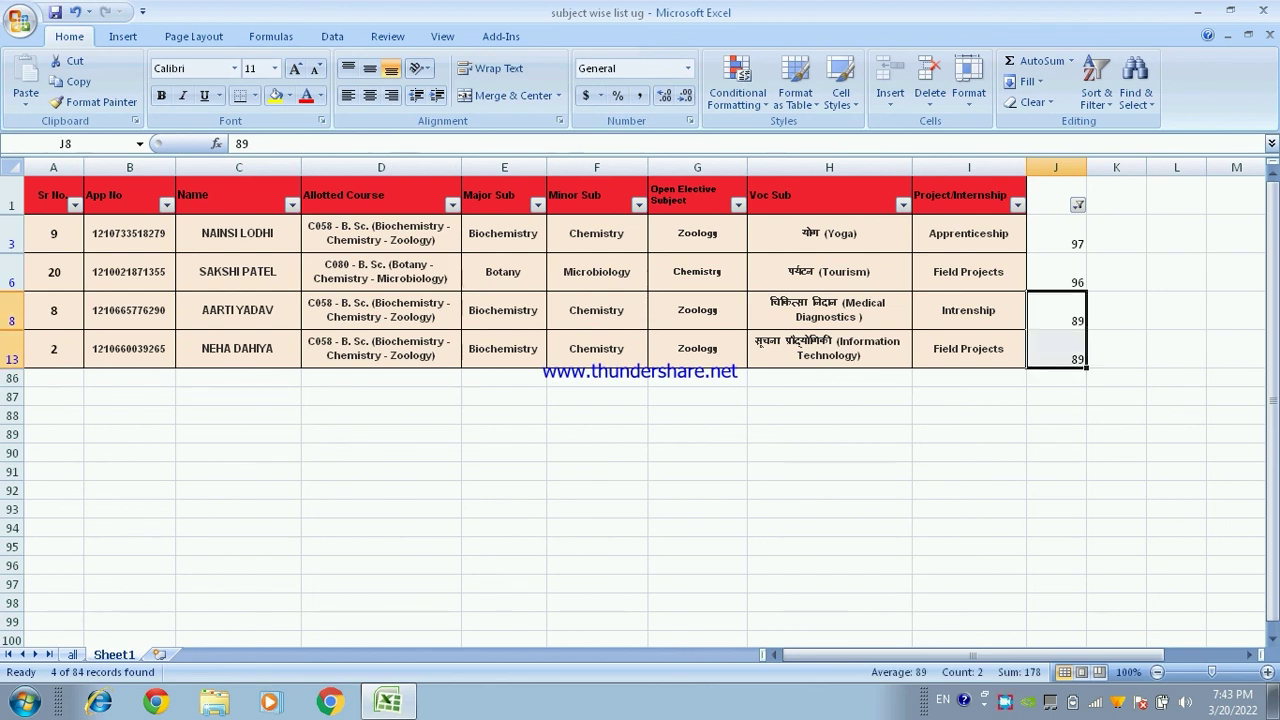
{"action": "key", "text": "ctrl+Up"}
{"action": "key", "text": "Down"}
{"action": "key", "text": "ctrl+Down"}
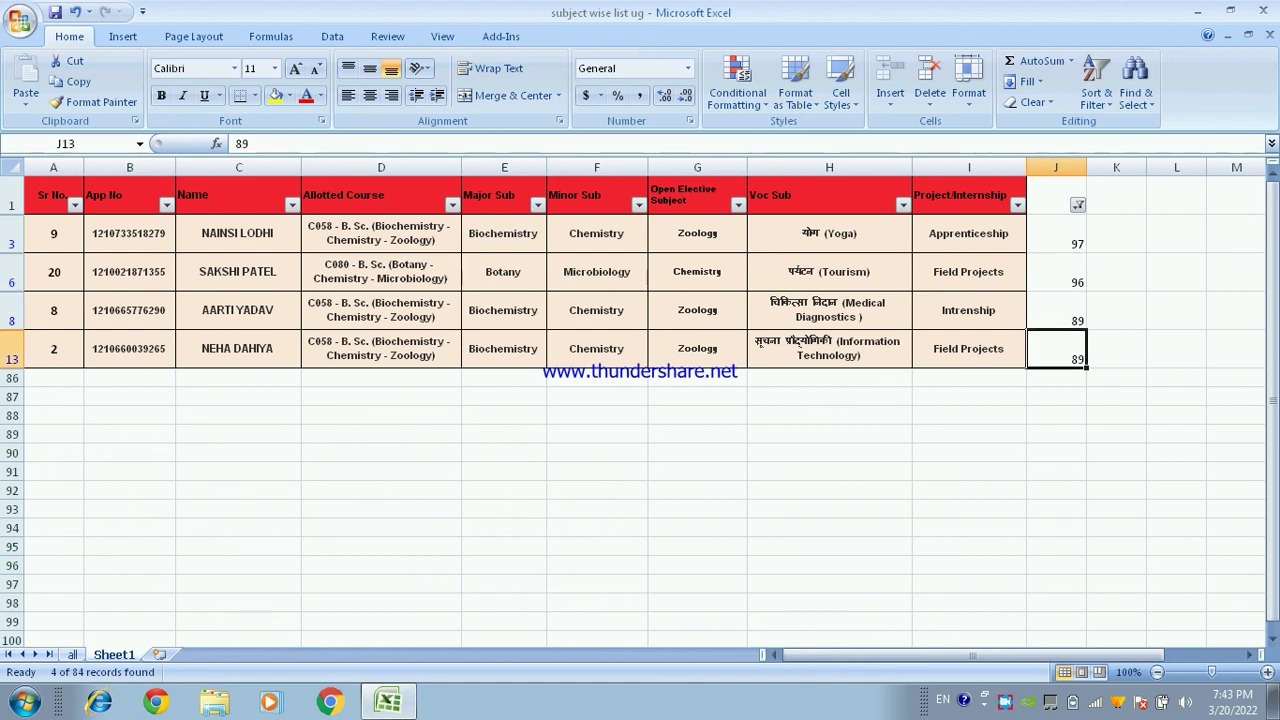
{"action": "key", "text": "alt+Down"}
{"action": "key", "text": "Down"}
{"action": "key", "text": "Down"}
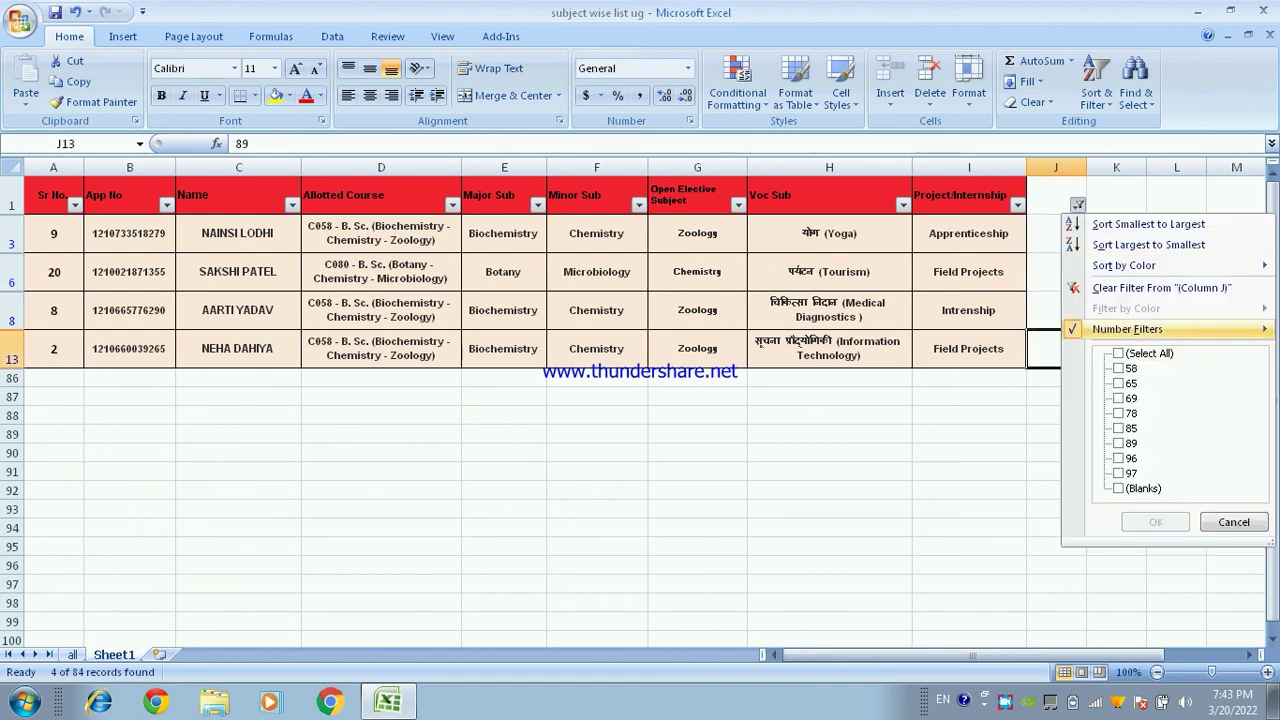
Step: Abandon a first less-than filter attempt and clear the existing marks filter on column J
{"action": "key", "text": "Right"}
{"action": "key", "text": "Down"}
{"action": "key", "text": "Down"}
{"action": "key", "text": "Down"}
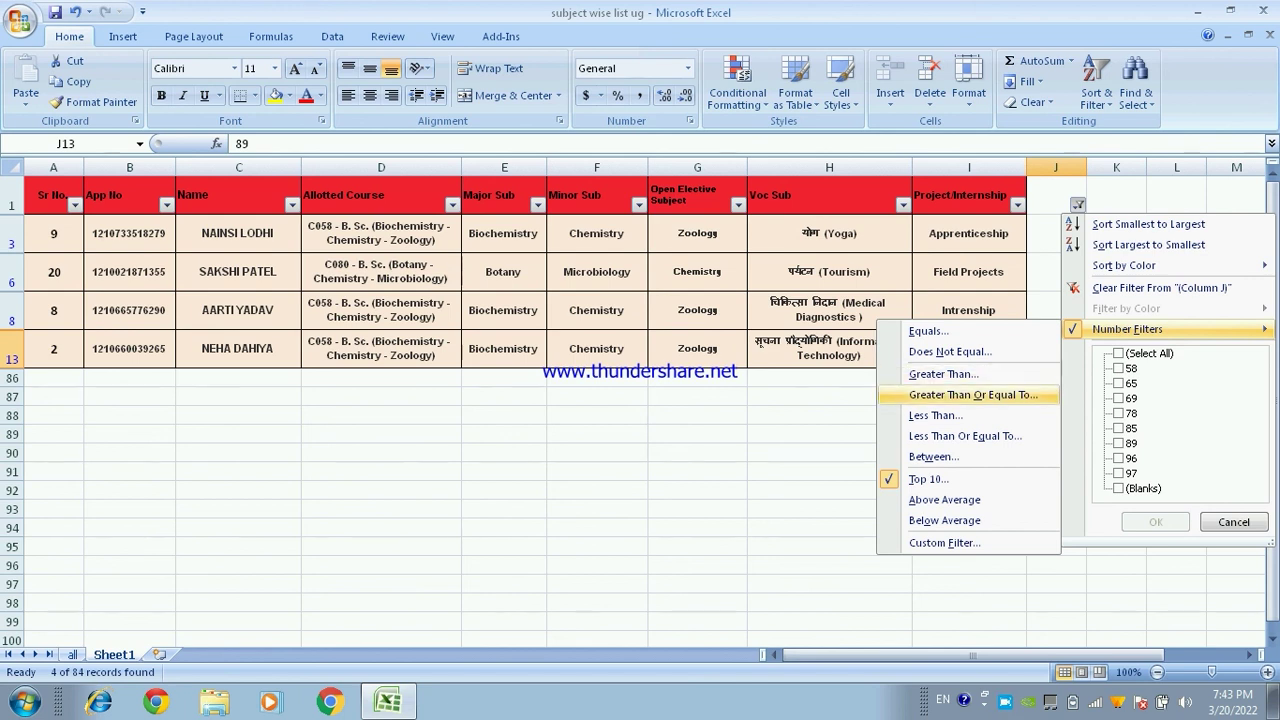
{"action": "key", "text": "Down"}
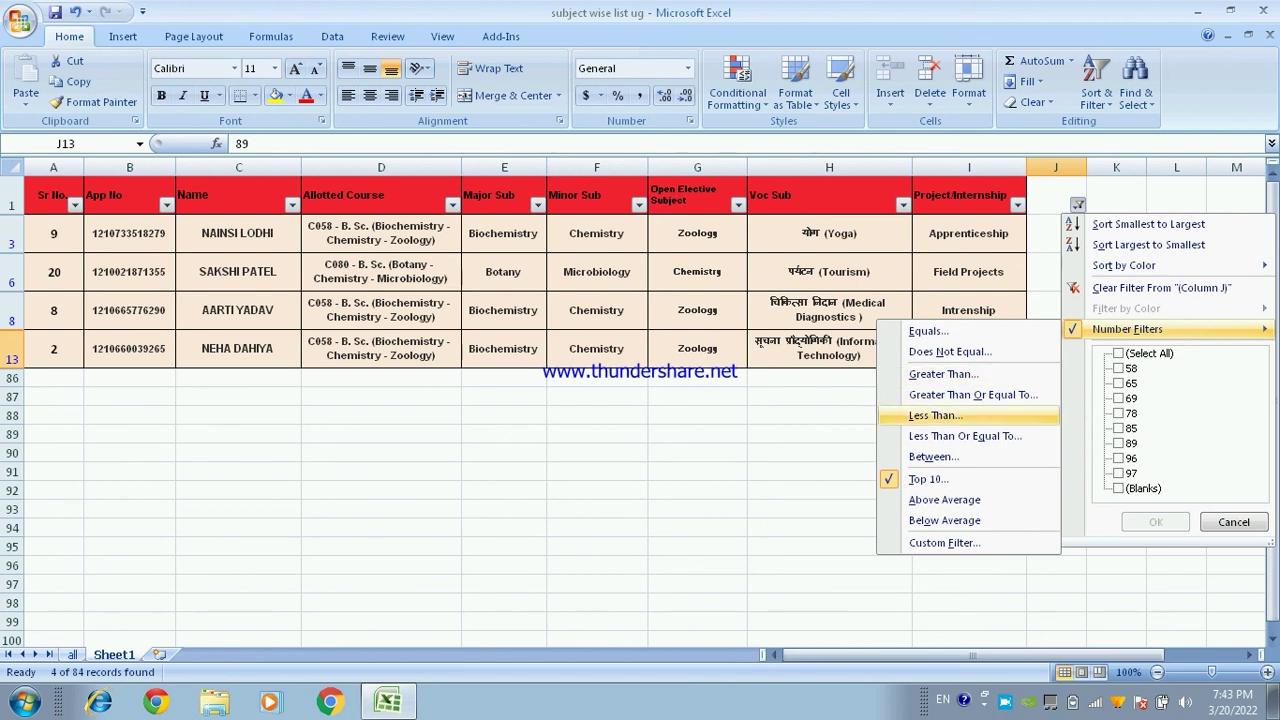
{"action": "key", "text": "Return"}
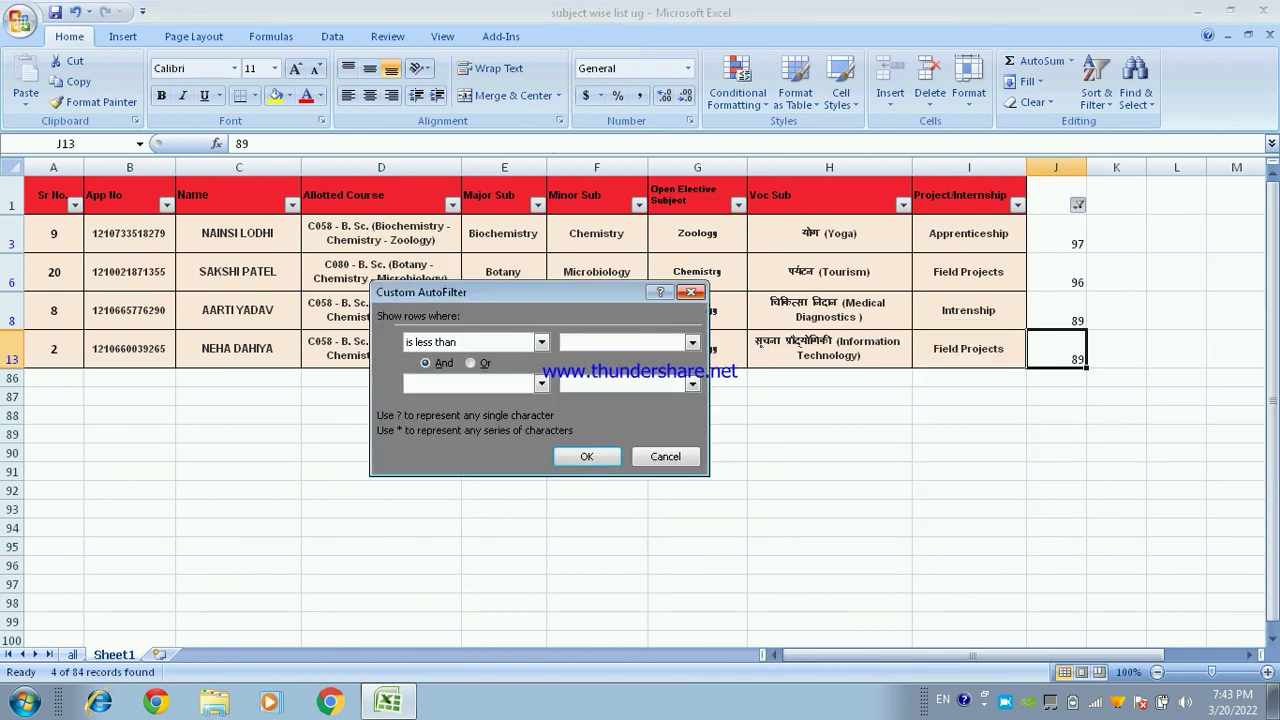
{"action": "key", "text": "Escape"}
{"action": "key", "text": "alt+Down"}
{"action": "key", "text": "Down"}
{"action": "key", "text": "Down"}
Step: Filter the marks column to show only students scoring less than 80
{"action": "key", "text": "Down"}
{"action": "key", "text": "Return"}
{"action": "key", "text": "alt+Down"}
{"action": "key", "text": "Down"}
{"action": "key", "text": "Down"}
{"action": "key", "text": "Down"}
{"action": "key", "text": "Down"}
{"action": "key", "text": "Right"}
{"action": "key", "text": "Down"}
{"action": "key", "text": "Down"}
{"action": "key", "text": "Down"}
{"action": "key", "text": "Down"}
{"action": "key", "text": "Down"}
{"action": "key", "text": "Return"}
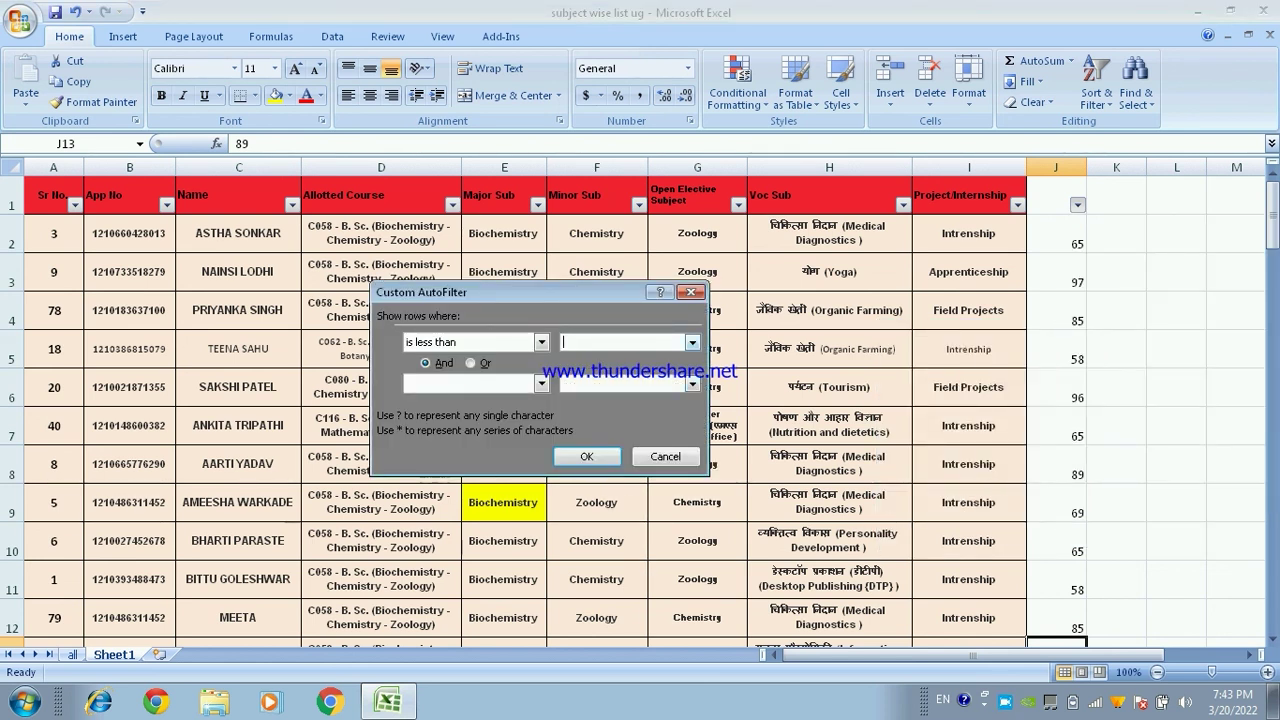
{"action": "type", "text": "80"}
{"action": "key", "text": "Return"}
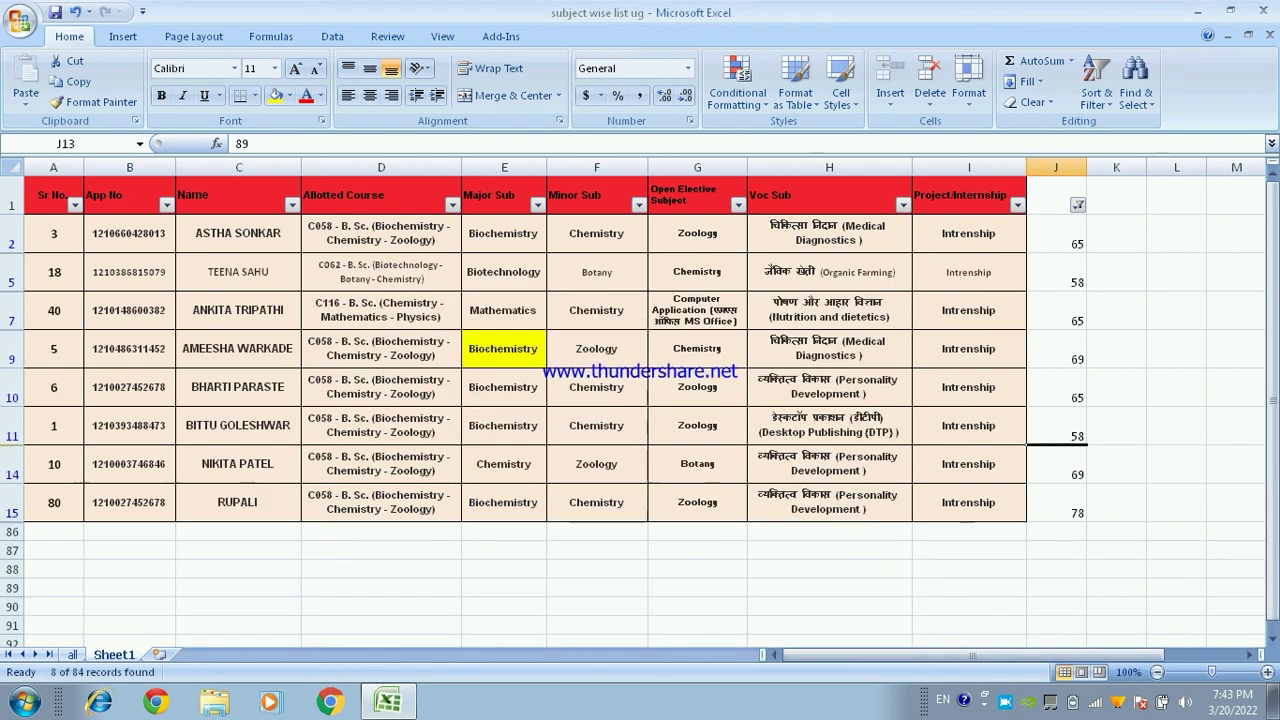
Step: Select the filtered marks in J2:J15 to see their total, then clear column J's filter
{"action": "left_click_drag", "start_coordinate": [1056, 235], "coordinate": [1056, 505]}
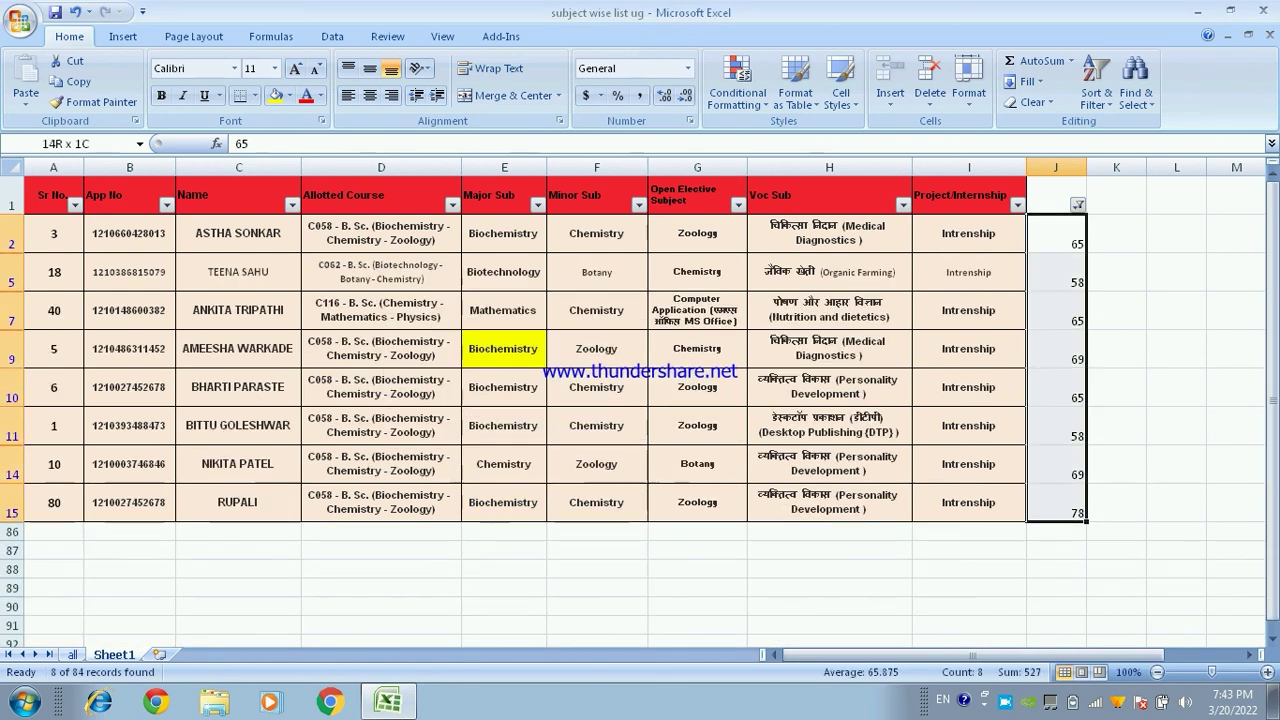
{"action": "left_click", "coordinate": [1077, 205]}
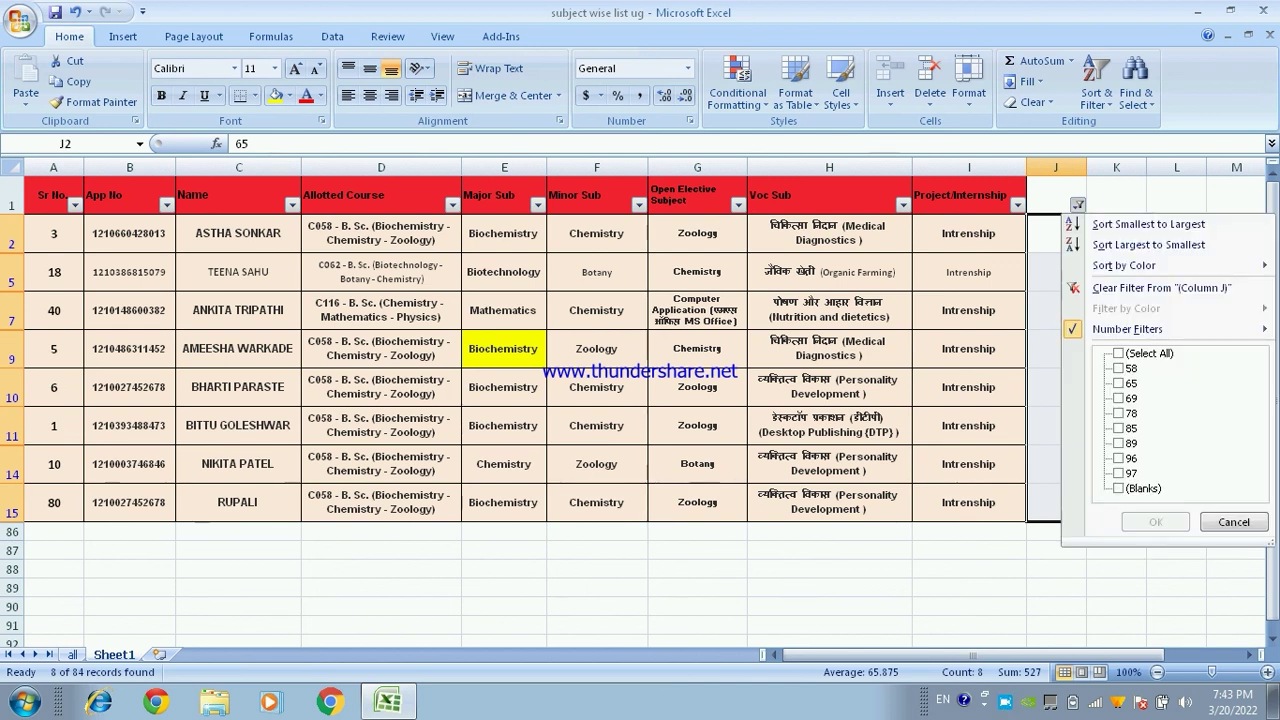
{"action": "left_click", "coordinate": [1120, 287]}
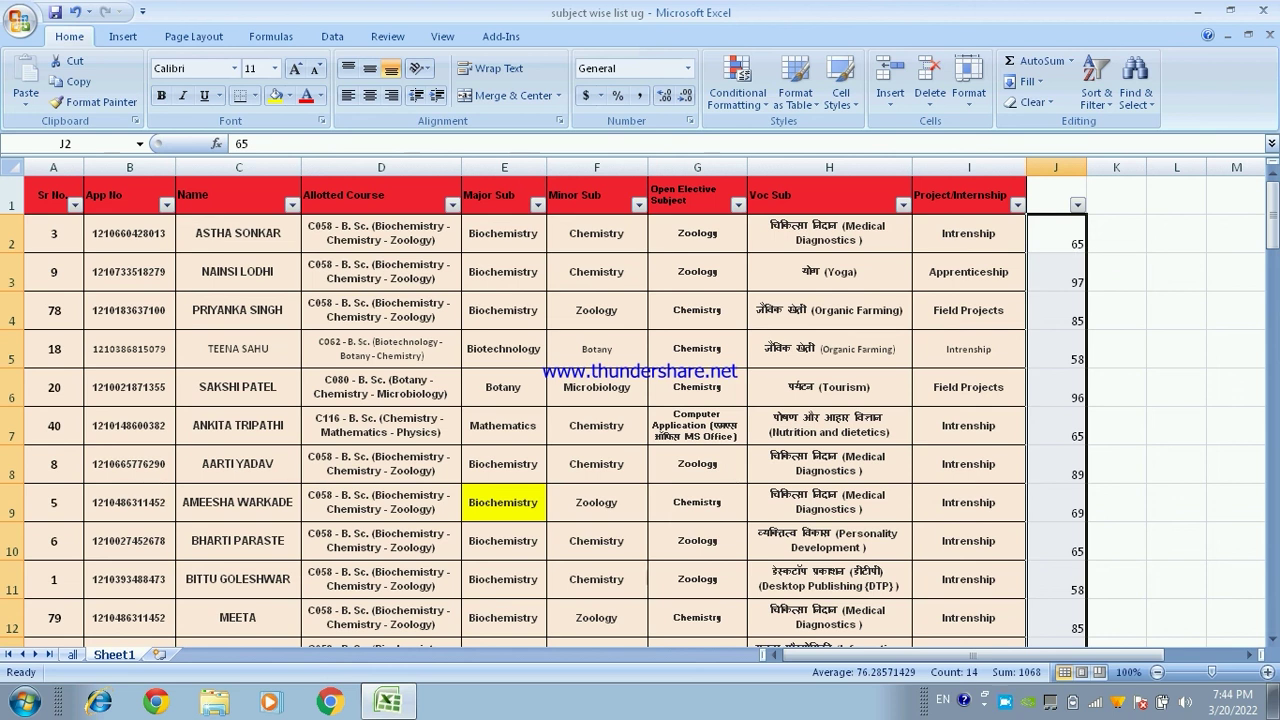
{"action": "scroll", "coordinate": [1070, 215], "scroll_direction": "down", "scroll_amount": 1}
{"action": "scroll", "coordinate": [640, 400], "scroll_direction": "down", "scroll_amount": 3}
{"action": "scroll", "coordinate": [640, 400], "scroll_direction": "up", "scroll_amount": 4}
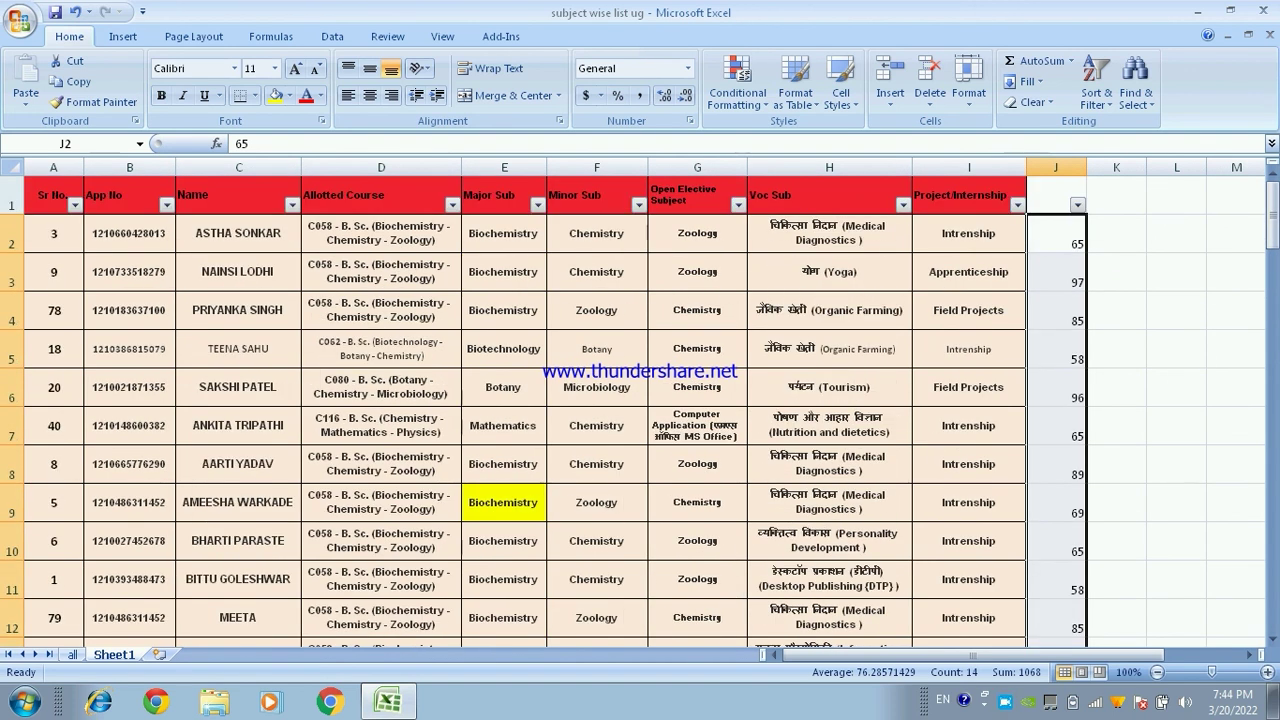